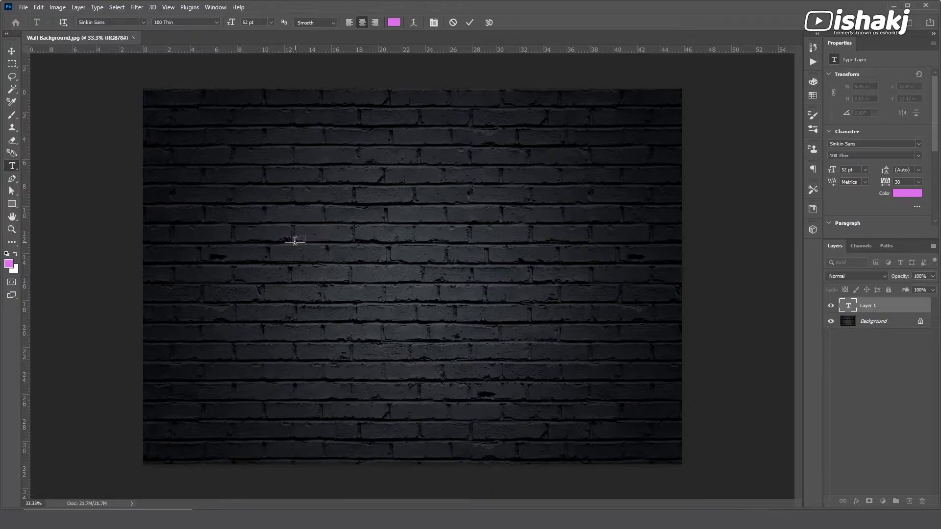
- Add the text "NEON EFFECTS" to the brick wall and scale it up across the upper middle of the image
{"action": "type", "text": "NEON EFFECTS"}
{"action": "left_click", "coordinate": [11, 52]}
{"action": "key", "text": "ctrl+t"}
{"action": "left_click_drag", "start_coordinate": [329, 236], "coordinate": [578, 189]}
{"action": "key", "text": "Return"}
- Set the font size of the "NEON EFFECTS" text to 200 pt
{"action": "key", "text": "t"}
{"action": "left_click", "coordinate": [426, 230]}
{"action": "key", "text": "ctrl+a"}
{"action": "key", "text": "ctrl+t"}
{"action": "left_click_drag", "start_coordinate": [666, 219], "coordinate": [766, 63]}
{"action": "double_click", "coordinate": [715, 94]}
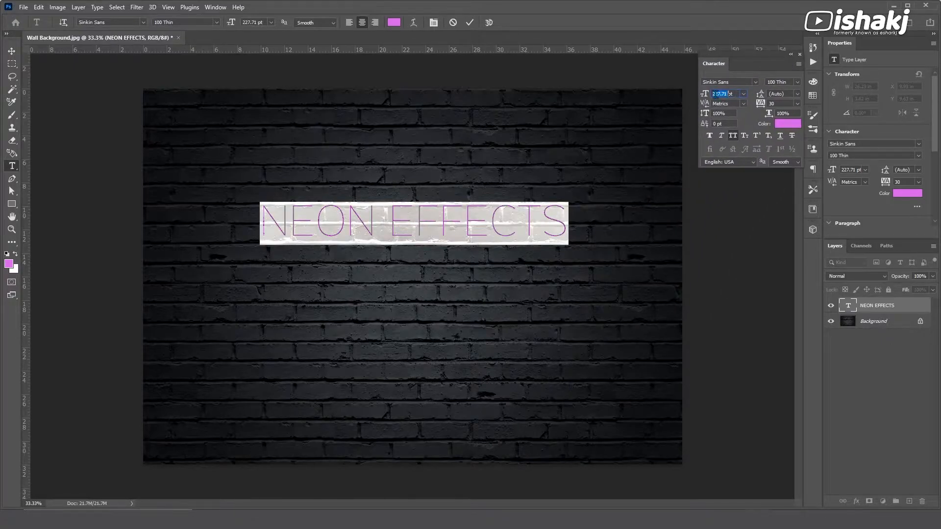
{"action": "type", "text": "200"}
{"action": "key", "text": "Return"}
{"action": "key", "text": "ctrl+Return"}
{"action": "key", "text": "v"}
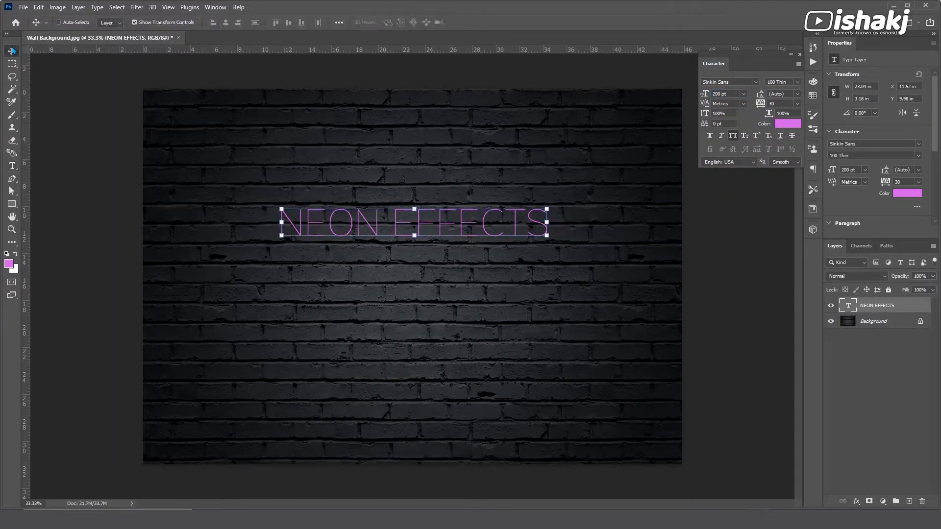
- Change the font of the whole "NEON EFFECTS" text to Comfortaa Regular
{"action": "key", "text": "t"}
{"action": "left_click", "coordinate": [445, 224]}
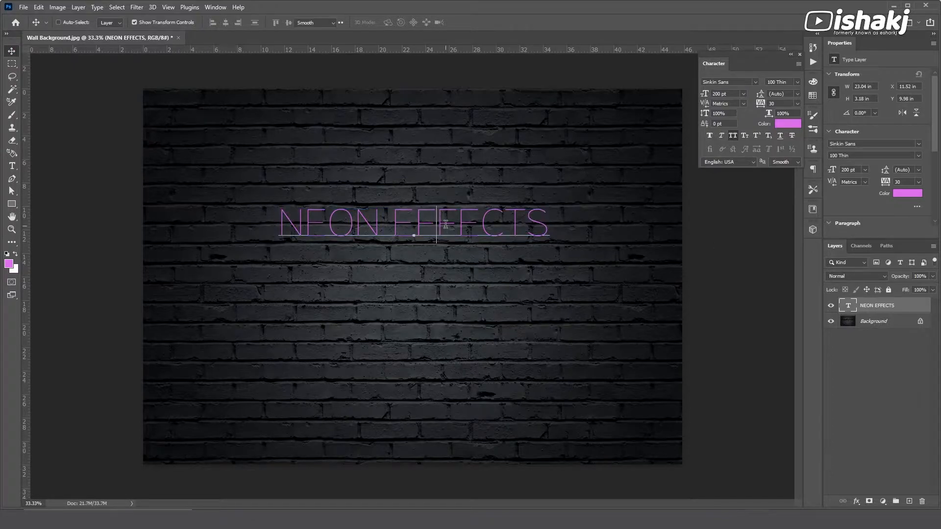
{"action": "key", "text": "ctrl+a"}
{"action": "left_click", "coordinate": [710, 82]}
{"action": "type", "text": "COMFOR"}
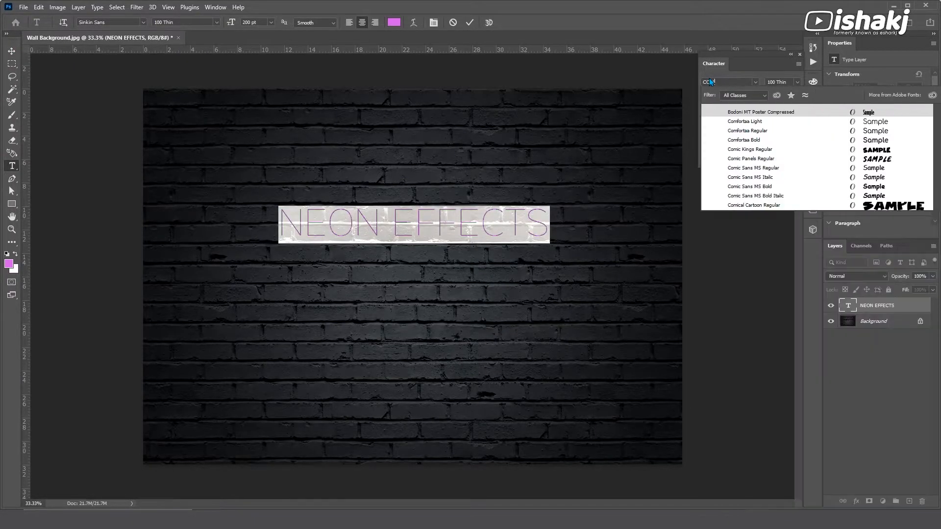
{"action": "key", "text": "Return"}
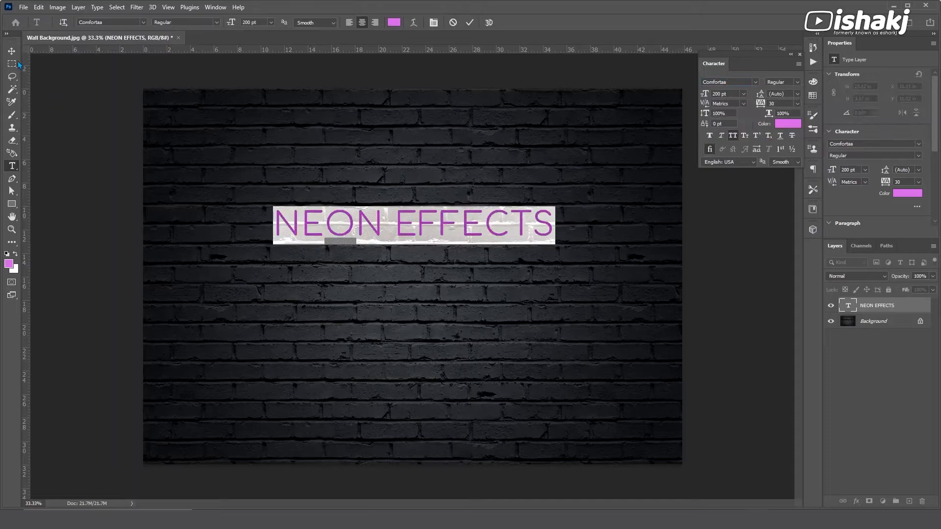
{"action": "key", "text": "ctrl+Return"}
{"action": "key", "text": "v"}
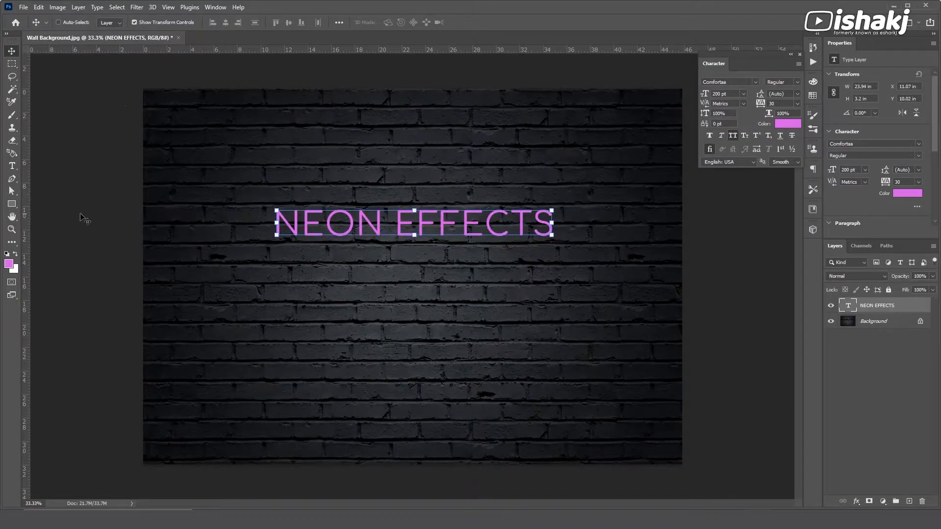
{"action": "left_click", "coordinate": [12, 242]}
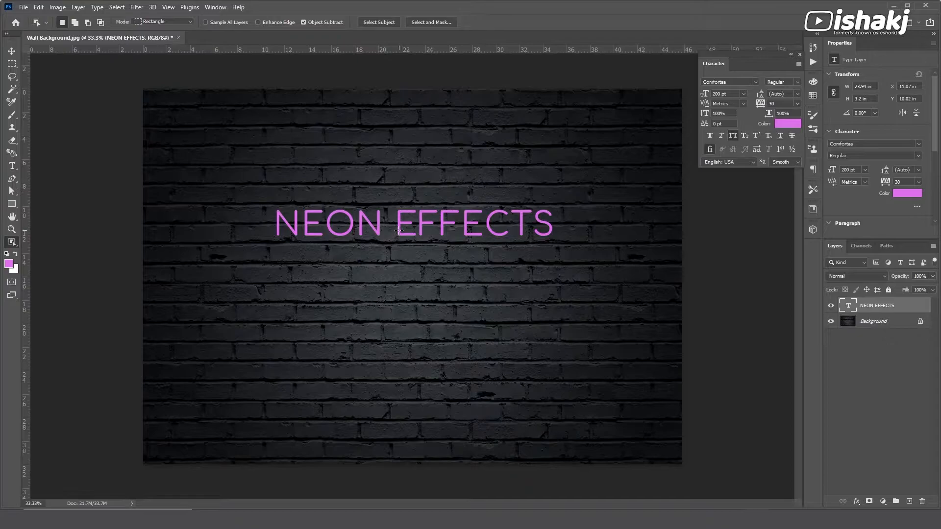
{"action": "key", "text": "t"}
{"action": "left_click", "coordinate": [422, 226]}
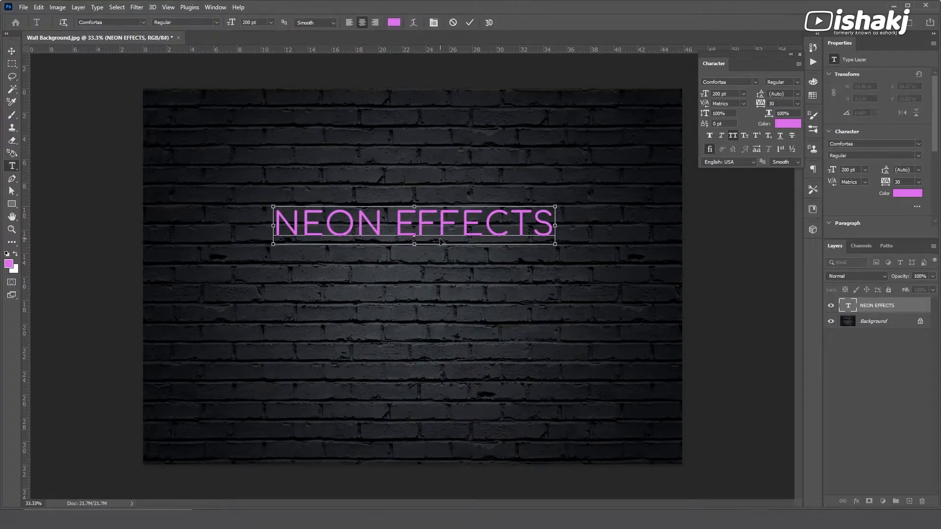
{"action": "key", "text": "ctrl+a"}
- Set up the Rounded Rectangle tool with no fill and a solid colour stroke
{"action": "left_click_drag", "start_coordinate": [13, 208], "coordinate": [55, 213]}
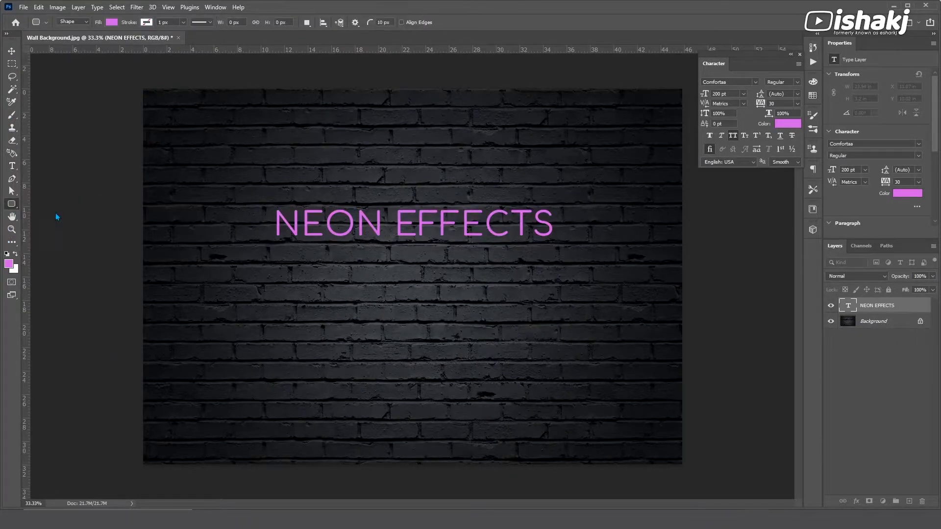
{"action": "left_click", "coordinate": [112, 22]}
{"action": "left_click", "coordinate": [54, 41]}
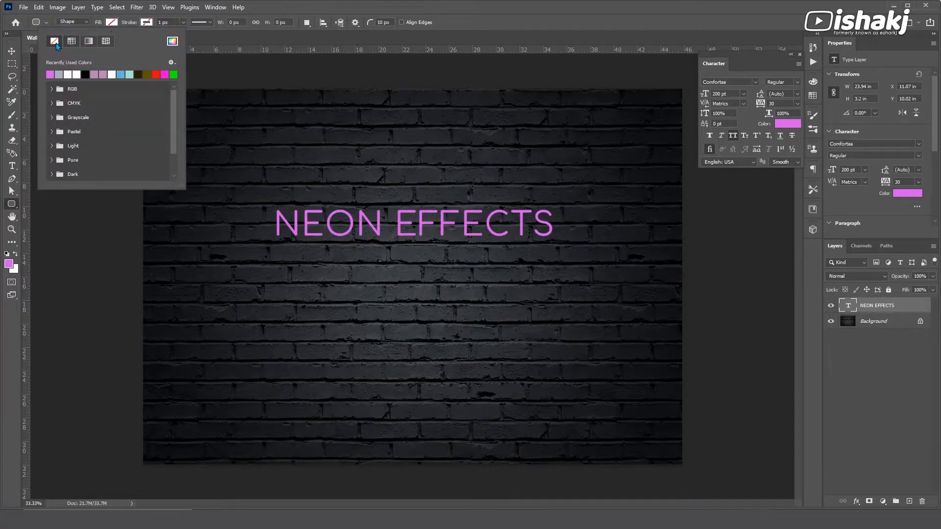
{"action": "left_click", "coordinate": [149, 23]}
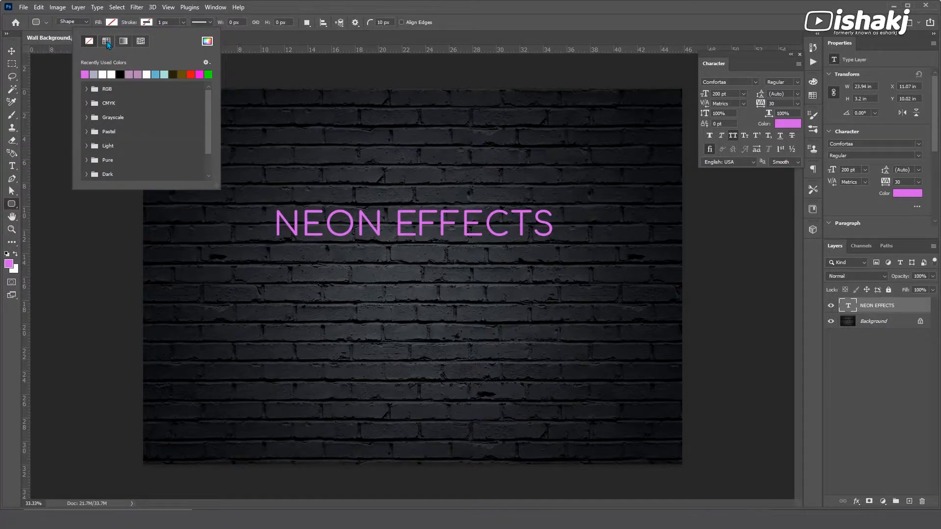
{"action": "left_click", "coordinate": [107, 43]}
- Set the foreground colour to a bright yellow
{"action": "left_click", "coordinate": [9, 264]}
{"action": "left_click_drag", "start_coordinate": [696, 174], "coordinate": [698, 221]}
{"action": "left_click", "coordinate": [674, 130]}
{"action": "left_click", "coordinate": [780, 106]}
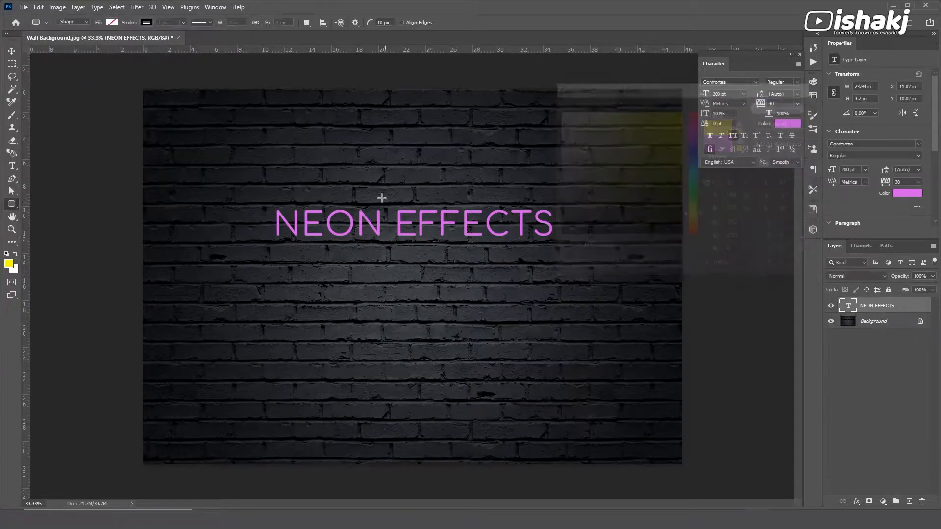
- Draw a rounded rectangle about 1995 by 475 px around the text and give it a 55 px stroke
{"action": "left_click_drag", "start_coordinate": [252, 184], "coordinate": [577, 261]}
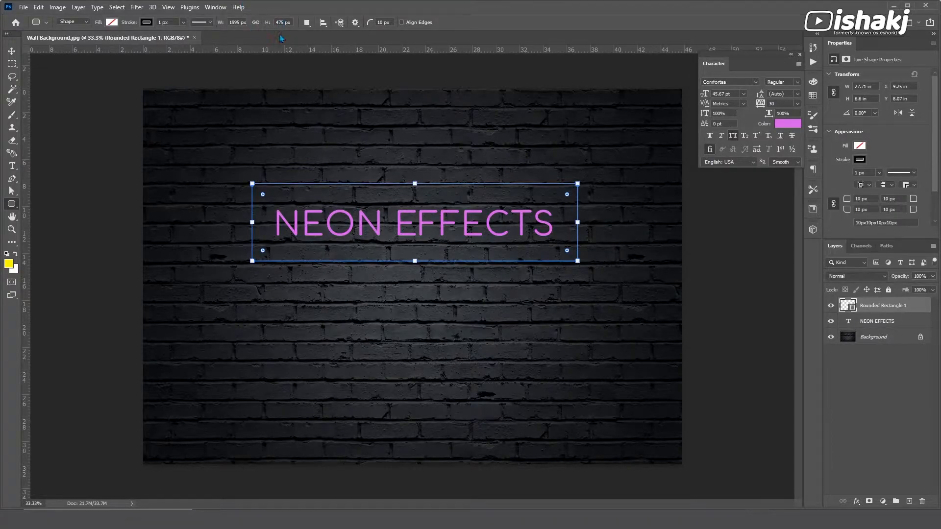
{"action": "left_click", "coordinate": [159, 22]}
{"action": "type", "text": "55"}
{"action": "key", "text": "Return"}
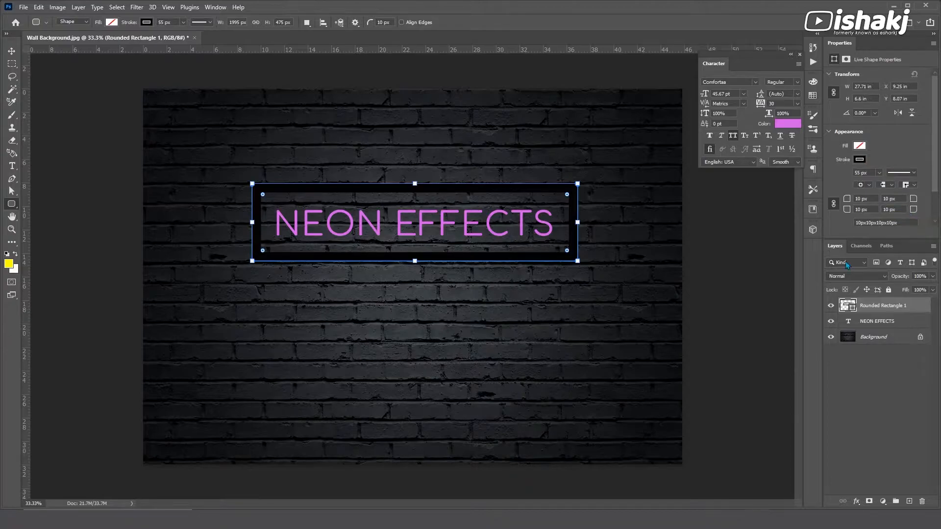
- Set all corner radii of the rounded rectangle to 64 px
{"action": "left_click", "coordinate": [884, 200]}
{"action": "type", "text": "68"}
{"action": "key", "text": "Return"}
- Change the rounded rectangle's stroke colour to bright yellow
{"action": "left_click", "coordinate": [147, 23]}
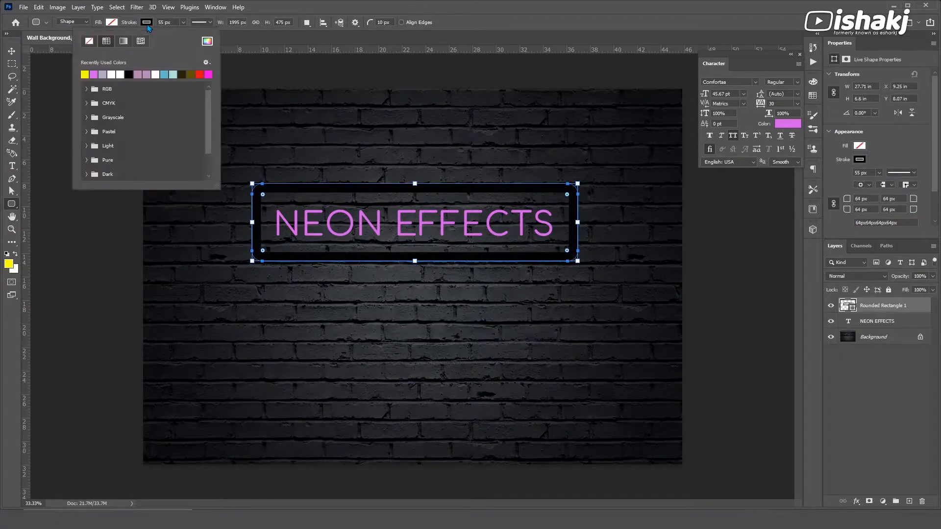
{"action": "left_click", "coordinate": [207, 41]}
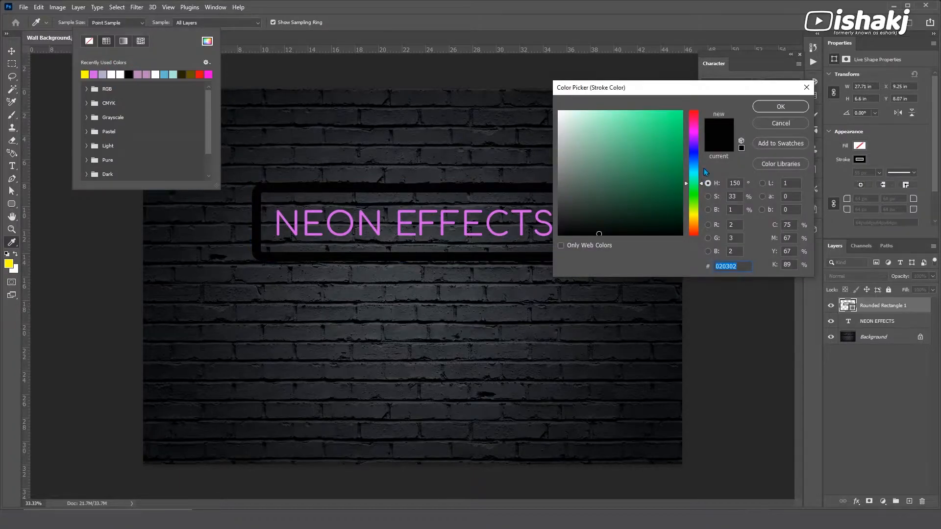
{"action": "left_click", "coordinate": [694, 214]}
{"action": "left_click", "coordinate": [679, 113]}
{"action": "left_click", "coordinate": [766, 107]}
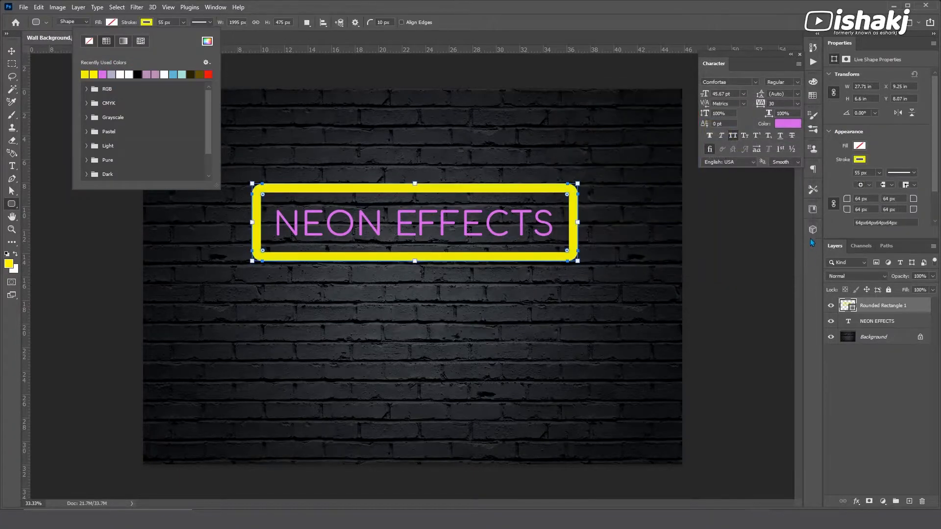
- Set all four corner radii of the yellow frame to 85 px
{"action": "double_click", "coordinate": [890, 200]}
{"action": "type", "text": "85"}
{"action": "key", "text": "Return"}
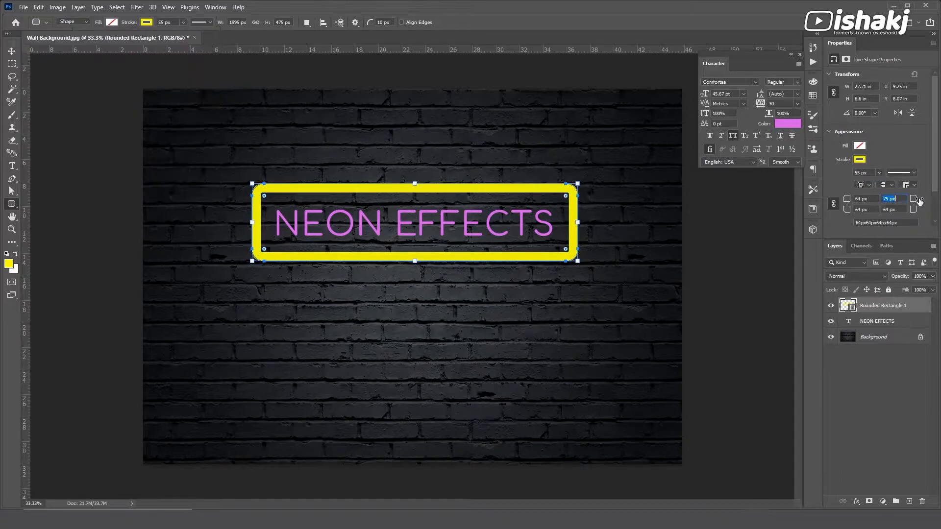
{"action": "left_click_drag", "start_coordinate": [924, 200], "coordinate": [924, 201]}
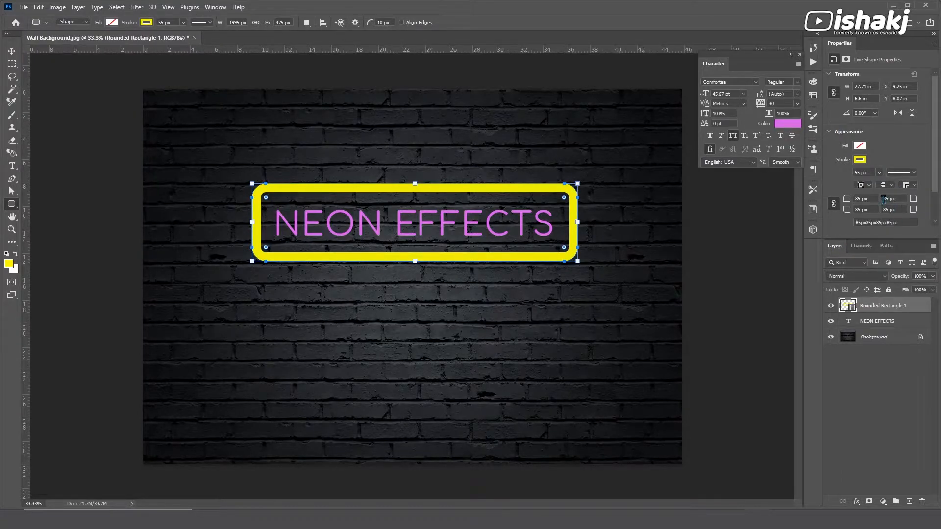
{"action": "key", "text": "Return"}
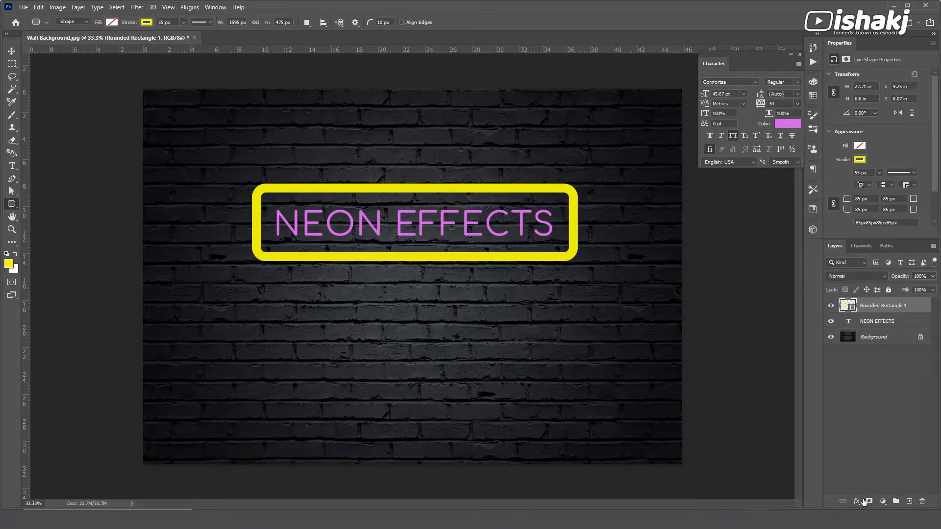
{"action": "left_click", "coordinate": [909, 502]}
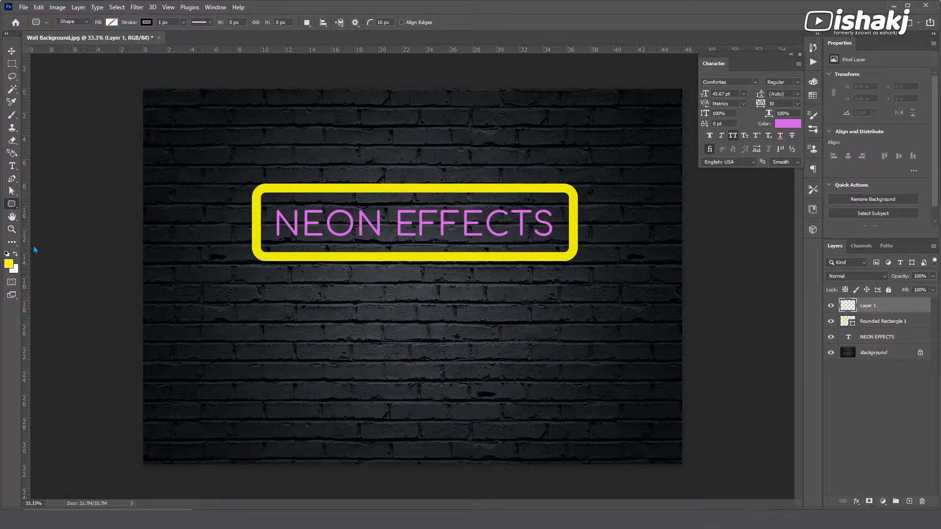
{"action": "left_click", "coordinate": [814, 49]}
{"action": "left_click", "coordinate": [701, 244]}
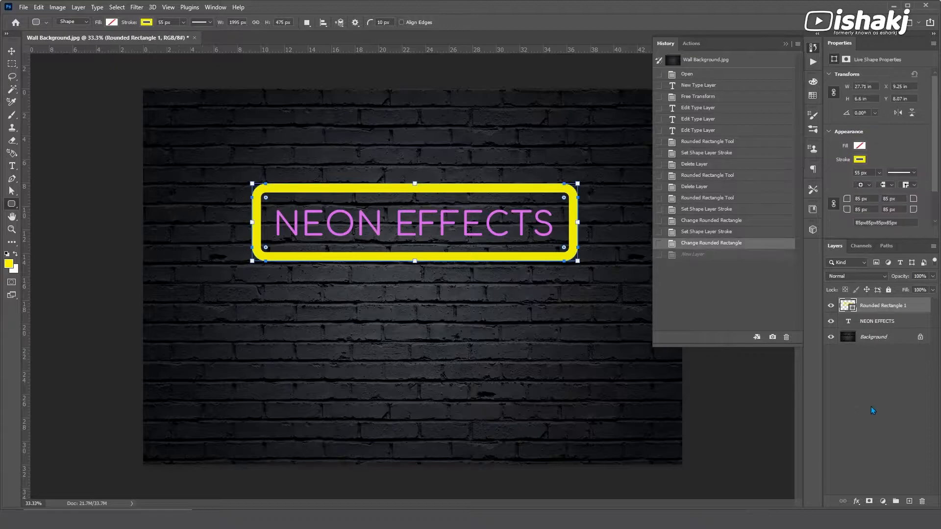
{"action": "left_click", "coordinate": [871, 408]}
{"action": "left_click", "coordinate": [813, 49]}
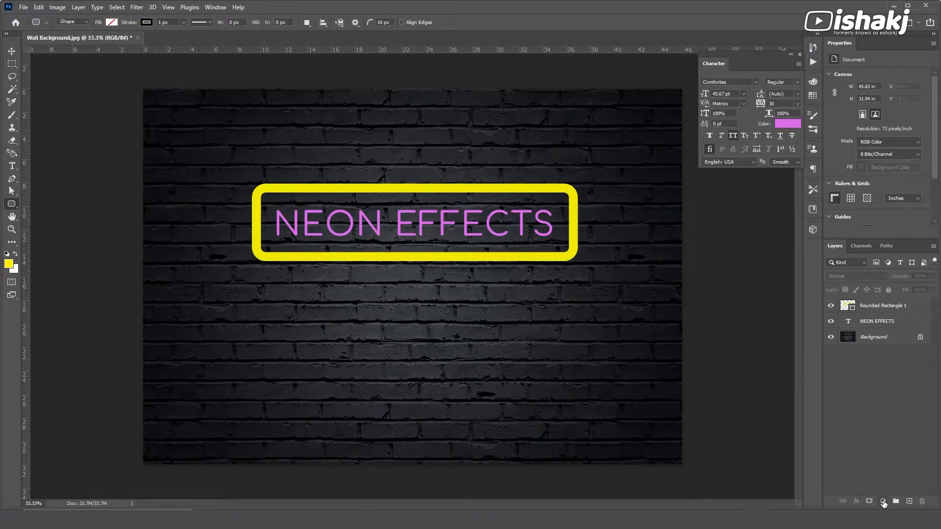
- Add a solid colour fill layer in bright blue above the other layers
{"action": "left_click", "coordinate": [883, 501]}
{"action": "left_click", "coordinate": [885, 329]}
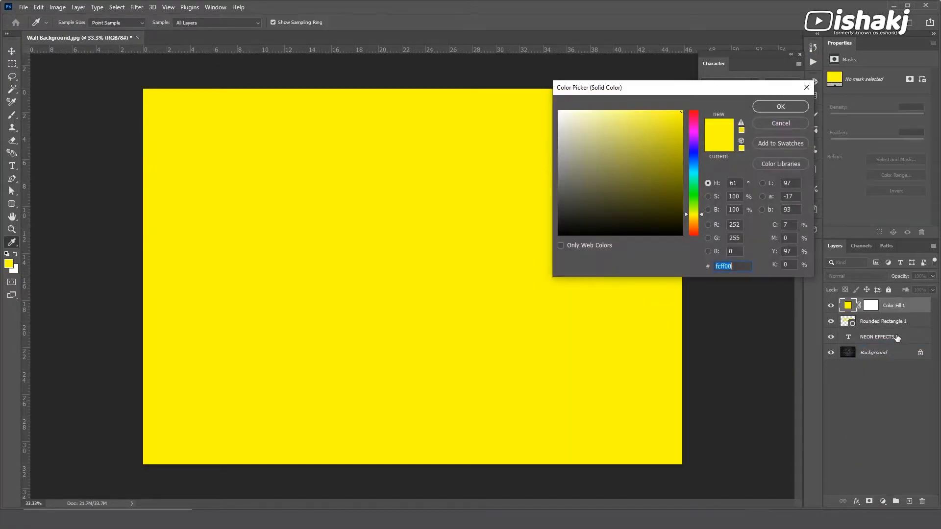
{"action": "left_click", "coordinate": [695, 156]}
{"action": "left_click_drag", "start_coordinate": [662, 147], "coordinate": [665, 142]}
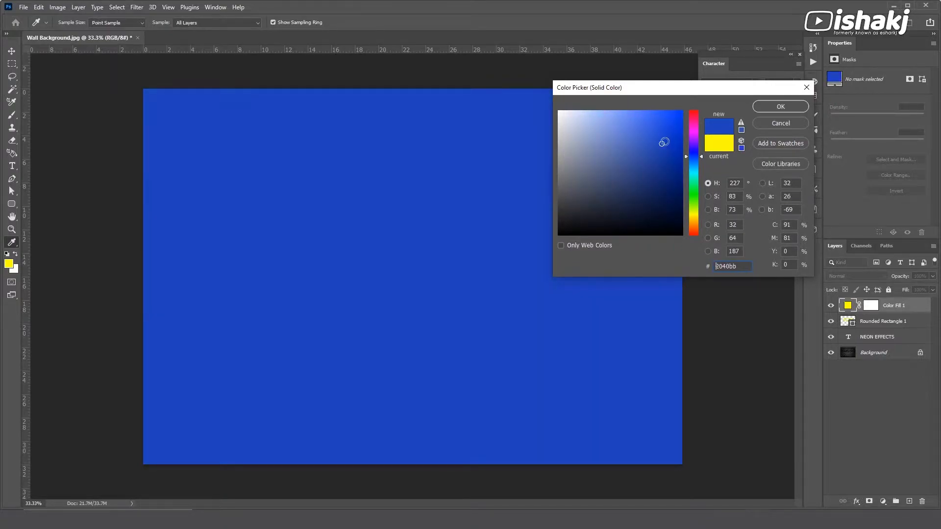
{"action": "left_click", "coordinate": [775, 106]}
- Convert the colour fill, rounded rectangle and text layers together into one smart object
{"action": "left_click", "coordinate": [892, 336], "text": "shift"}
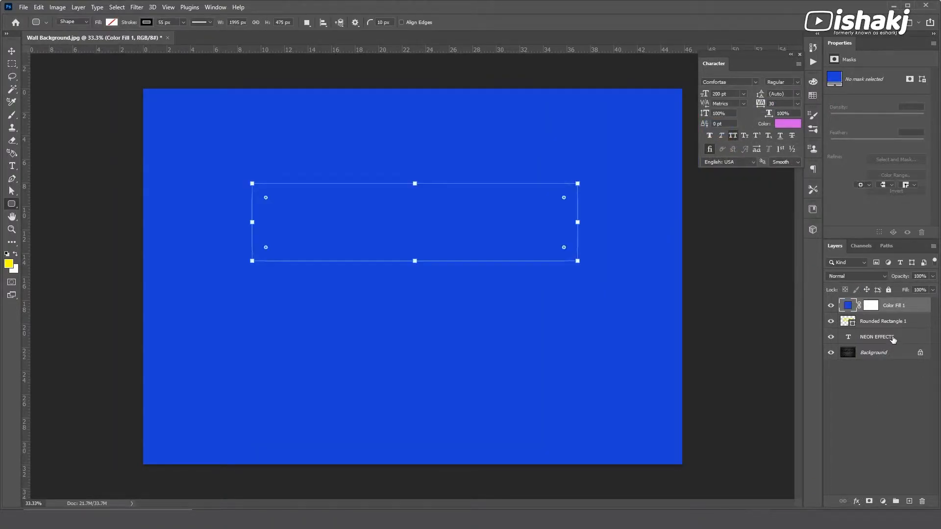
{"action": "right_click", "coordinate": [915, 336]}
{"action": "left_click", "coordinate": [828, 187]}
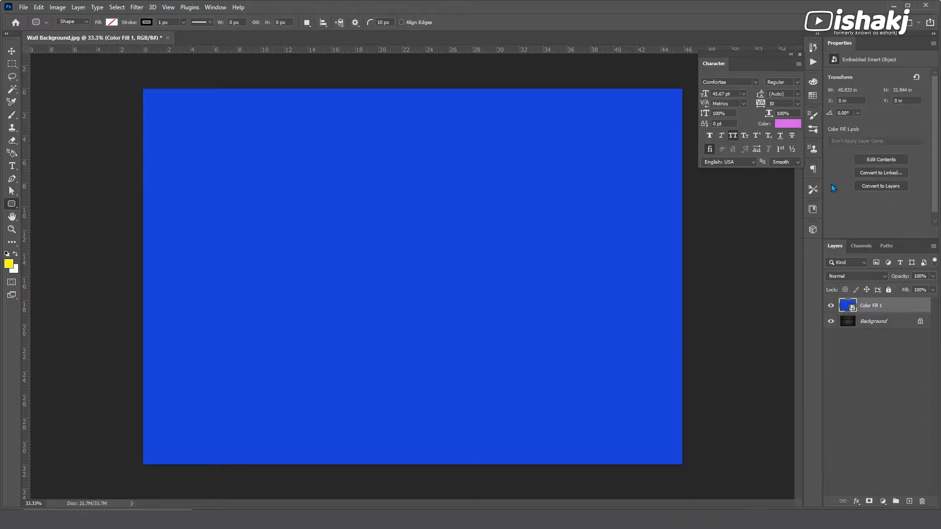
- Delete the blue colour fill layer inside the smart object, save its contents and return to the wall document
{"action": "double_click", "coordinate": [848, 306]}
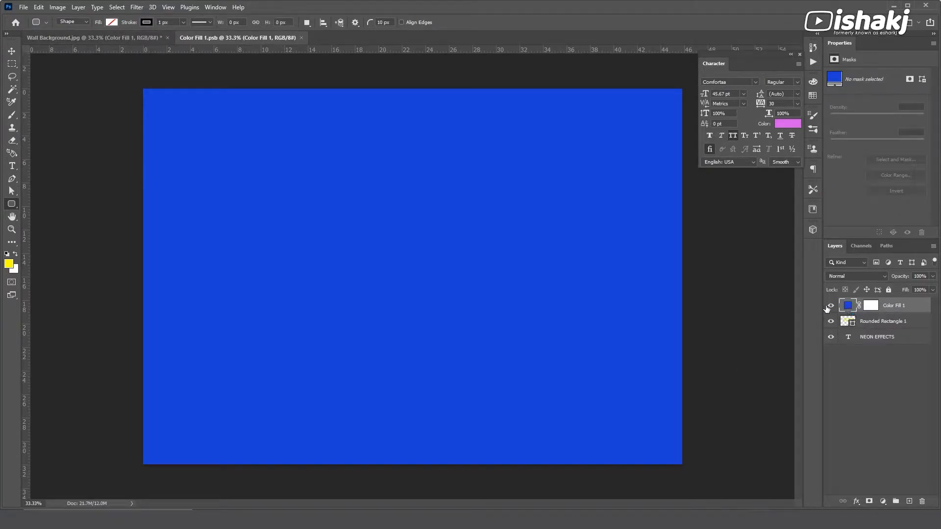
{"action": "left_click", "coordinate": [831, 306]}
{"action": "left_click", "coordinate": [831, 319]}
{"action": "left_click", "coordinate": [831, 320]}
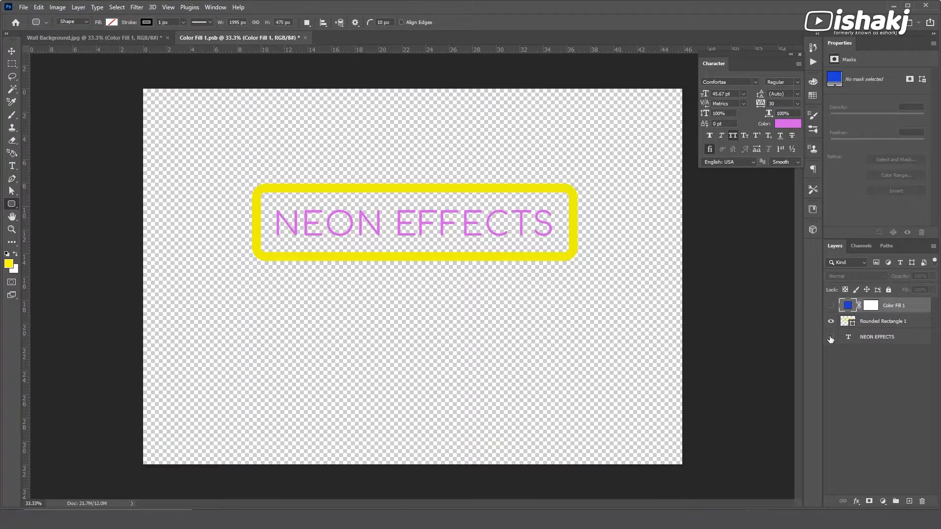
{"action": "left_click_drag", "start_coordinate": [902, 306], "coordinate": [922, 502]}
{"action": "key", "text": "ctrl+s"}
{"action": "key", "text": "ctrl+Tab"}
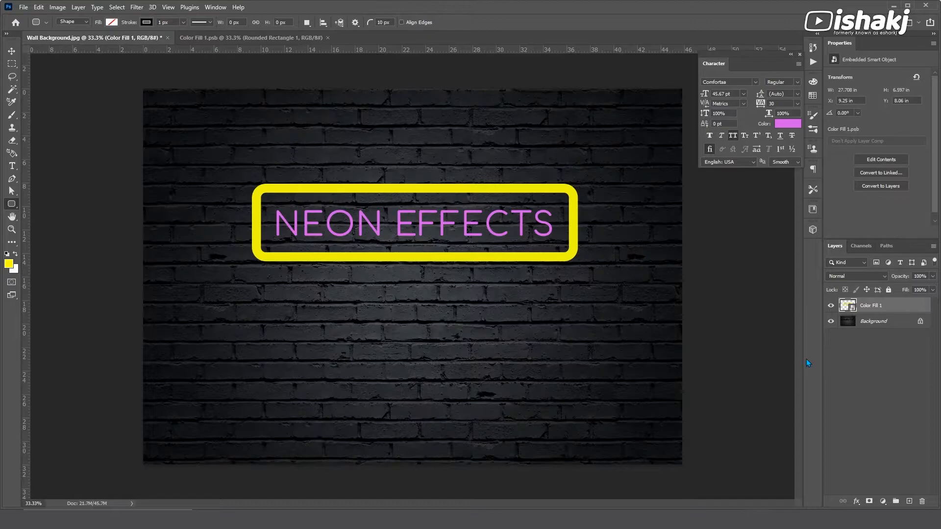
- Rename the smart object layer as MAIN
{"action": "double_click", "coordinate": [873, 309]}
{"action": "type", "text": "MAIN"}
{"action": "left_click", "coordinate": [878, 364]}
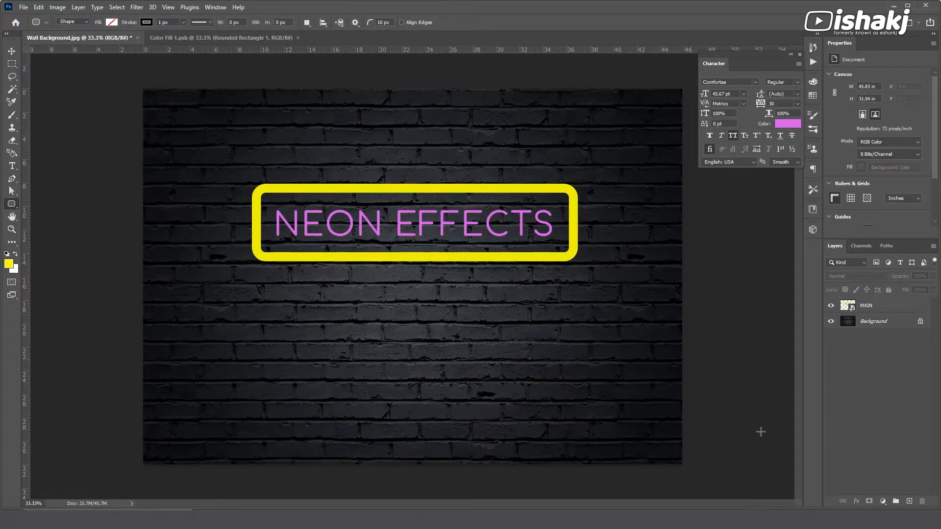
- Duplicate the MAIN layer eight times
{"action": "left_click", "coordinate": [888, 306]}
{"action": "key", "text": "ctrl+j"}
{"action": "key", "text": "ctrl+j"}
{"action": "key", "text": "ctrl+j"}
{"action": "key", "text": "ctrl+j"}
{"action": "key", "text": "ctrl+j"}
{"action": "key", "text": "ctrl+j"}
{"action": "key", "text": "ctrl+j"}
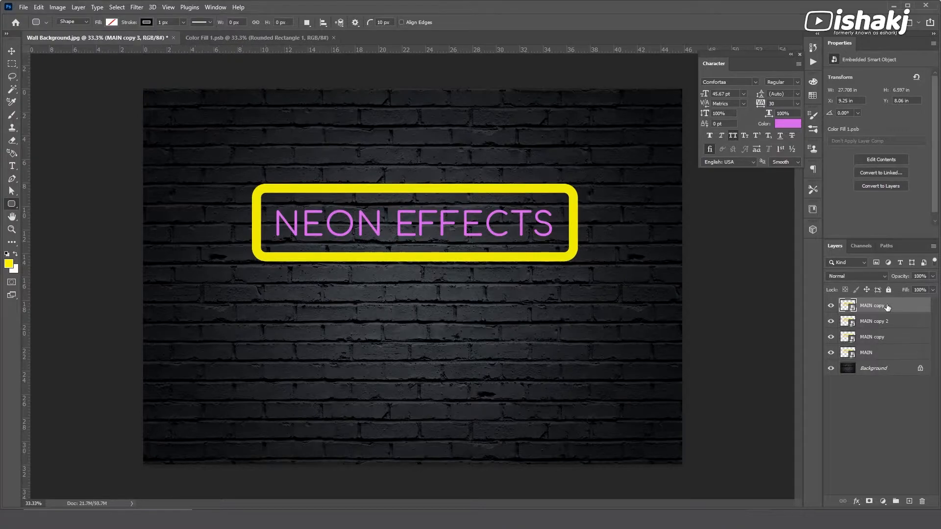
{"action": "key", "text": "ctrl+j"}
{"action": "key", "text": "ctrl+j"}
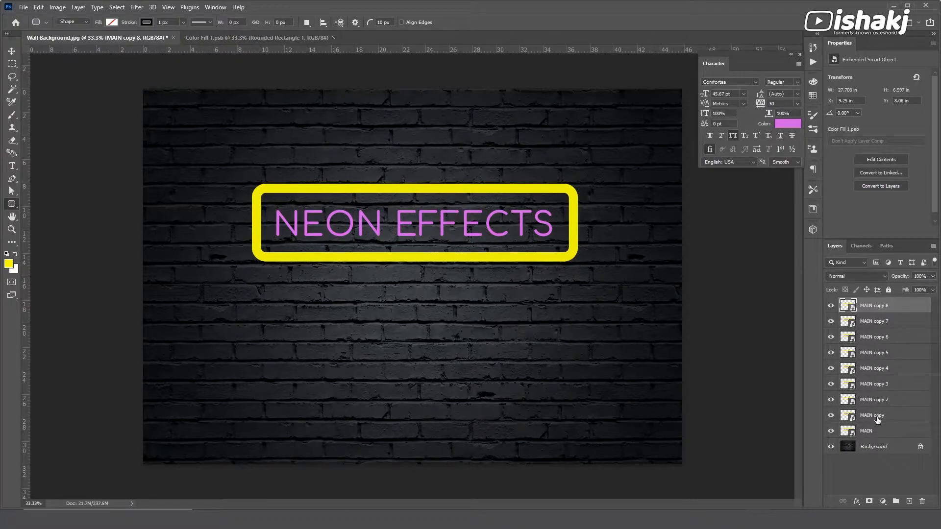
- Rename the first two copies above MAIN as Base 1 and Base 2
{"action": "double_click", "coordinate": [875, 414]}
{"action": "type", "text": "Base 1"}
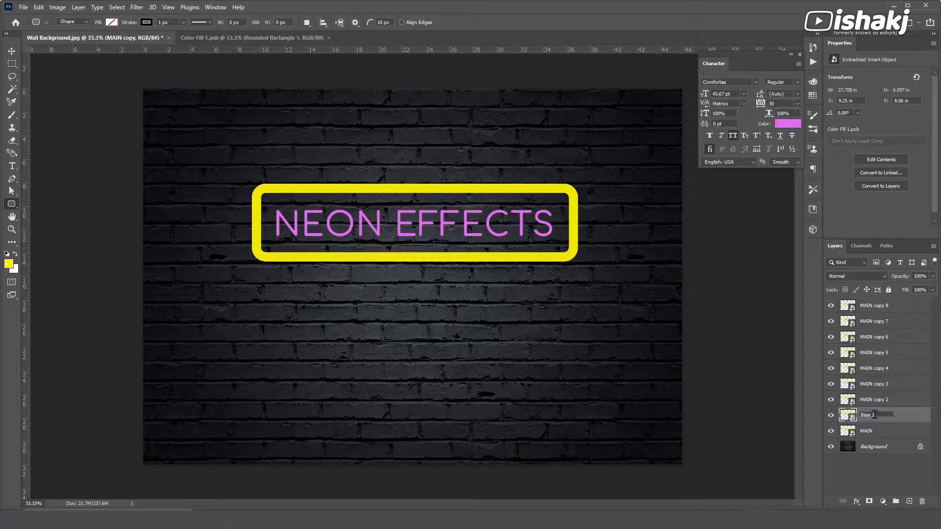
{"action": "double_click", "coordinate": [868, 399]}
{"action": "type", "text": "Base 2"}
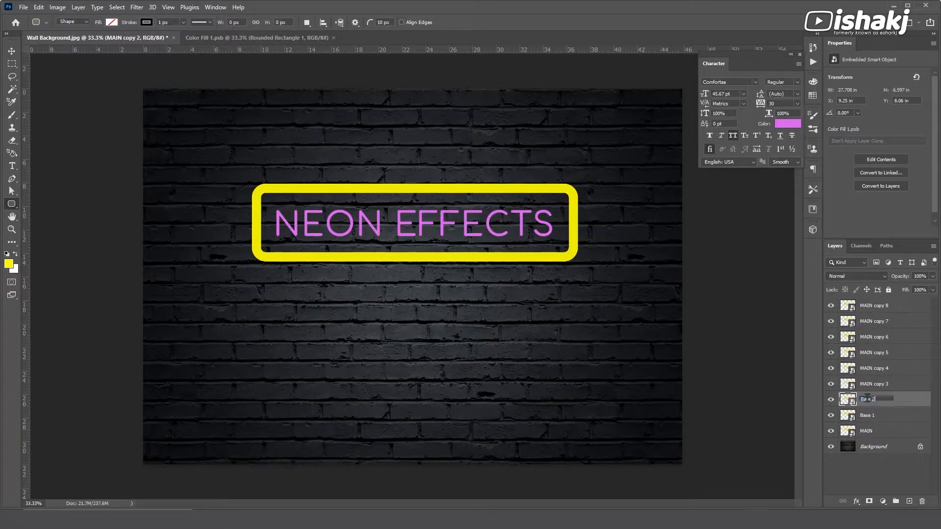
- Rename the layers MAIN copy 3, MAIN copy 4 and MAIN copy 5 as Base 3, Base 4 and Base 5
{"action": "key", "text": "ctrl+a"}
{"action": "key", "text": "ctrl+c"}
{"action": "double_click", "coordinate": [879, 385]}
{"action": "key", "text": "ctrl+v"}
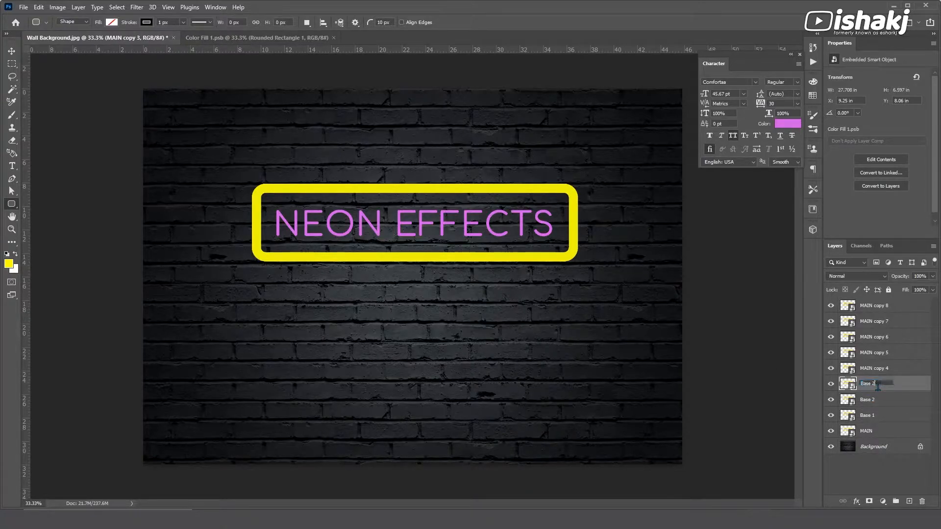
{"action": "type", "text": "3"}
{"action": "double_click", "coordinate": [882, 368]}
{"action": "key", "text": "ctrl+v"}
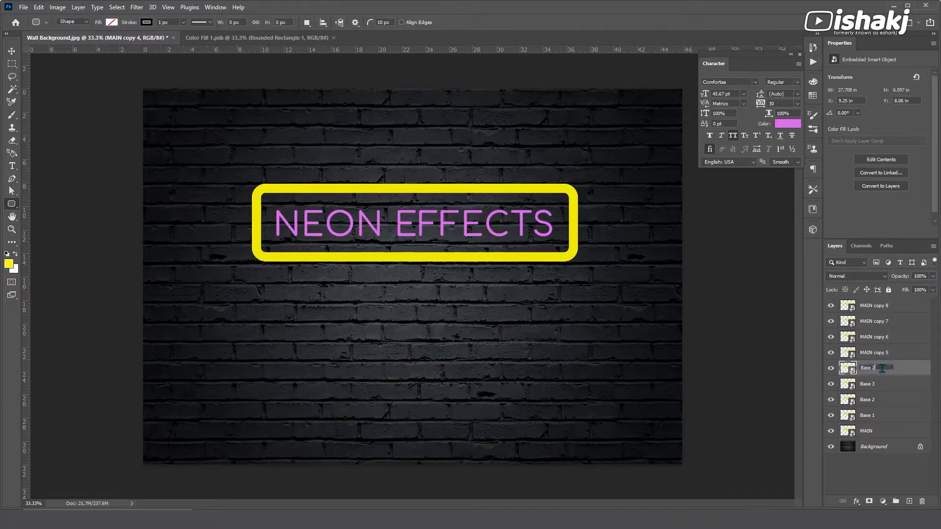
{"action": "type", "text": "4"}
{"action": "double_click", "coordinate": [868, 352]}
{"action": "key", "text": "ctrl+v"}
{"action": "type", "text": "5"}
- Rename the layers MAIN copy 6, MAIN copy 7 and MAIN copy 8 as Base 6, Base 7 and Base 8
{"action": "double_click", "coordinate": [875, 337]}
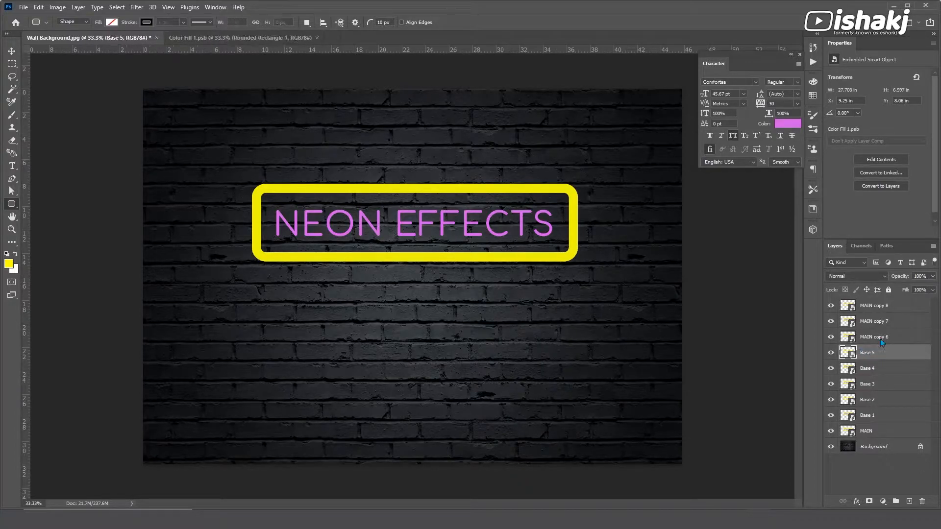
{"action": "key", "text": "ctrl+v"}
{"action": "type", "text": "6"}
{"action": "double_click", "coordinate": [876, 321]}
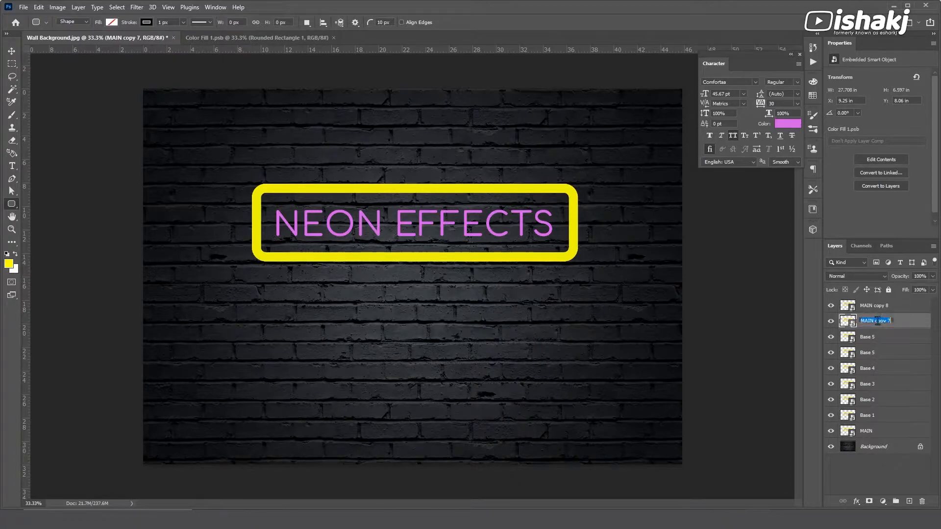
{"action": "key", "text": "ctrl+v"}
{"action": "type", "text": "7"}
{"action": "double_click", "coordinate": [879, 305]}
{"action": "key", "text": "ctrl+v"}
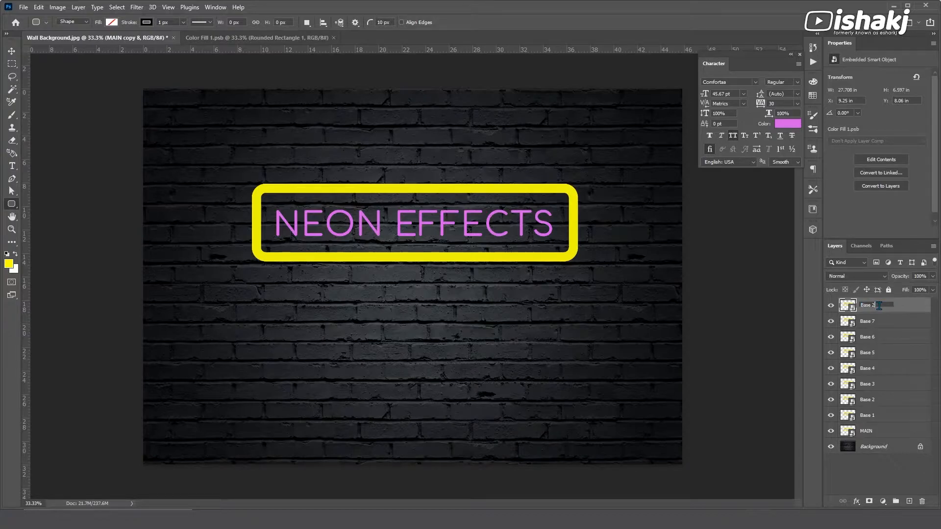
{"action": "type", "text": "8"}
{"action": "key", "text": "Return"}
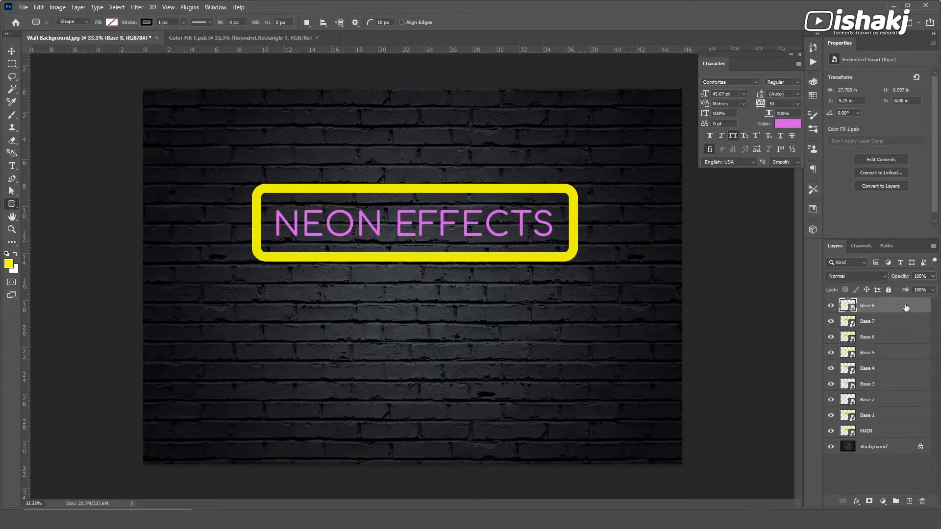
- Duplicate the Base 8 layer and rename the copy as Base 9
{"action": "key", "text": "ctrl+j"}
{"action": "double_click", "coordinate": [887, 306]}
{"action": "key", "text": "ctrl+v"}
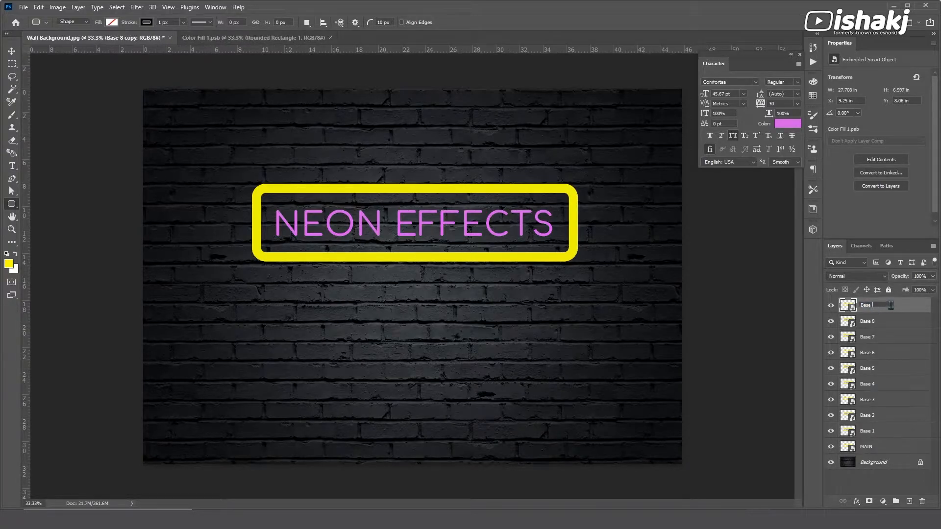
{"action": "left_click", "coordinate": [875, 482]}
- Group the layers Base 1 through Base 9 and name the group NEON
{"action": "left_click", "coordinate": [876, 432]}
{"action": "left_click", "coordinate": [886, 307], "text": "shift"}
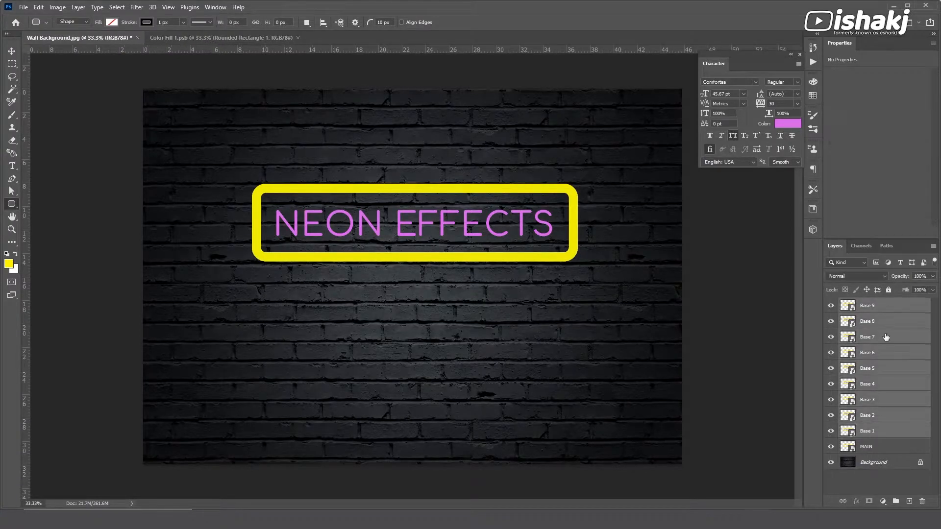
{"action": "left_click", "coordinate": [896, 502]}
{"action": "double_click", "coordinate": [866, 303]}
{"action": "type", "text": "NEON"}
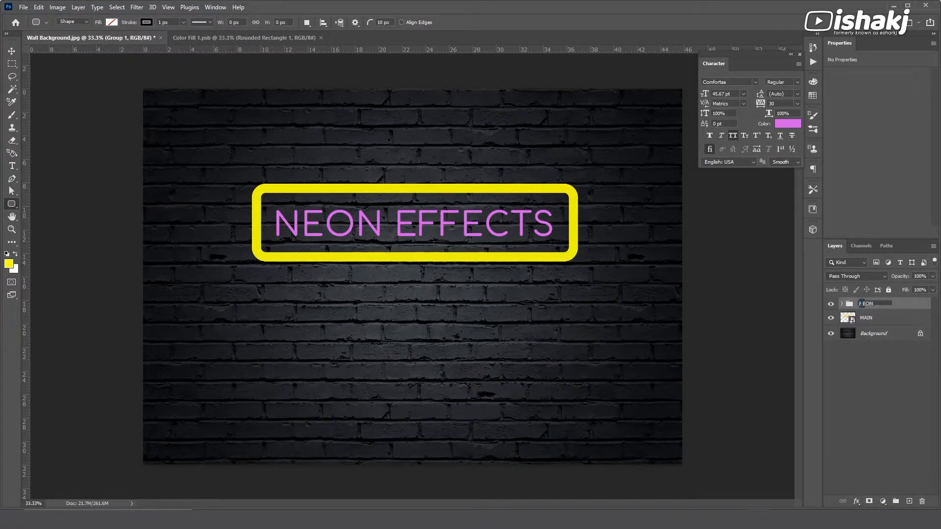
{"action": "key", "text": "Return"}
- Expand the NEON group and hide all of its layers except Base 2, with Base 2 selected
{"action": "left_click", "coordinate": [842, 304]}
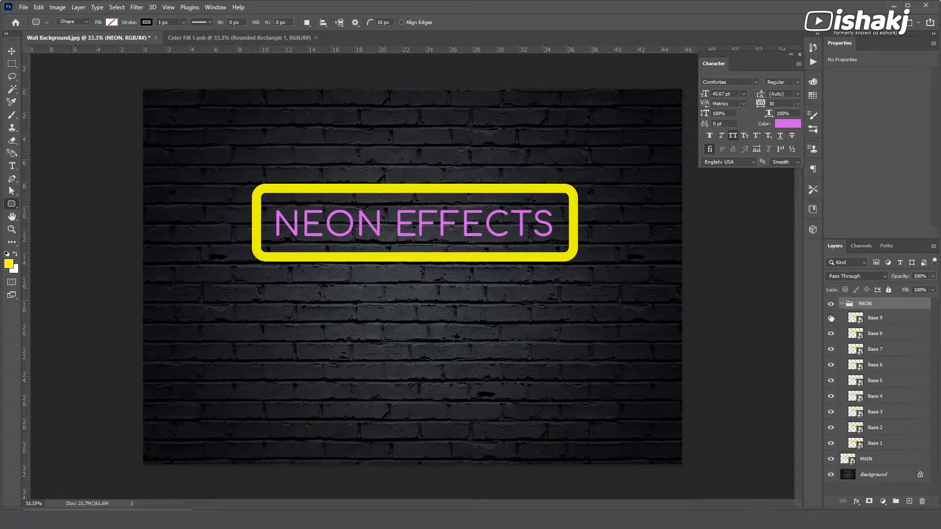
{"action": "left_click", "coordinate": [914, 447]}
{"action": "left_click", "coordinate": [889, 430]}
{"action": "left_click", "coordinate": [831, 429]}
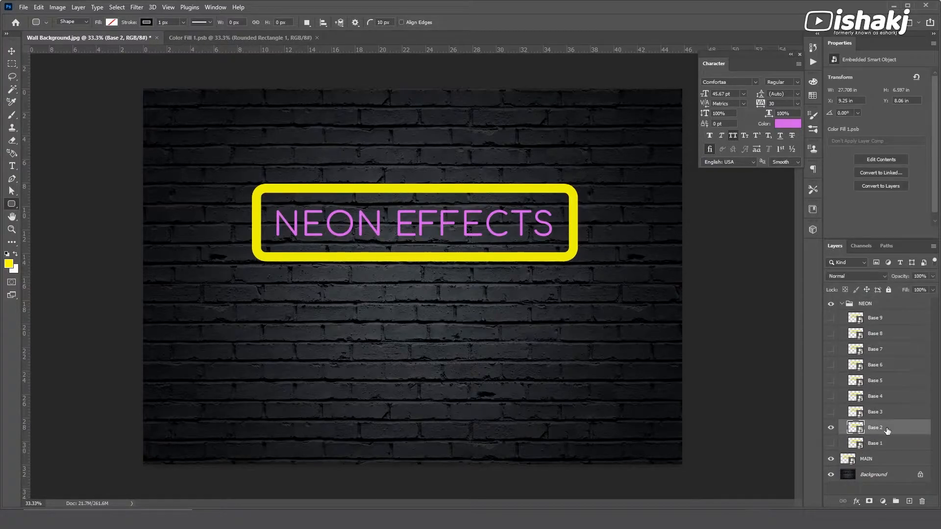
- Add an Inner Shadow effect to the Base 2 layer with white as its colour
{"action": "double_click", "coordinate": [899, 433]}
{"action": "left_click", "coordinate": [528, 321]}
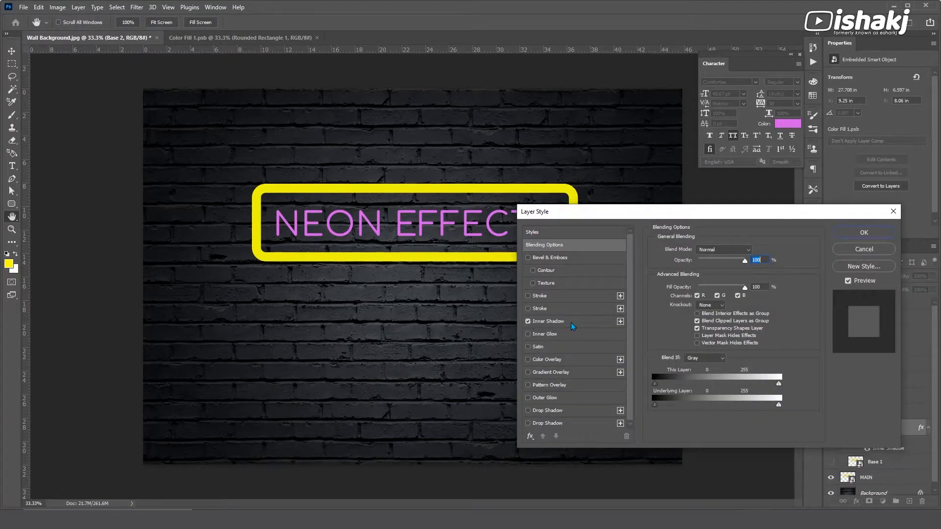
{"action": "left_click", "coordinate": [548, 321]}
{"action": "left_click", "coordinate": [755, 254]}
{"action": "left_click_drag", "start_coordinate": [573, 145], "coordinate": [553, 108]}
{"action": "left_click", "coordinate": [780, 107]}
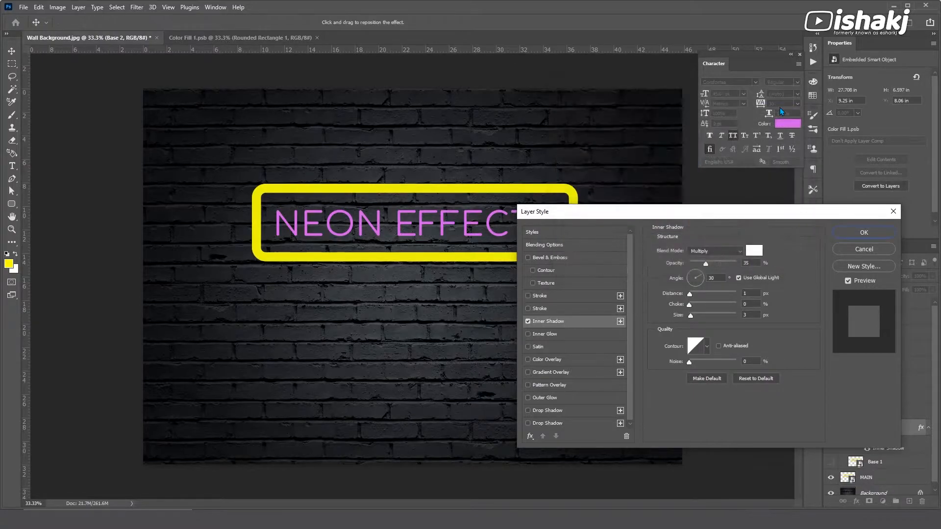
- Set the overall opacity in Base 2's Blending Options to 50%
{"action": "left_click", "coordinate": [852, 233]}
{"action": "double_click", "coordinate": [896, 381]}
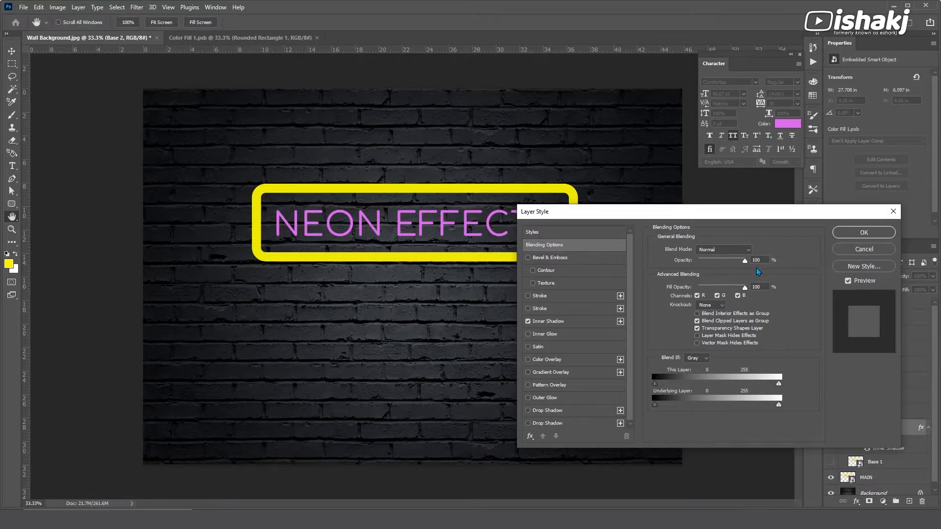
{"action": "type", "text": "50"}
{"action": "key", "text": "Tab"}
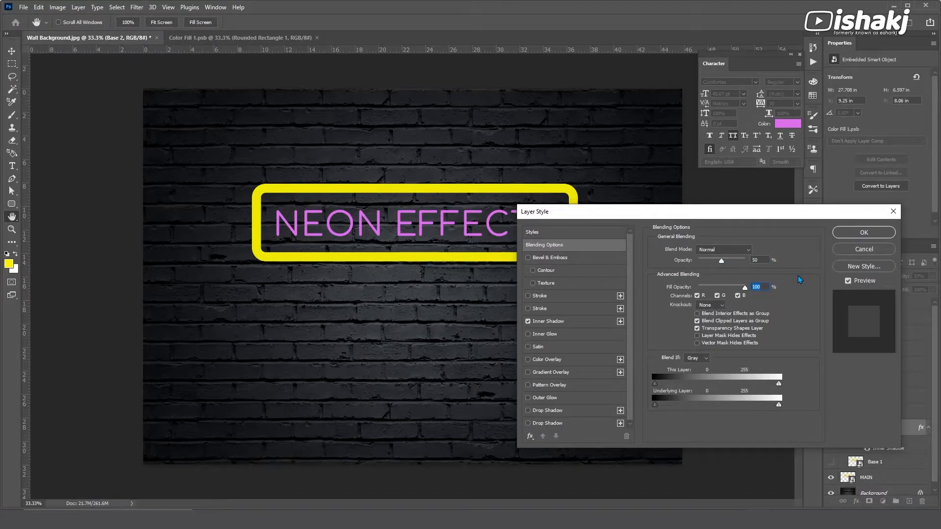
- Set Base 2's Inner Shadow to Normal blend mode, 50% opacity and a 90° angle
{"action": "left_click", "coordinate": [554, 322]}
{"action": "left_click", "coordinate": [722, 254]}
{"action": "left_click", "coordinate": [720, 256]}
{"action": "left_click_drag", "start_coordinate": [758, 267], "coordinate": [663, 249]}
{"action": "type", "text": "50"}
{"action": "key", "text": "Tab"}
{"action": "type", "text": "90"}
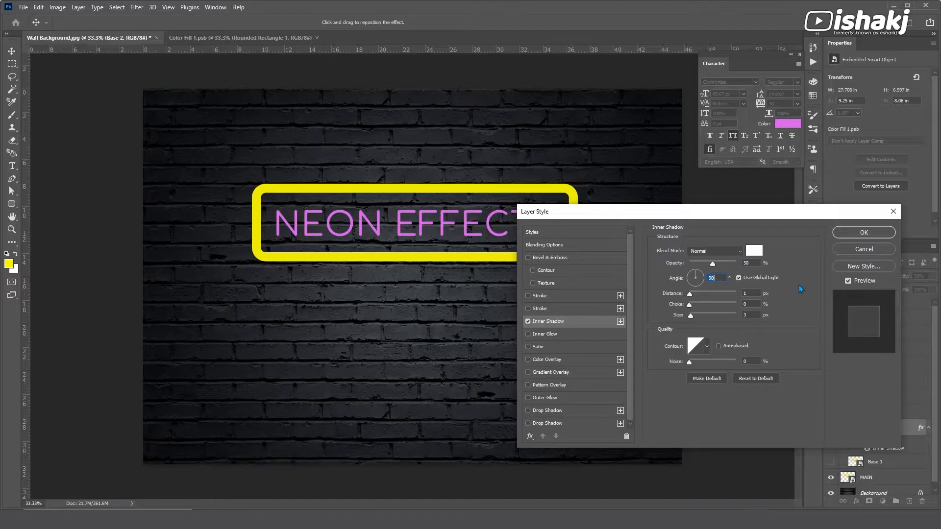
- Set the Inner Shadow's distance to 10 px, choke to 20% and size to 70 px
{"action": "left_click_drag", "start_coordinate": [751, 296], "coordinate": [680, 289]}
{"action": "type", "text": "10"}
{"action": "key", "text": "Tab"}
{"action": "type", "text": "20"}
{"action": "key", "text": "Tab"}
{"action": "type", "text": "70"}
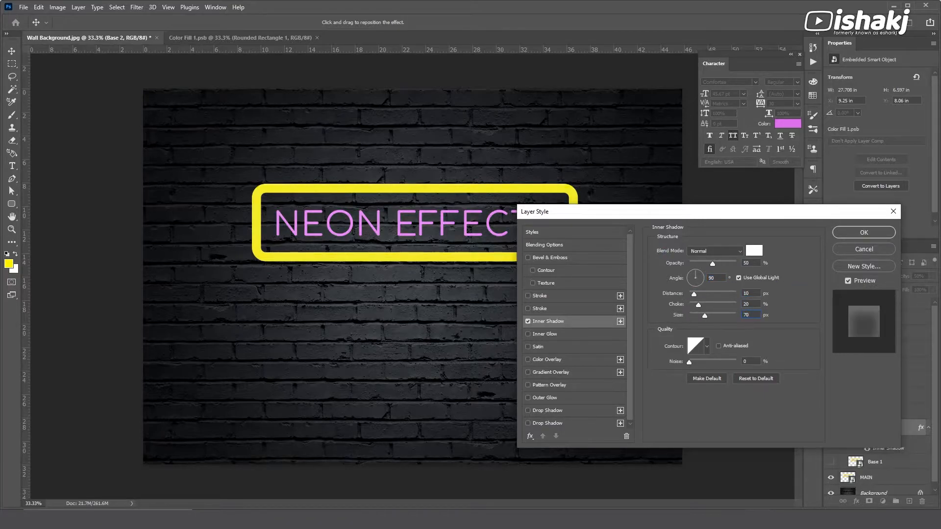
- Add a black Drop Shadow to Base 2 with the Multiply blend mode
{"action": "left_click", "coordinate": [547, 410]}
{"action": "left_click", "coordinate": [754, 250]}
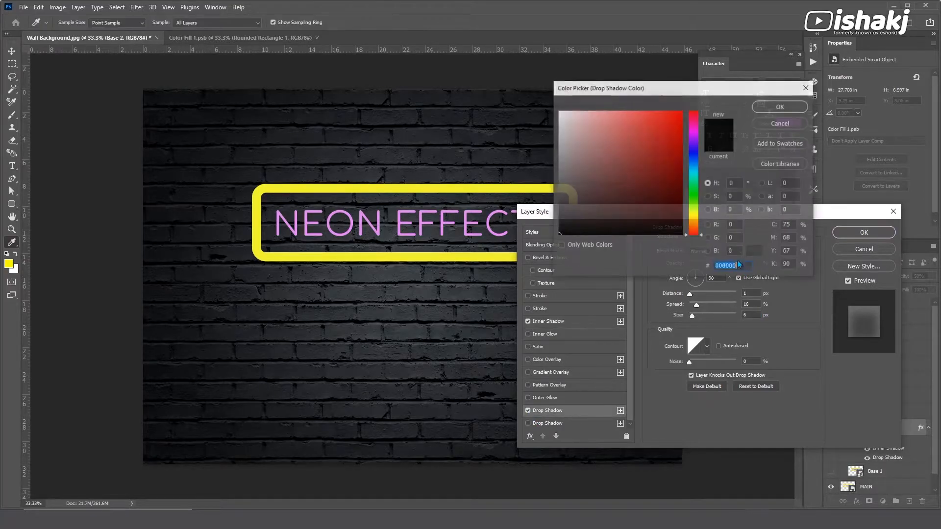
{"action": "left_click", "coordinate": [780, 106]}
{"action": "left_click", "coordinate": [734, 249]}
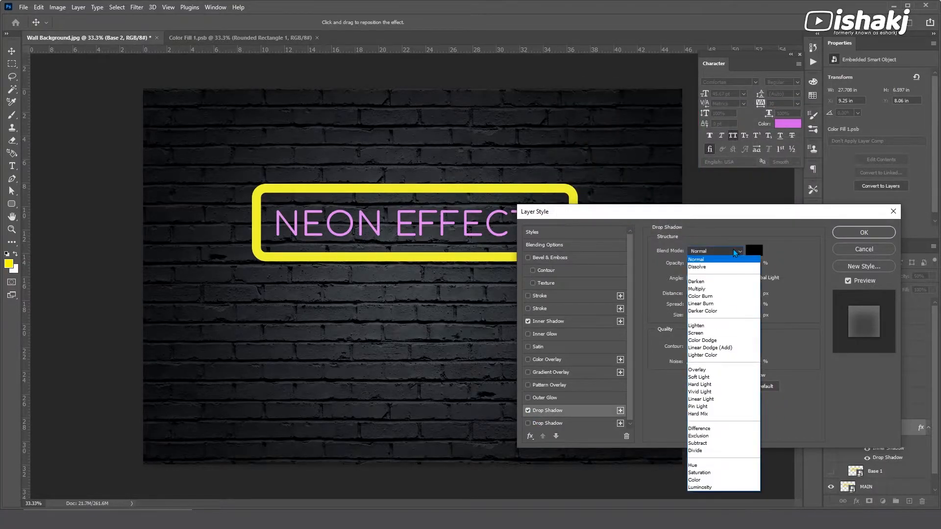
{"action": "left_click", "coordinate": [734, 290]}
- Set the Drop Shadow to 45% opacity, 40 px distance, 0% spread and 40 px size, and turn off Layer Knocks Out Drop Shadow
{"action": "type", "text": "45"}
{"action": "key", "text": "Tab"}
{"action": "left_click", "coordinate": [750, 293]}
{"action": "type", "text": "40"}
{"action": "key", "text": "Tab"}
{"action": "type", "text": "0"}
{"action": "key", "text": "Tab"}
{"action": "type", "text": "40"}
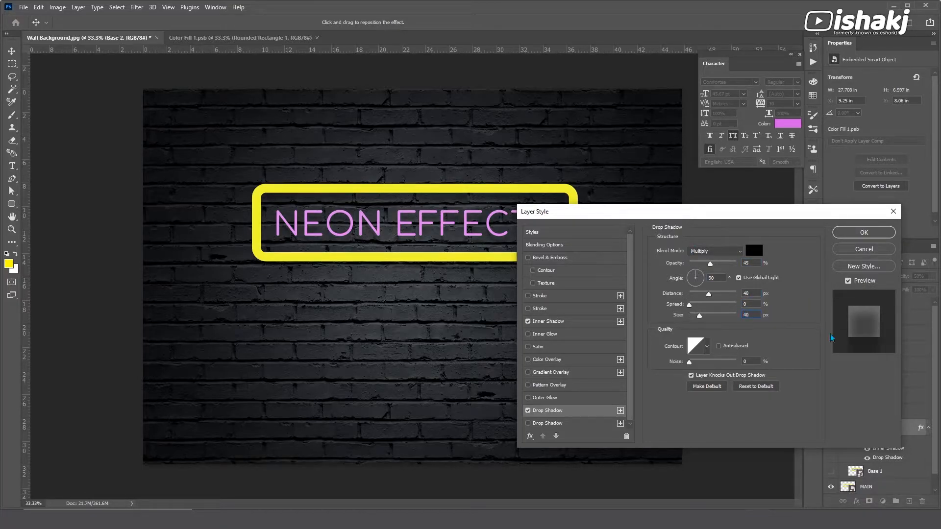
{"action": "left_click", "coordinate": [691, 376]}
- Set Base 2's opacity to 100% and fill opacity to 0% in Blending Options, and apply the layer style
{"action": "left_click", "coordinate": [544, 244]}
{"action": "left_click_drag", "start_coordinate": [722, 264], "coordinate": [842, 261]}
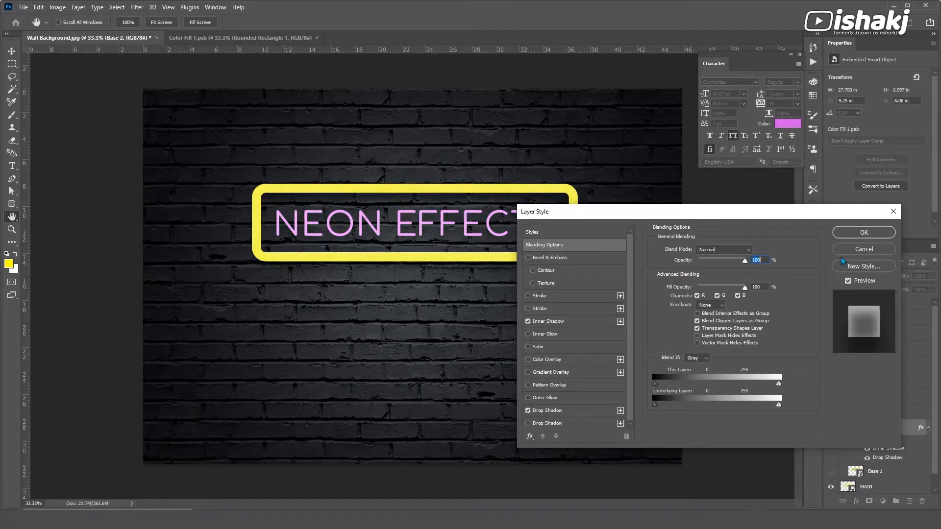
{"action": "left_click_drag", "start_coordinate": [746, 289], "coordinate": [659, 283]}
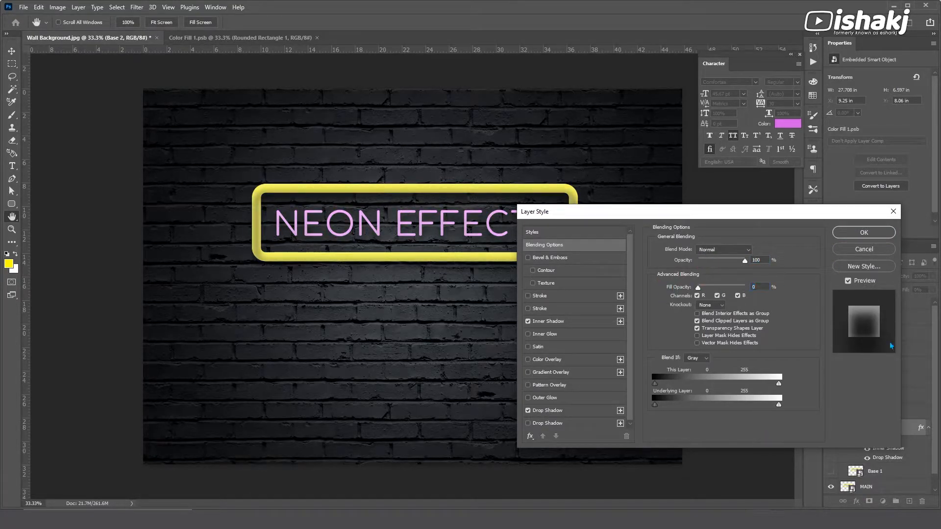
{"action": "left_click", "coordinate": [860, 239]}
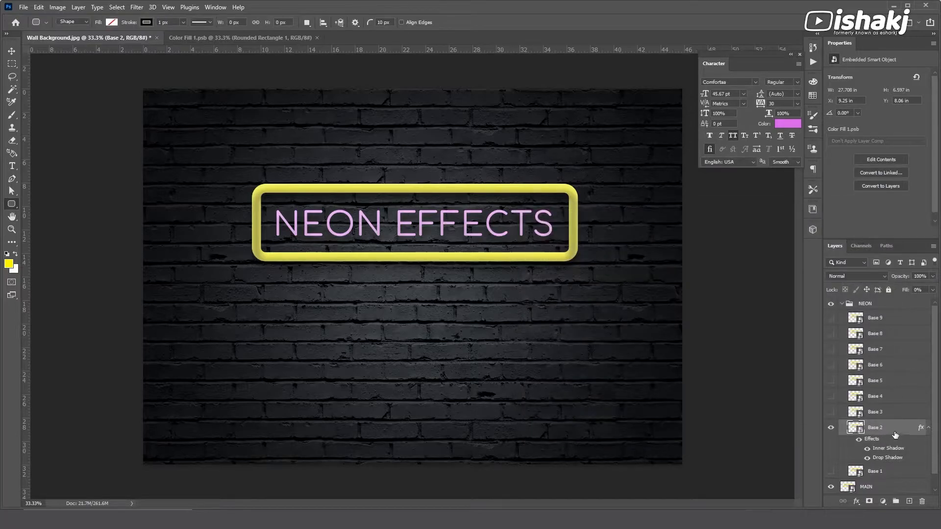
- Hide Base 2, show the Base 4 layer and rename it as Glass 1
{"action": "left_click", "coordinate": [832, 428]}
{"action": "left_click", "coordinate": [831, 396]}
{"action": "left_click", "coordinate": [880, 400]}
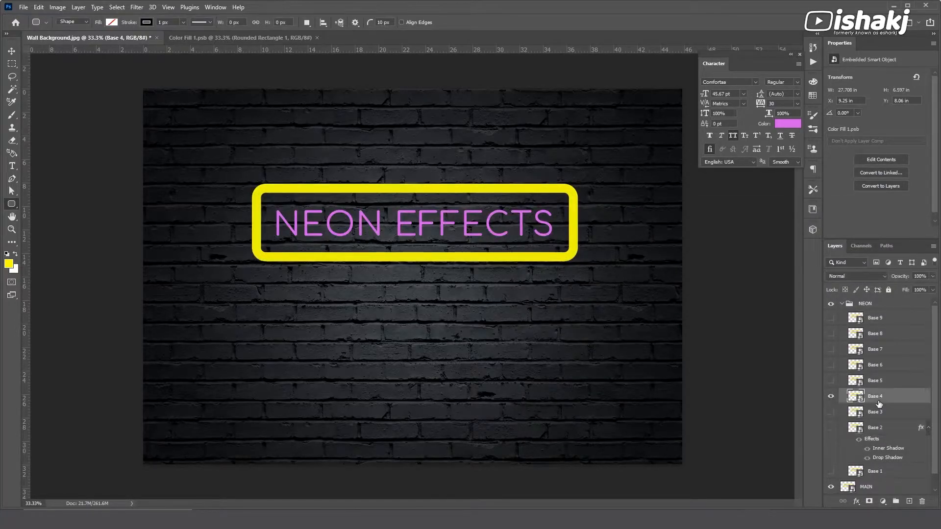
{"action": "double_click", "coordinate": [877, 397]}
{"action": "type", "text": "Glass"}
{"action": "key", "text": "ctrl+c"}
{"action": "key", "text": "Return"}
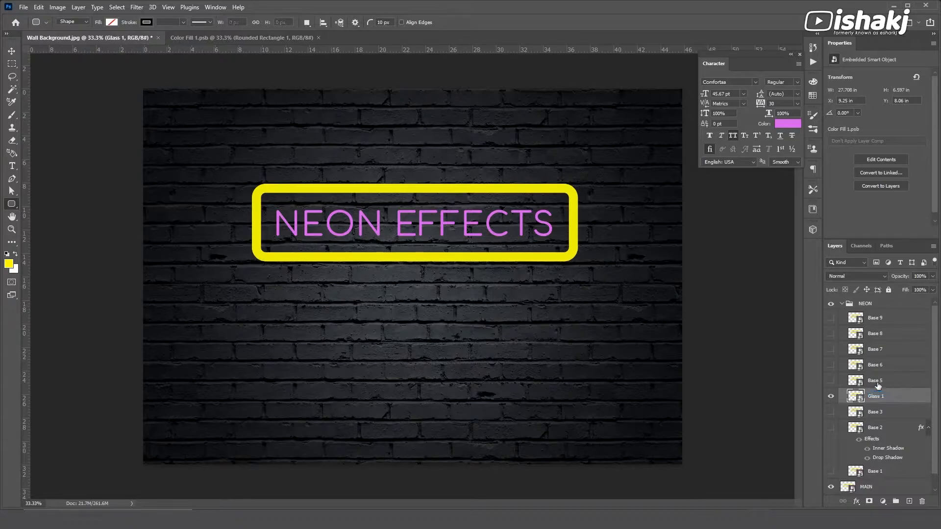
- Rename the layers Base 5 and Base 6 as Glass 2 and Glass 3
{"action": "double_click", "coordinate": [877, 382]}
{"action": "key", "text": "ctrl+v"}
{"action": "left_click_drag", "start_coordinate": [881, 380], "coordinate": [903, 383]}
{"action": "type", "text": "2"}
{"action": "key", "text": "Return"}
{"action": "double_click", "coordinate": [877, 365]}
{"action": "key", "text": "ctrl+v"}
{"action": "left_click_drag", "start_coordinate": [881, 365], "coordinate": [905, 368]}
{"action": "type", "text": "3"}
{"action": "key", "text": "Return"}
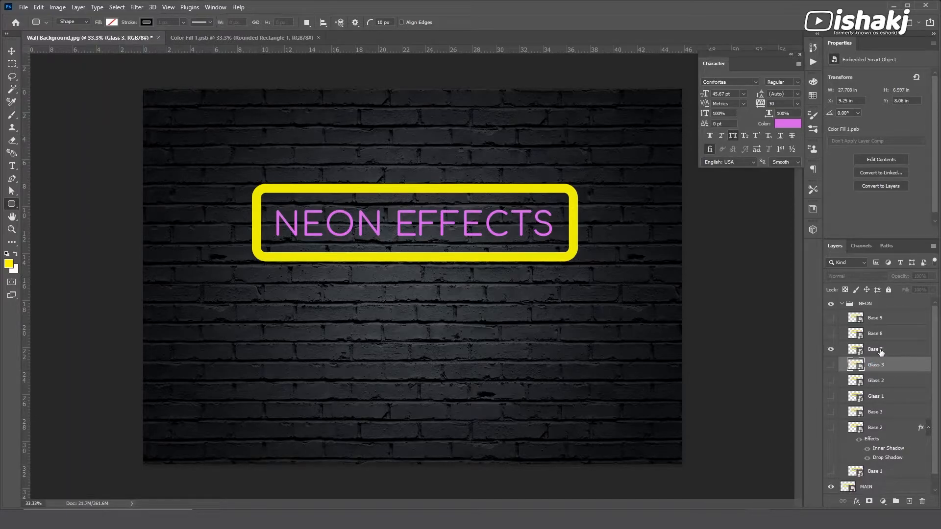
- Rename the layers Base 7, Base 8 and Base 9 as Light 1, Light 2 and Light 3, leaving them hidden
{"action": "double_click", "coordinate": [876, 349]}
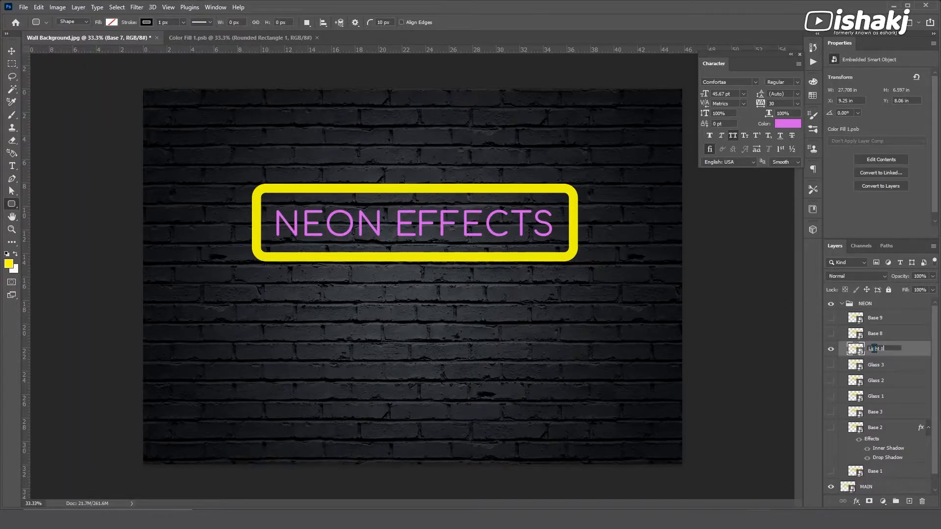
{"action": "left_click", "coordinate": [831, 349]}
{"action": "left_click", "coordinate": [831, 334]}
{"action": "double_click", "coordinate": [879, 334]}
{"action": "key", "text": "ctrl+v"}
{"action": "double_click", "coordinate": [882, 334]}
{"action": "left_click", "coordinate": [831, 334]}
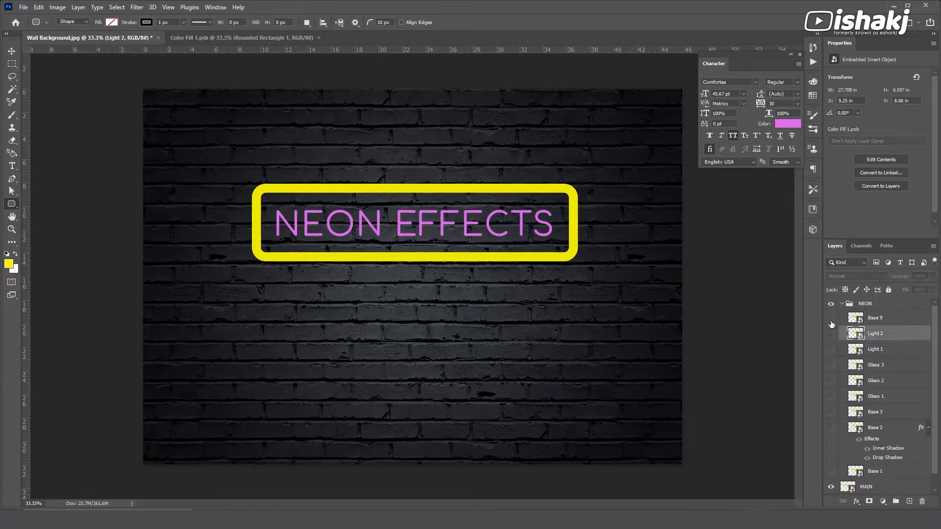
{"action": "left_click", "coordinate": [831, 318]}
{"action": "double_click", "coordinate": [876, 318]}
{"action": "key", "text": "ctrl+v"}
{"action": "double_click", "coordinate": [883, 318]}
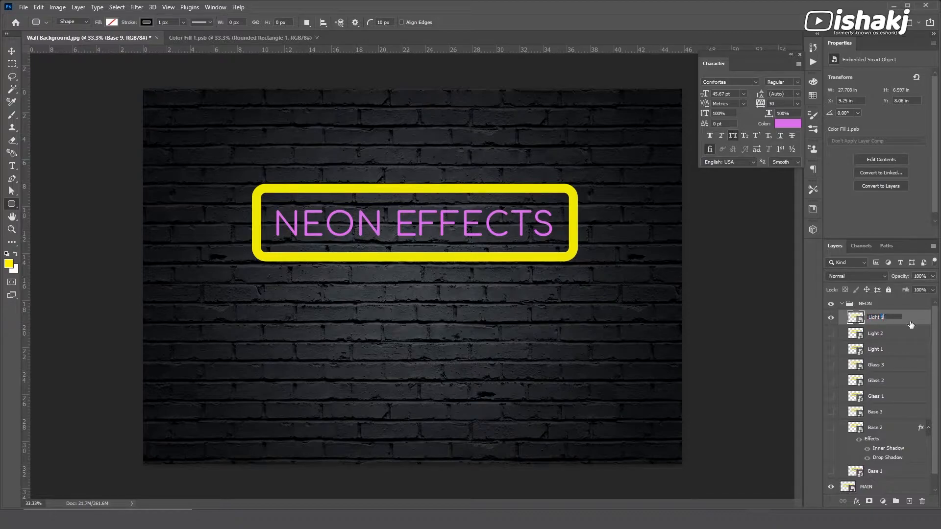
{"action": "key", "text": "Return"}
- Collapse Base 2's effects list, switch visibility from Base 2 to Base 3, and open Base 3's layer style settings
{"action": "left_click", "coordinate": [832, 428]}
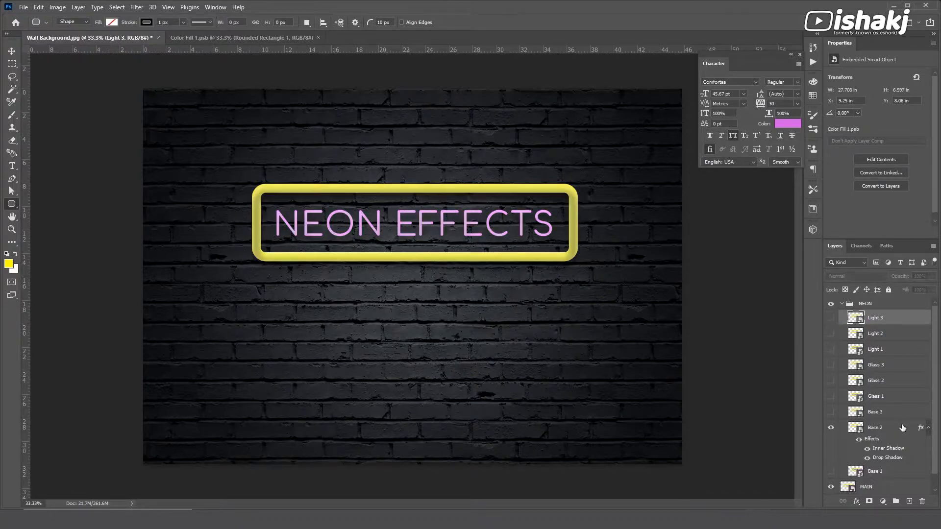
{"action": "left_click", "coordinate": [903, 428]}
{"action": "left_click", "coordinate": [929, 428]}
{"action": "left_click", "coordinate": [831, 428]}
{"action": "left_click", "coordinate": [831, 413]}
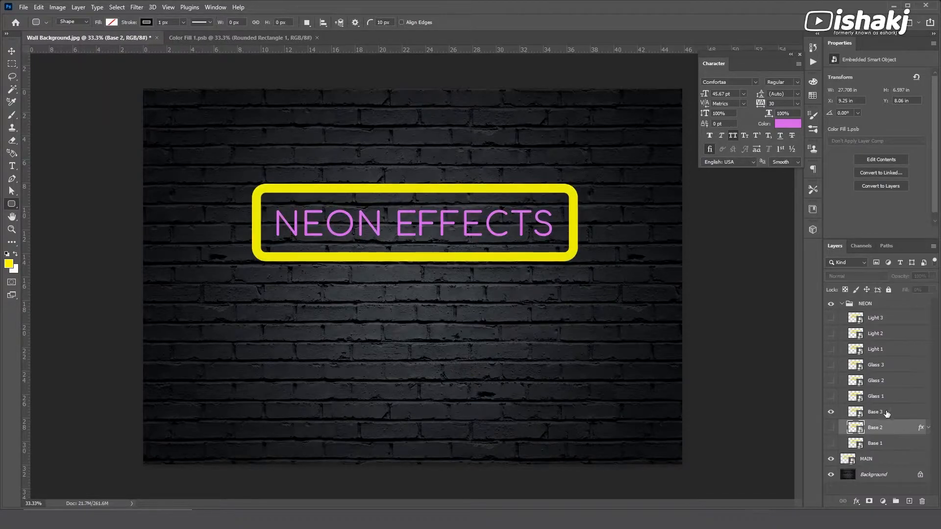
{"action": "left_click", "coordinate": [901, 415]}
{"action": "double_click", "coordinate": [890, 415]}
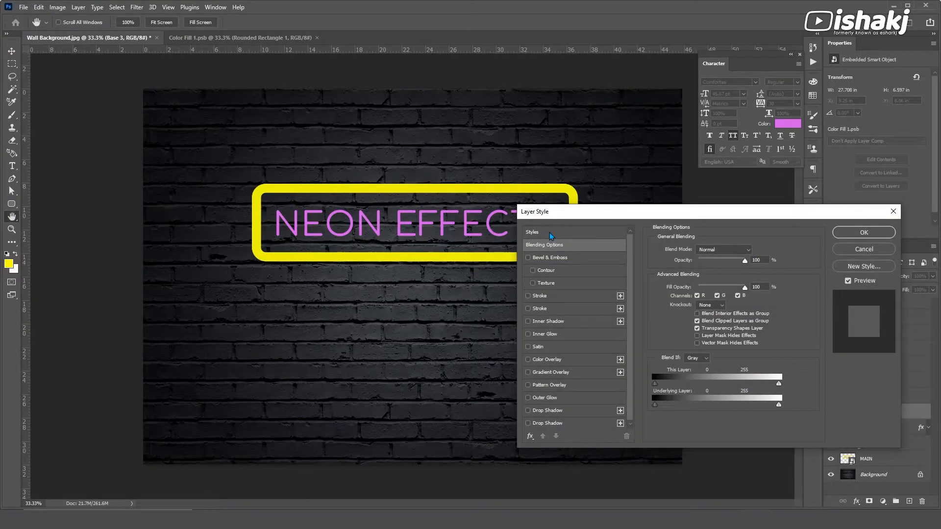
{"action": "left_click", "coordinate": [551, 233]}
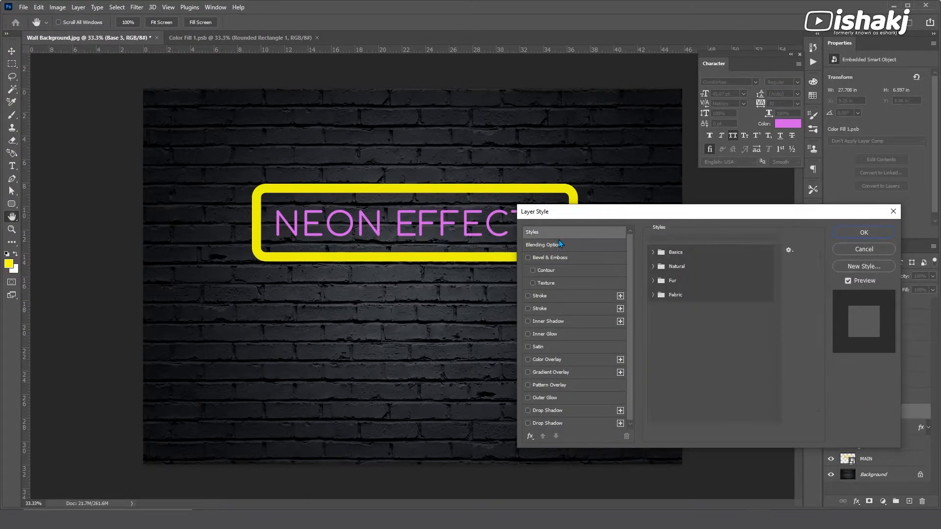
{"action": "left_click", "coordinate": [858, 267]}
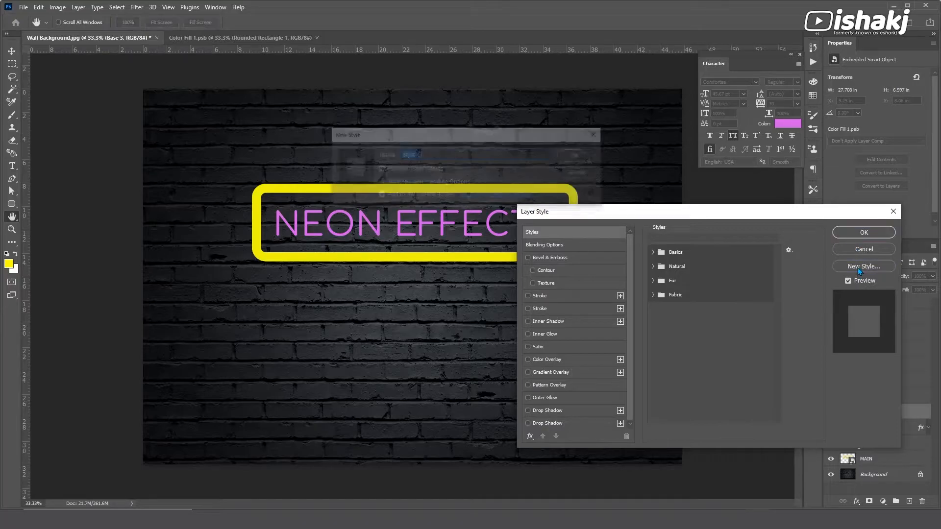
{"action": "left_click", "coordinate": [577, 174]}
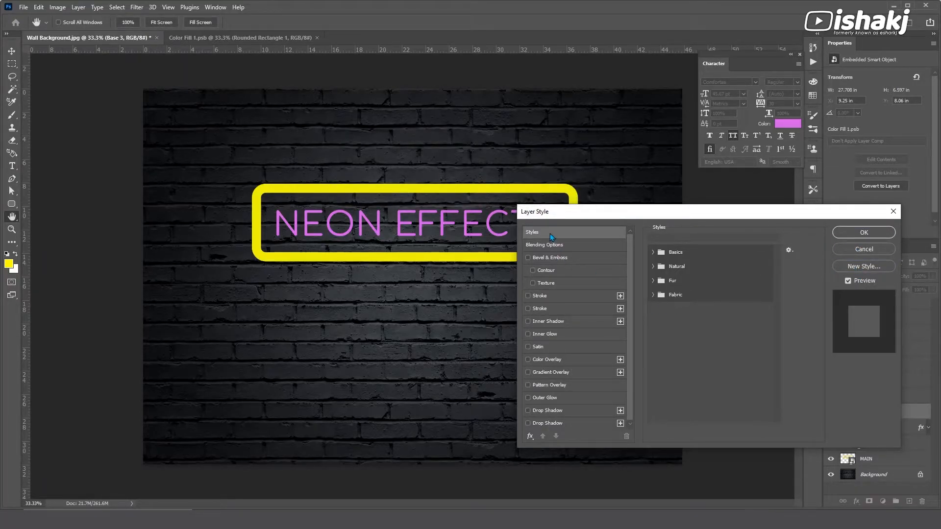
- Import the Neon Styles preset file from the Neon Effects folder into the layer style presets
{"action": "left_click", "coordinate": [789, 251]}
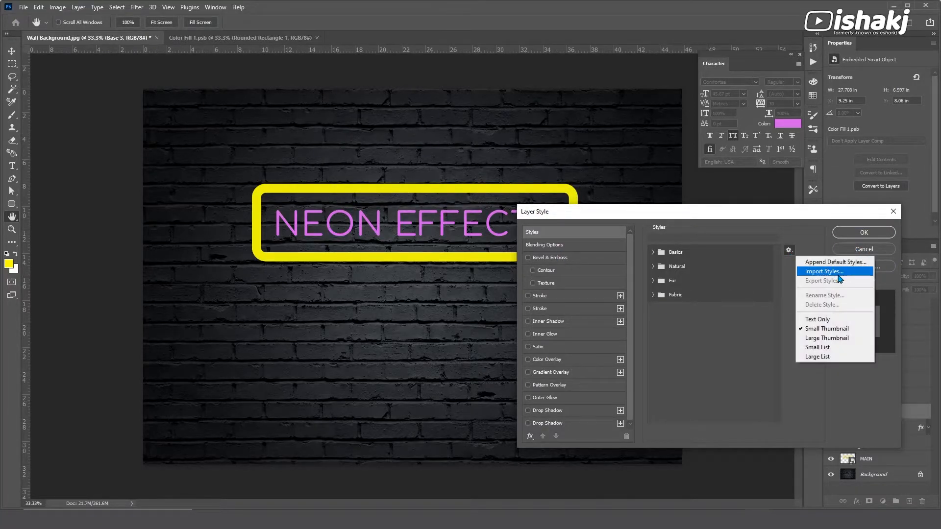
{"action": "left_click", "coordinate": [806, 270]}
{"action": "left_click", "coordinate": [239, 255]}
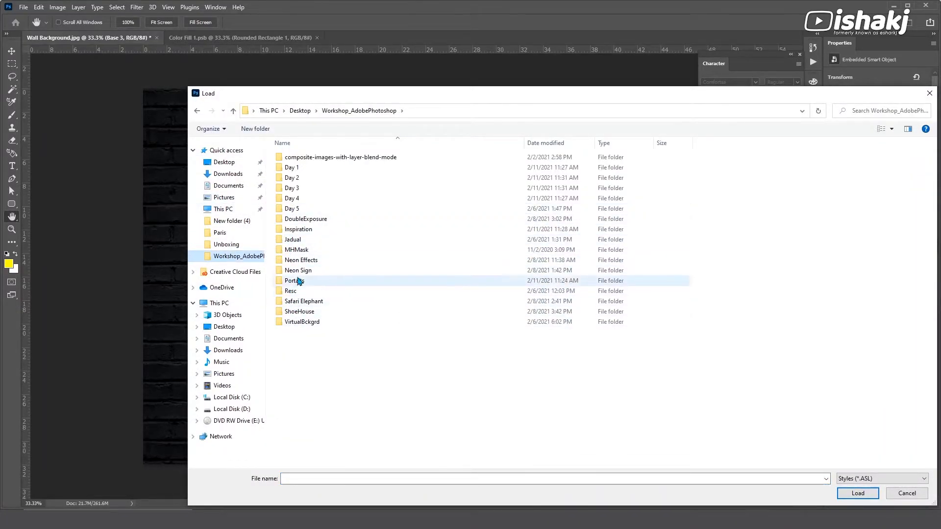
{"action": "double_click", "coordinate": [301, 260]}
{"action": "double_click", "coordinate": [304, 158]}
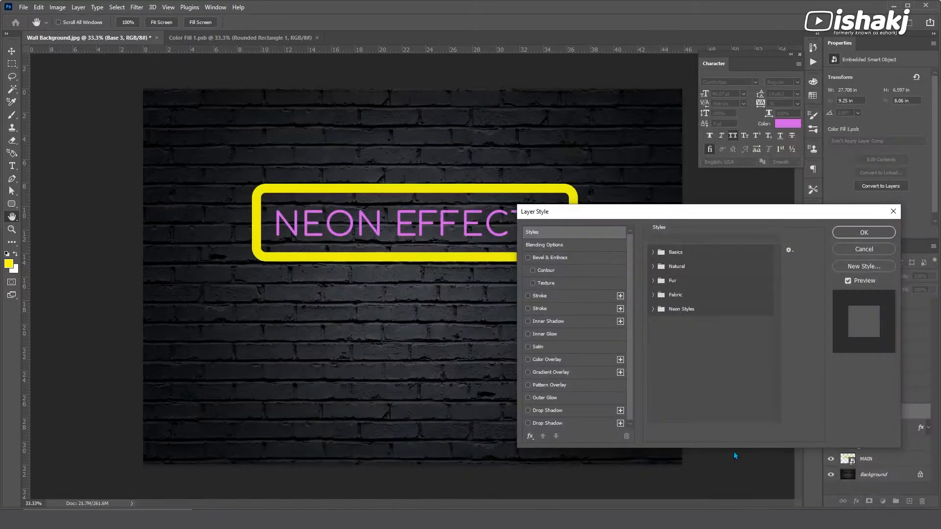
- Apply the Base 3 preset from Neon Styles to the Base 3 layer
{"action": "left_click_drag", "start_coordinate": [730, 213], "coordinate": [635, 213]}
{"action": "left_click", "coordinate": [559, 308]}
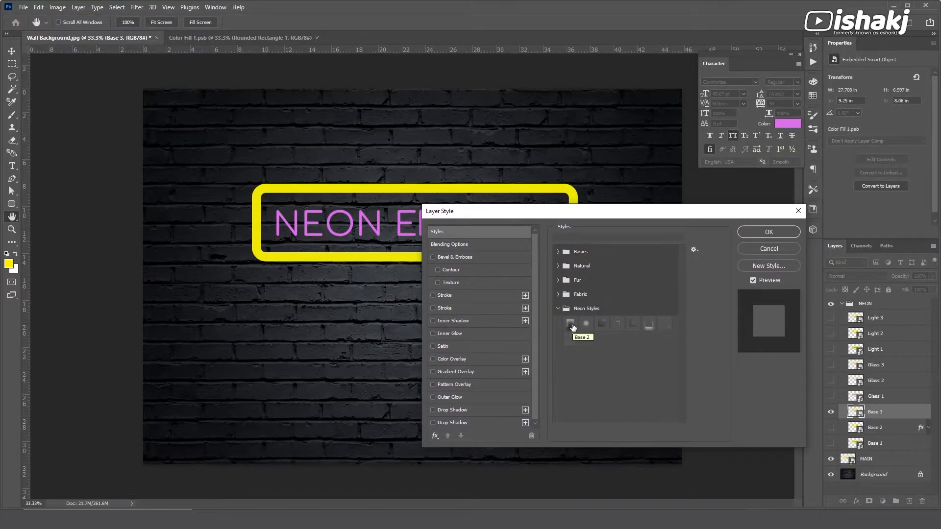
{"action": "left_click", "coordinate": [580, 325]}
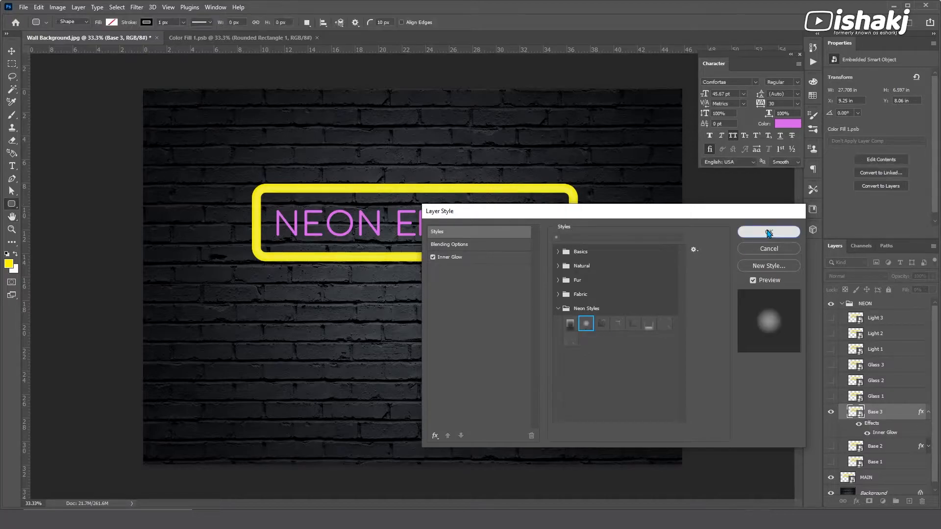
{"action": "left_click", "coordinate": [769, 232]}
- Switch visibility from Base 3 to Glass 1, select Glass 1 and collapse Base 3's effects list
{"action": "left_click", "coordinate": [830, 413]}
{"action": "left_click", "coordinate": [830, 396]}
{"action": "left_click", "coordinate": [906, 400]}
{"action": "left_click", "coordinate": [929, 413]}
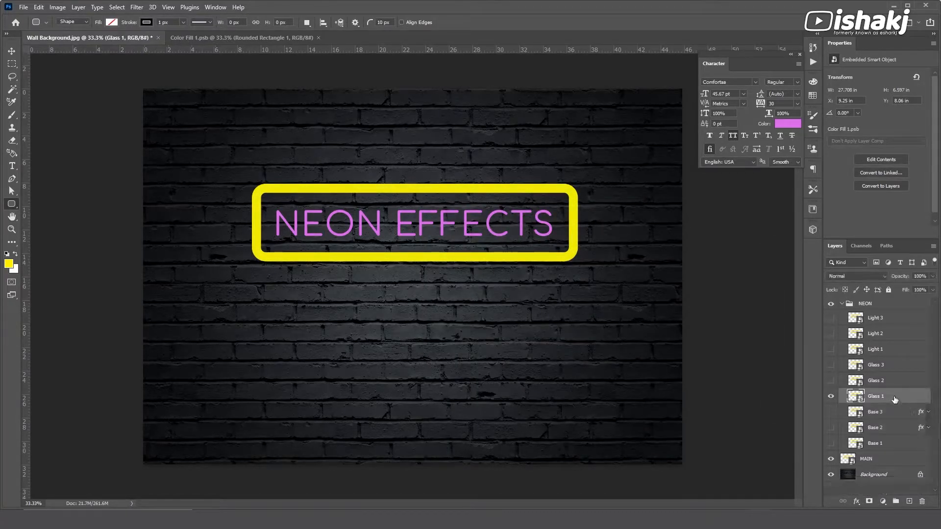
{"action": "double_click", "coordinate": [895, 399]}
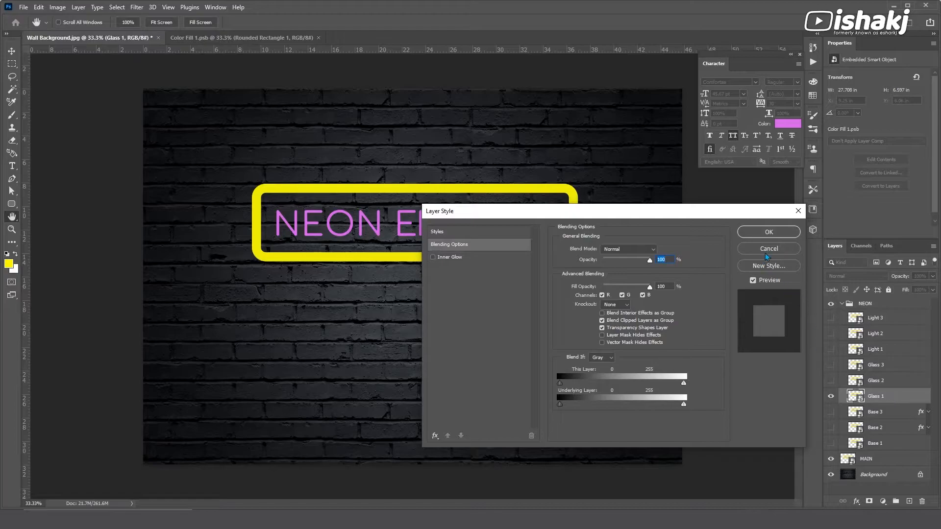
{"action": "left_click", "coordinate": [768, 250]}
{"action": "left_click", "coordinate": [831, 396]}
{"action": "left_click", "coordinate": [831, 411]}
{"action": "double_click", "coordinate": [892, 413]}
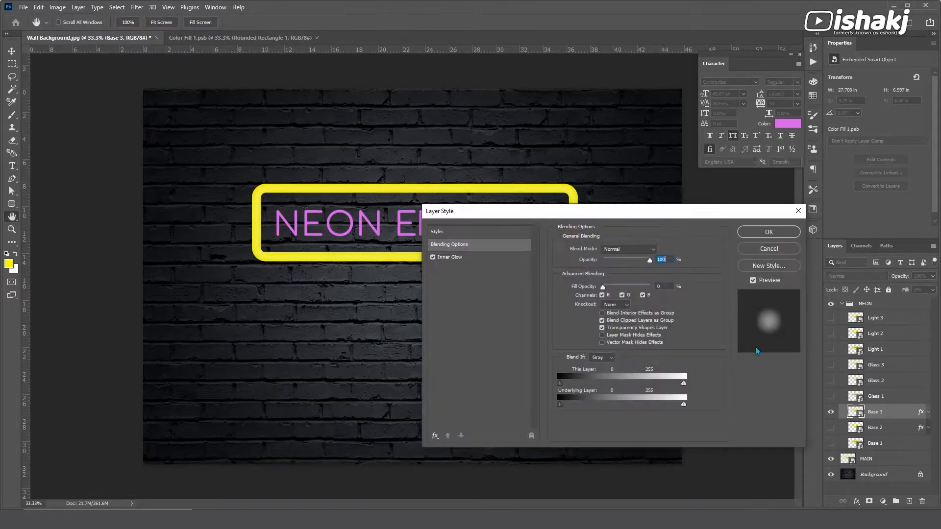
{"action": "left_click", "coordinate": [444, 232]}
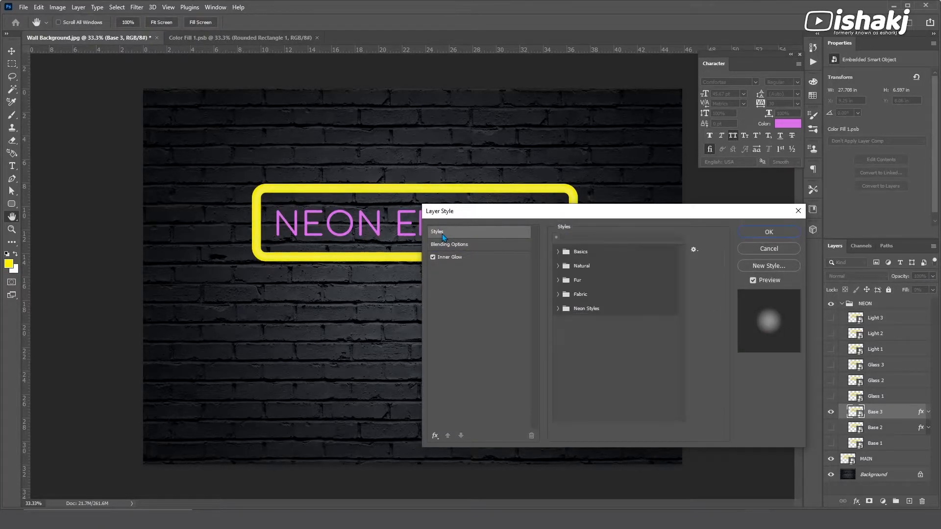
{"action": "left_click", "coordinate": [559, 309]}
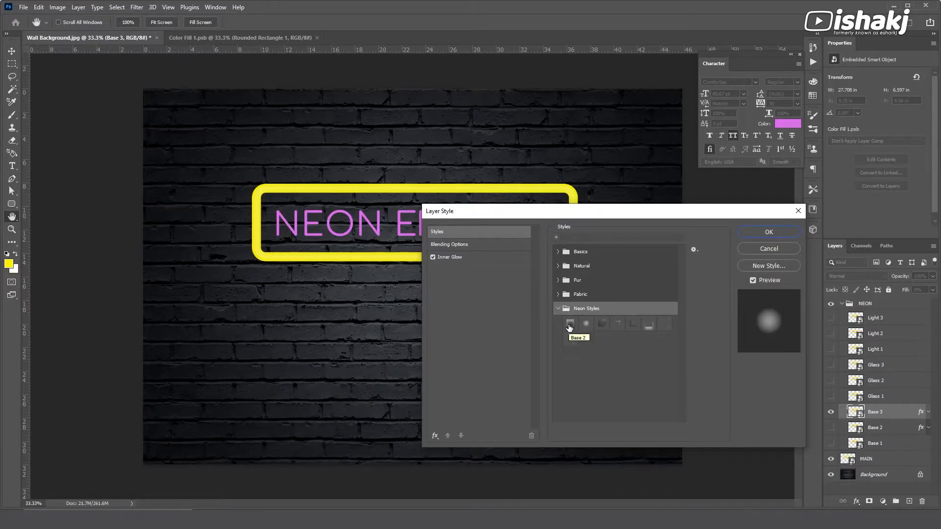
{"action": "left_click", "coordinate": [758, 249]}
- Show the Glass 1 layer in place of Base 3 and apply the Glass 1 preset from Neon Styles to it
{"action": "left_click", "coordinate": [831, 396]}
{"action": "double_click", "coordinate": [897, 396]}
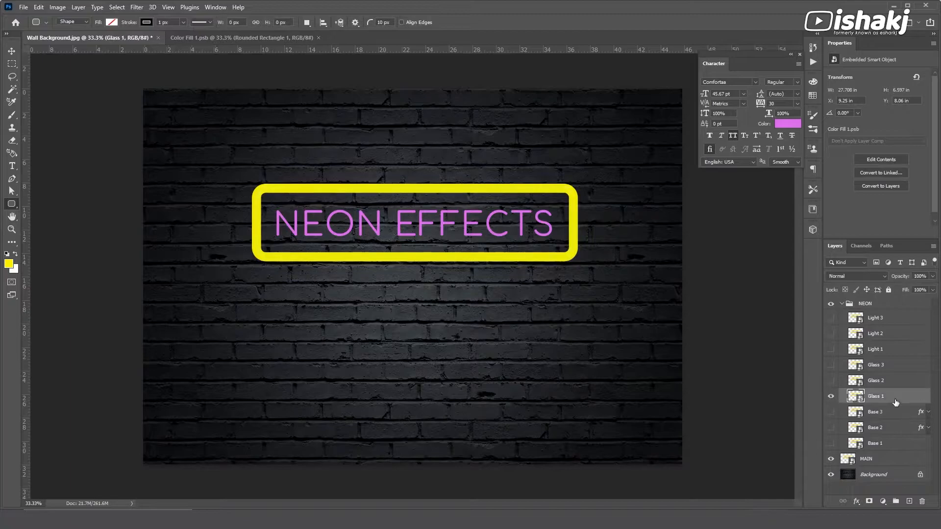
{"action": "left_click", "coordinate": [469, 235]}
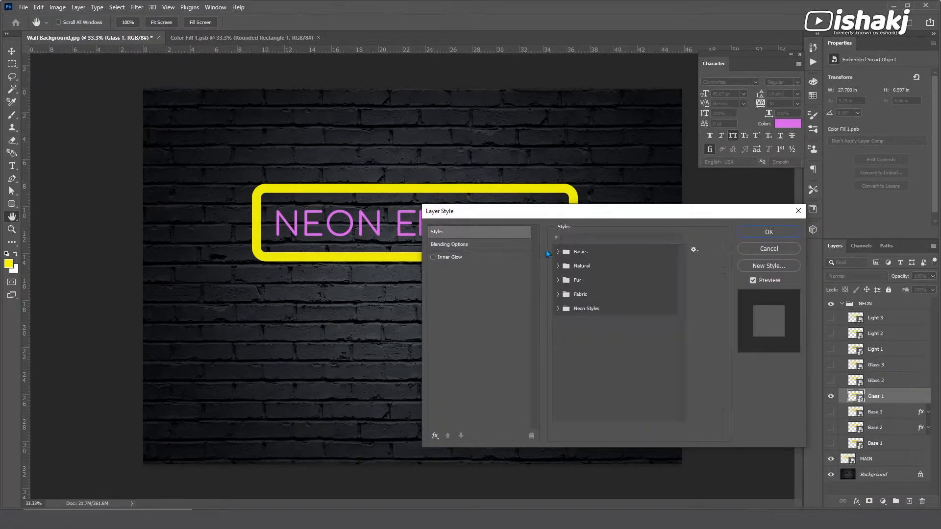
{"action": "left_click", "coordinate": [557, 309]}
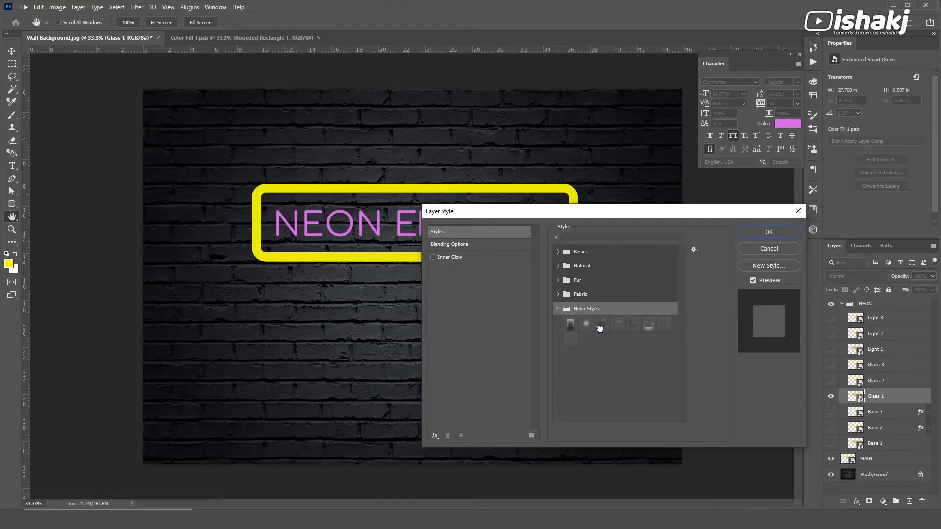
{"action": "left_click", "coordinate": [599, 328]}
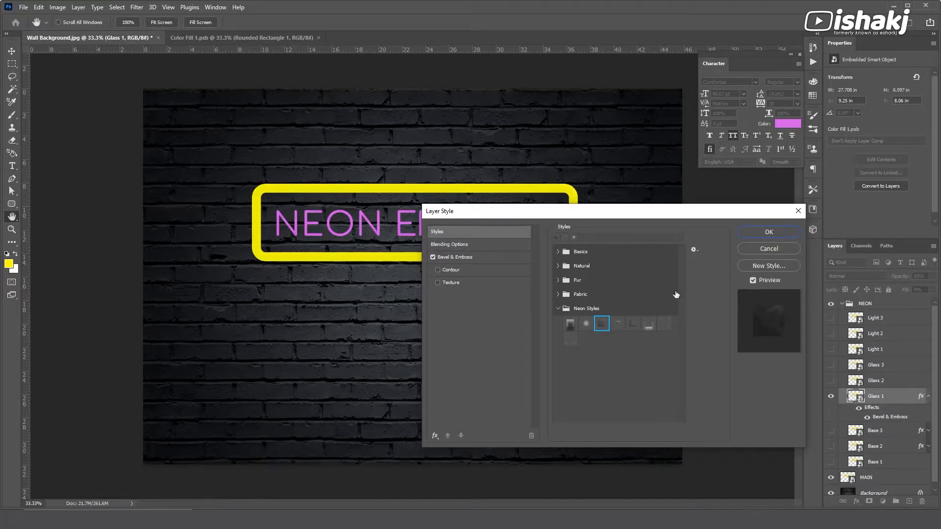
- Display the style presets as Text Only and accept the Glass 1 layer style
{"action": "left_click", "coordinate": [694, 249]}
{"action": "left_click", "coordinate": [723, 319]}
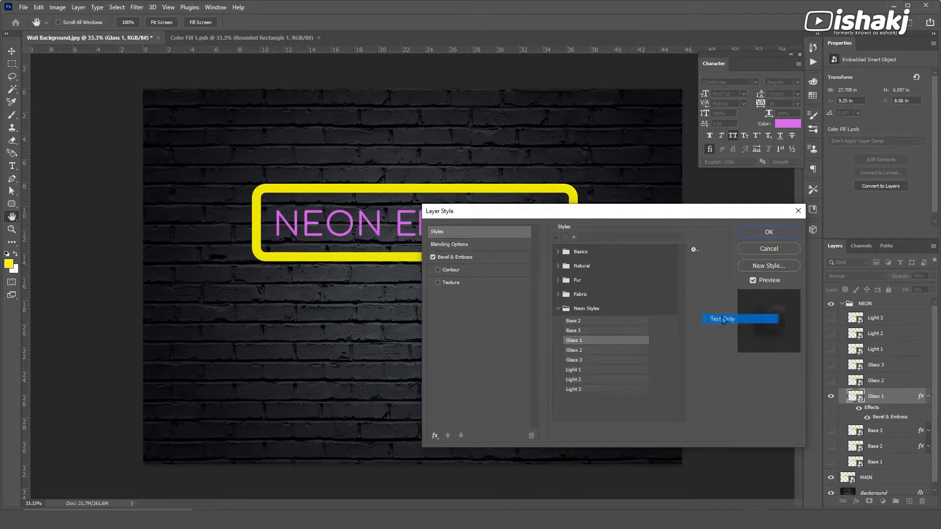
{"action": "left_click", "coordinate": [769, 233]}
- Switch visibility from Glass 1 to Glass 2 and apply the Glass 2 preset from Neon Styles to the Glass 2 layer
{"action": "left_click", "coordinate": [831, 396]}
{"action": "left_click", "coordinate": [831, 381]}
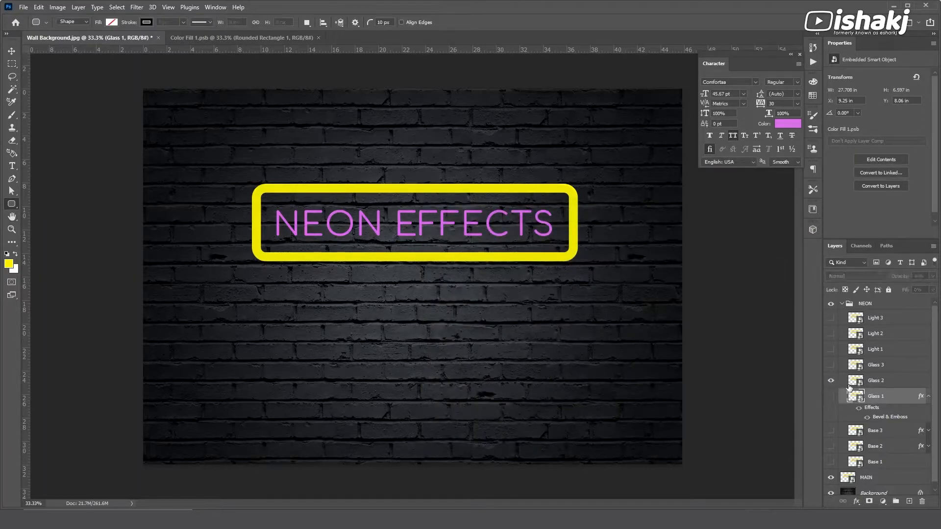
{"action": "left_click", "coordinate": [877, 381]}
{"action": "left_click", "coordinate": [928, 396]}
{"action": "double_click", "coordinate": [888, 382]}
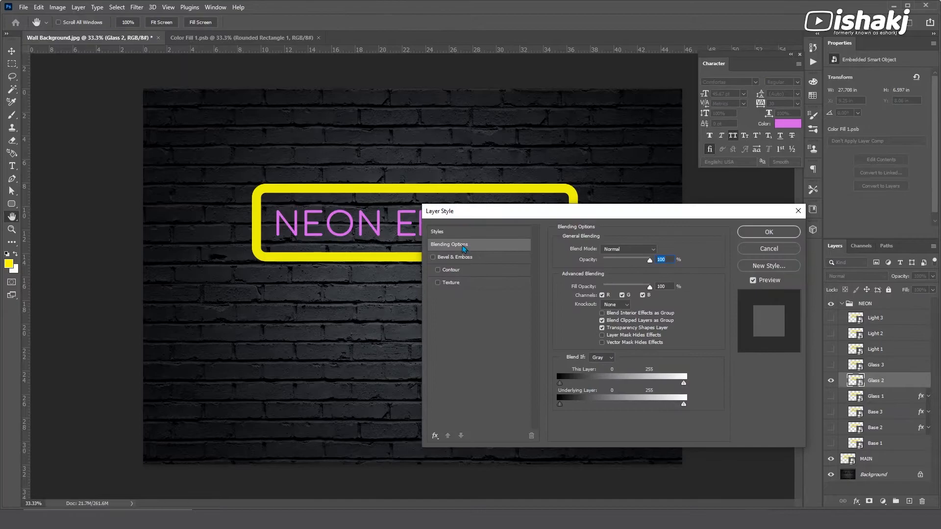
{"action": "left_click", "coordinate": [441, 232]}
{"action": "left_click", "coordinate": [558, 309]}
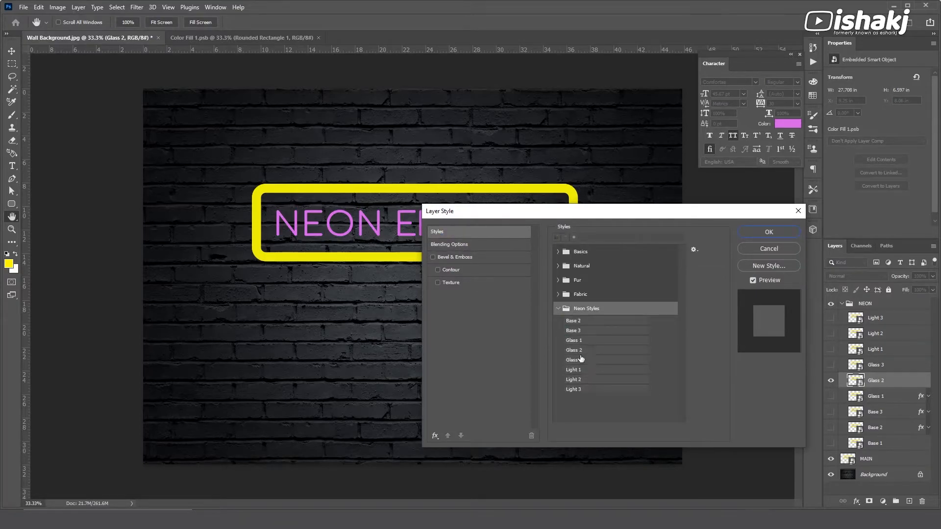
{"action": "left_click", "coordinate": [583, 351]}
{"action": "left_click", "coordinate": [769, 232]}
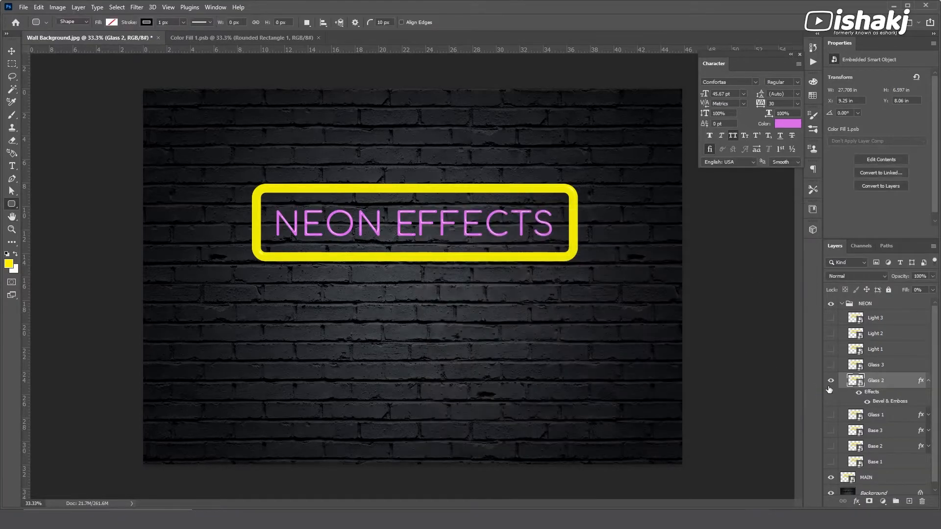
- Show Glass 3 instead of Glass 2 and apply the Glass 3 preset from Neon Styles to it, keeping the effects lists collapsed
{"action": "left_click", "coordinate": [830, 367]}
{"action": "left_click", "coordinate": [876, 365]}
{"action": "left_click", "coordinate": [928, 381]}
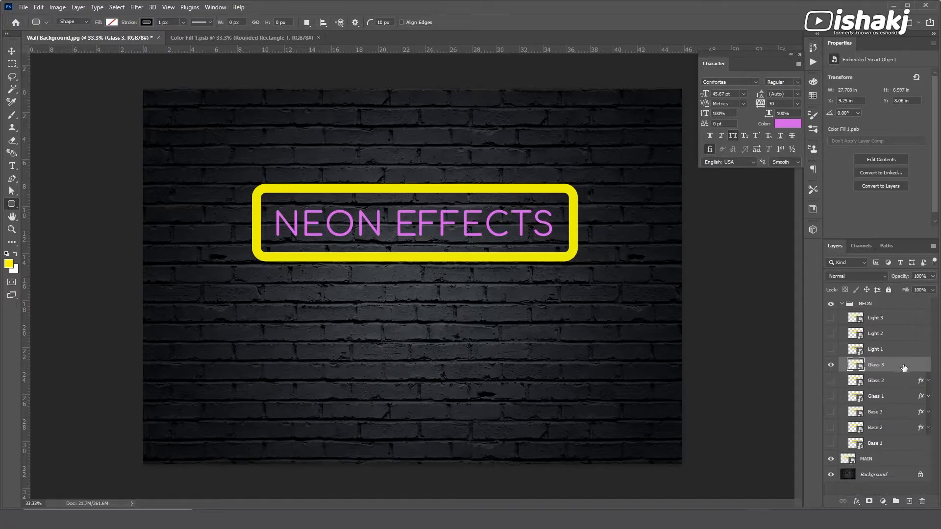
{"action": "double_click", "coordinate": [904, 367]}
{"action": "left_click", "coordinate": [437, 233]}
{"action": "left_click", "coordinate": [559, 310]}
{"action": "left_click", "coordinate": [581, 362]}
{"action": "left_click", "coordinate": [769, 232]}
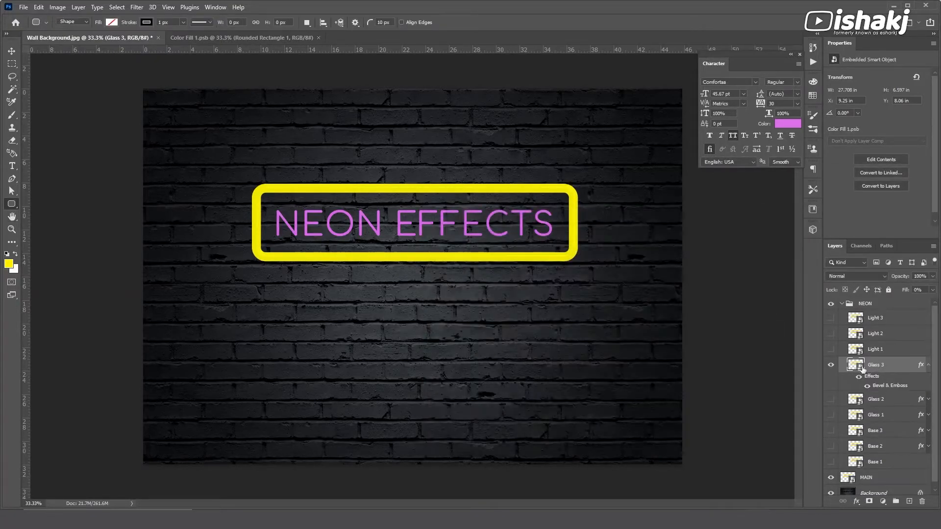
{"action": "left_click", "coordinate": [928, 365]}
- Switch visibility from Glass 3 to Light 1 and apply the Light 1 preset from Neon Styles to the Light 1 layer
{"action": "left_click", "coordinate": [831, 366]}
{"action": "left_click", "coordinate": [831, 349]}
{"action": "left_click", "coordinate": [906, 350]}
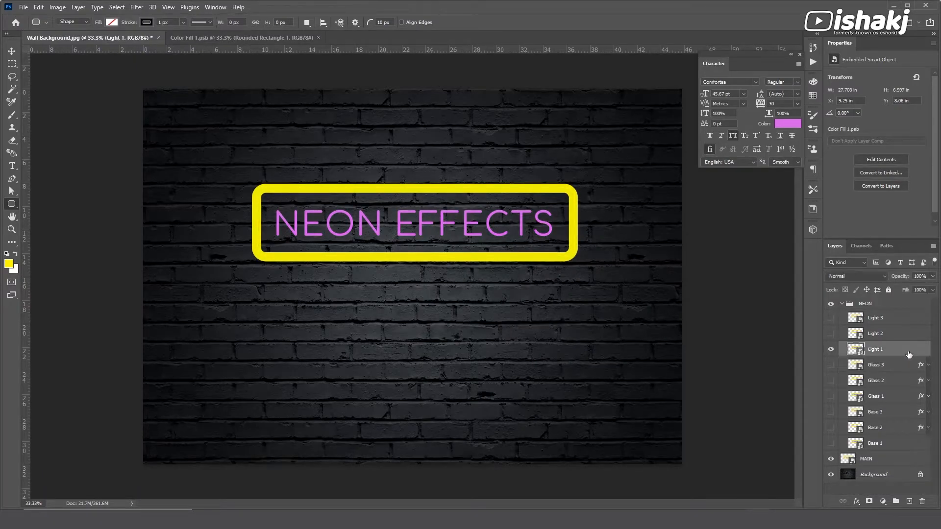
{"action": "double_click", "coordinate": [909, 353]}
{"action": "left_click", "coordinate": [438, 232]}
{"action": "left_click", "coordinate": [558, 308]}
{"action": "left_click", "coordinate": [581, 370]}
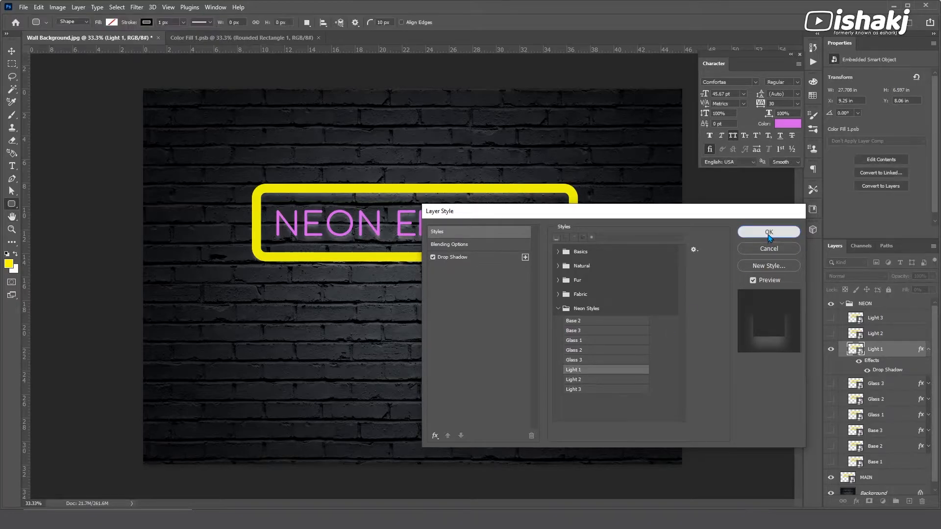
{"action": "left_click", "coordinate": [769, 232]}
{"action": "left_click", "coordinate": [928, 349]}
- Show Light 2 instead of Light 1 and apply the Light 2 preset from Neon Styles to it
{"action": "left_click", "coordinate": [831, 349]}
{"action": "left_click", "coordinate": [830, 333]}
{"action": "left_click", "coordinate": [876, 334]}
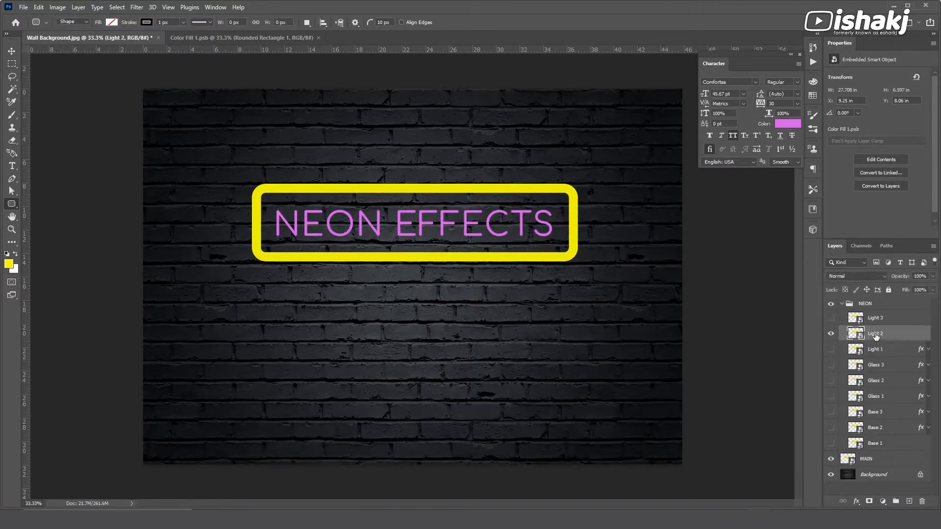
{"action": "double_click", "coordinate": [907, 337]}
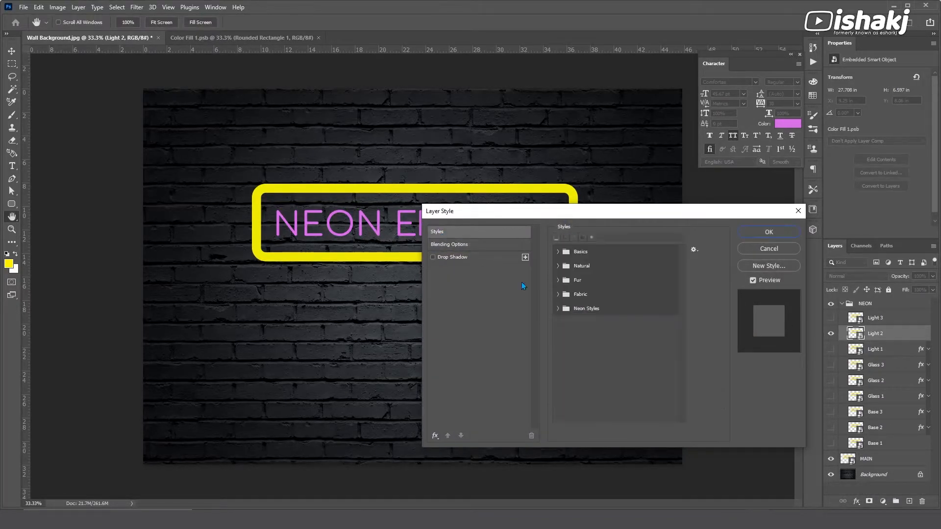
{"action": "left_click", "coordinate": [558, 309]}
{"action": "left_click", "coordinate": [575, 380]}
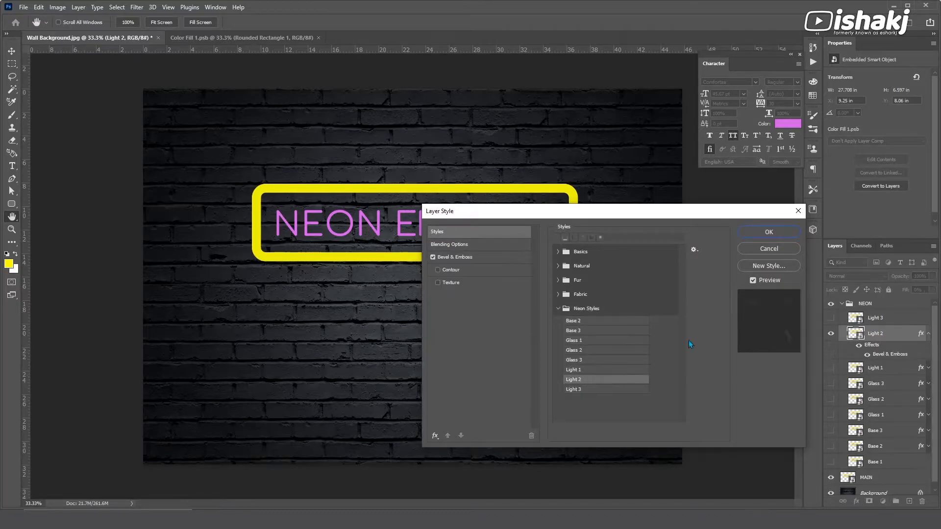
{"action": "left_click", "coordinate": [769, 232]}
- Show Light 3 instead of Light 2 and apply the Light 3 preset from Neon Styles to it, collapsing both effects lists
{"action": "left_click", "coordinate": [830, 319]}
{"action": "left_click", "coordinate": [898, 321]}
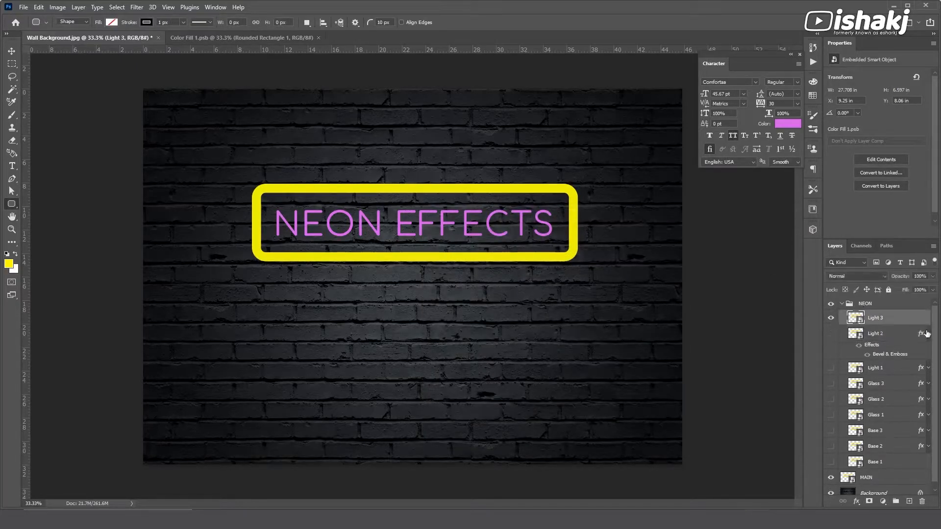
{"action": "left_click", "coordinate": [928, 333]}
{"action": "double_click", "coordinate": [900, 322]}
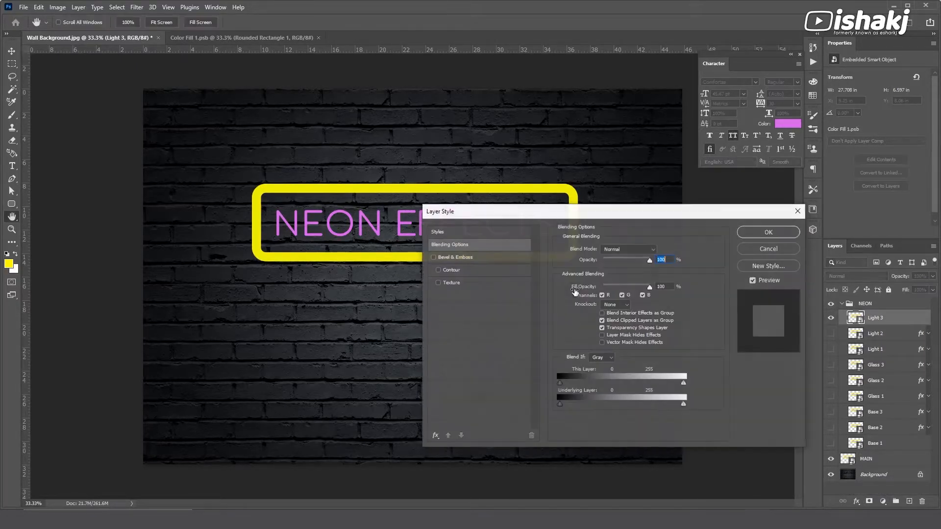
{"action": "left_click", "coordinate": [438, 233]}
{"action": "left_click", "coordinate": [558, 309]}
{"action": "left_click", "coordinate": [574, 390]}
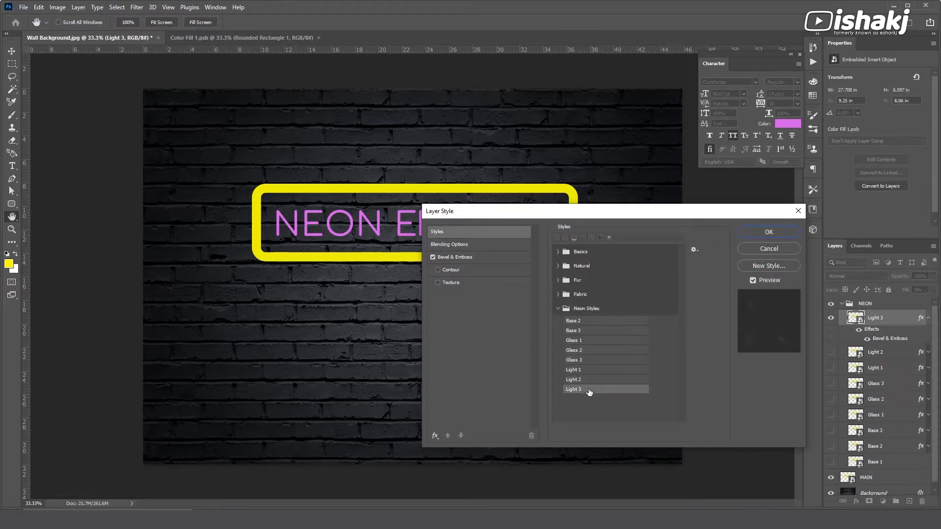
{"action": "left_click", "coordinate": [769, 232]}
{"action": "left_click", "coordinate": [928, 318]}
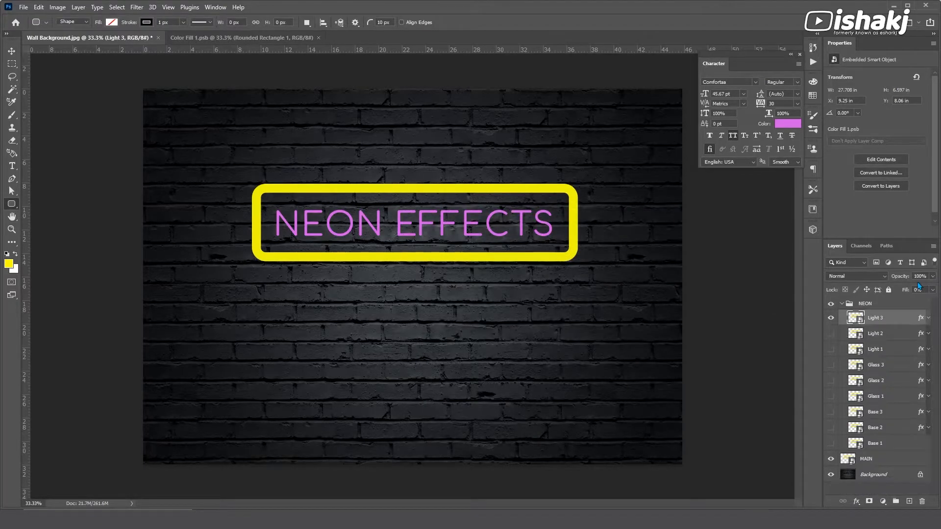
- Show all the hidden layers from Light 2 down to Base 2 and inspect the combined sign up close
{"action": "left_click_drag", "start_coordinate": [831, 333], "coordinate": [831, 427]}
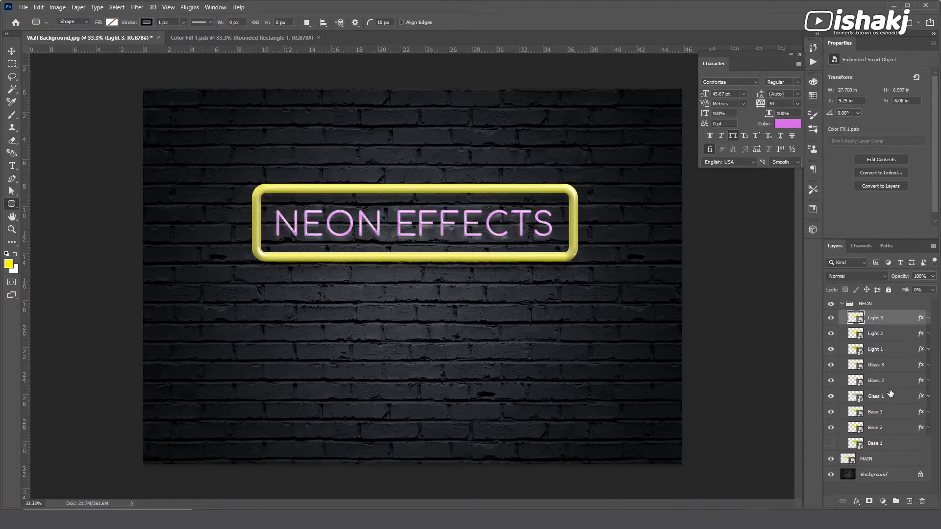
{"action": "key", "text": "ctrl+plus"}
{"action": "scroll", "coordinate": [649, 343], "scroll_direction": "up", "scroll_amount": 3}
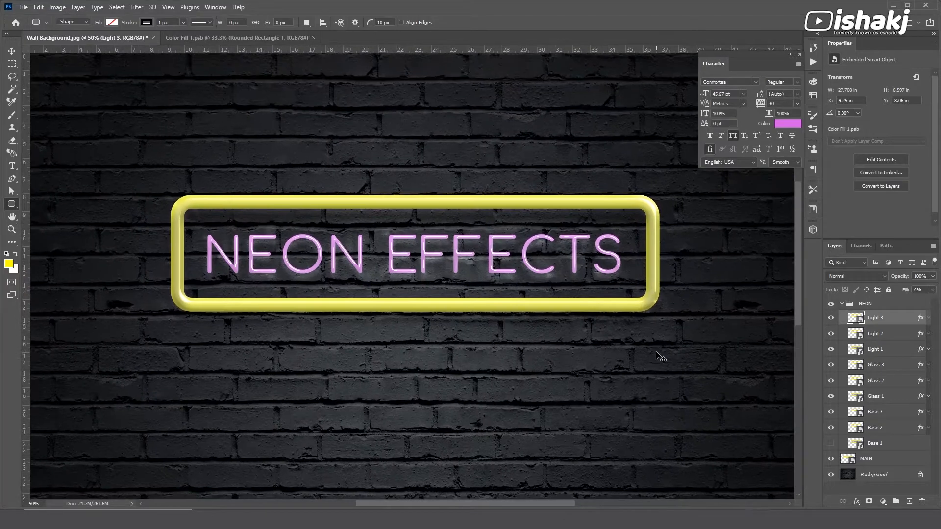
{"action": "key", "text": "v"}
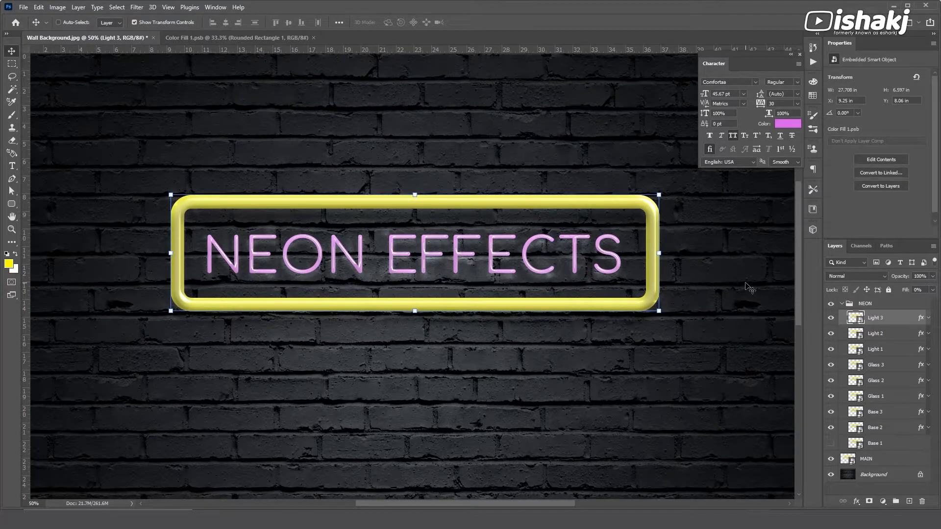
{"action": "left_click_drag", "start_coordinate": [745, 318], "coordinate": [752, 319]}
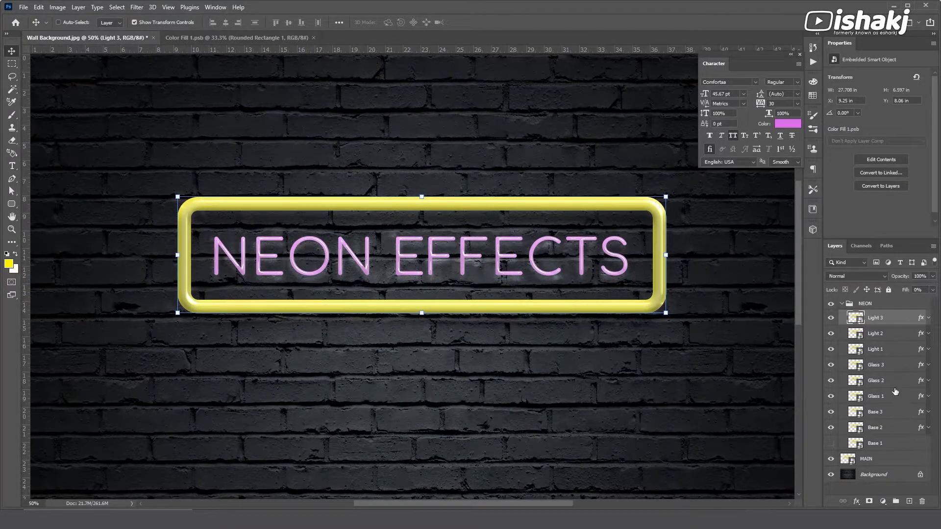
- Collapse the NEON group, duplicate the MAIN layer and hide the original MAIN
{"action": "left_click", "coordinate": [842, 304]}
{"action": "left_click", "coordinate": [848, 317]}
{"action": "key", "text": "ctrl+j"}
{"action": "left_click", "coordinate": [832, 336]}
- Apply a Gaussian Blur with a 20-pixel radius to the MAIN copy layer
{"action": "left_click", "coordinate": [137, 7]}
{"action": "mouse_move", "coordinate": [157, 133]}
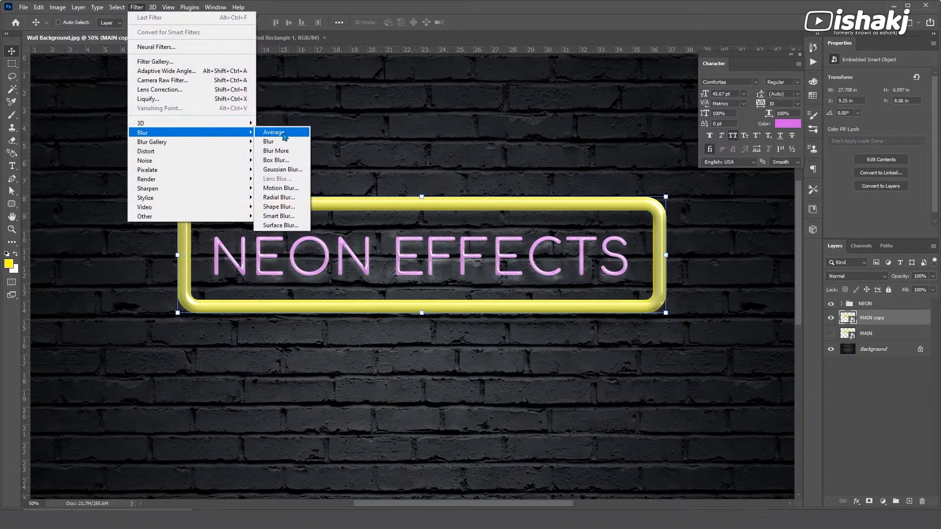
{"action": "left_click", "coordinate": [282, 169]}
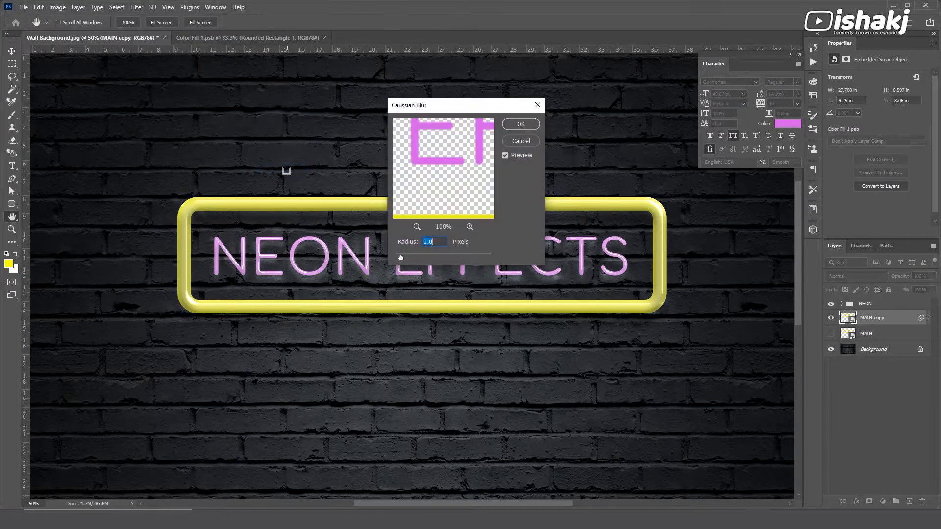
{"action": "double_click", "coordinate": [435, 242]}
{"action": "type", "text": "20"}
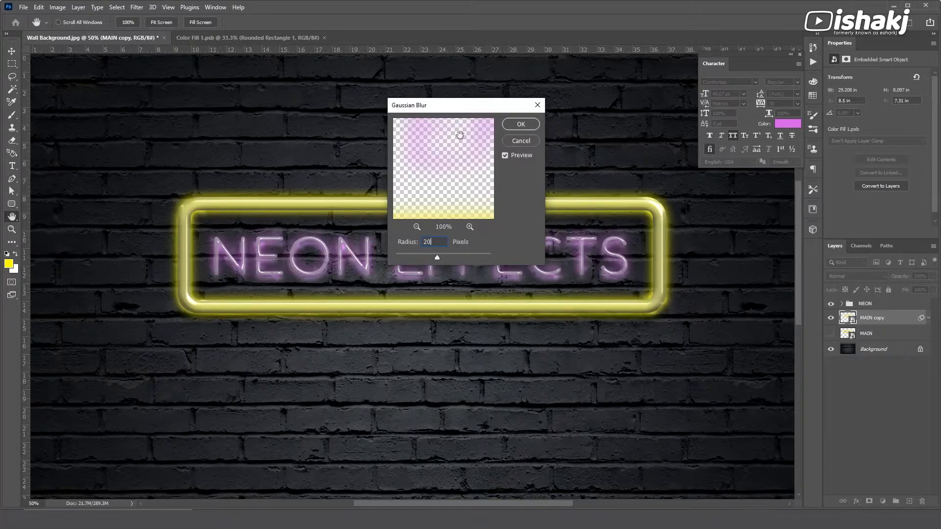
{"action": "left_click", "coordinate": [519, 124]}
- Duplicate the blurred MAIN copy layer five times
{"action": "key", "text": "ctrl+j"}
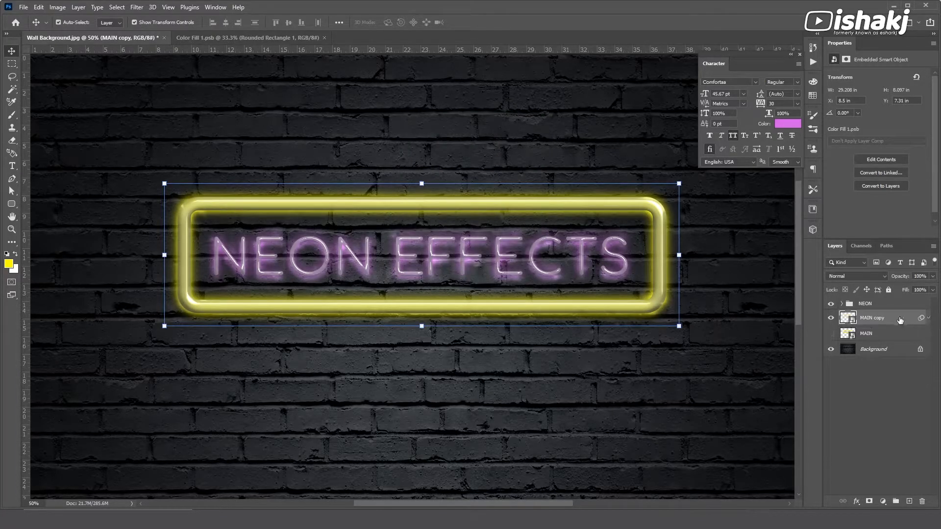
{"action": "key", "text": "ctrl+j"}
{"action": "key", "text": "ctrl+j"}
{"action": "key", "text": "ctrl+j"}
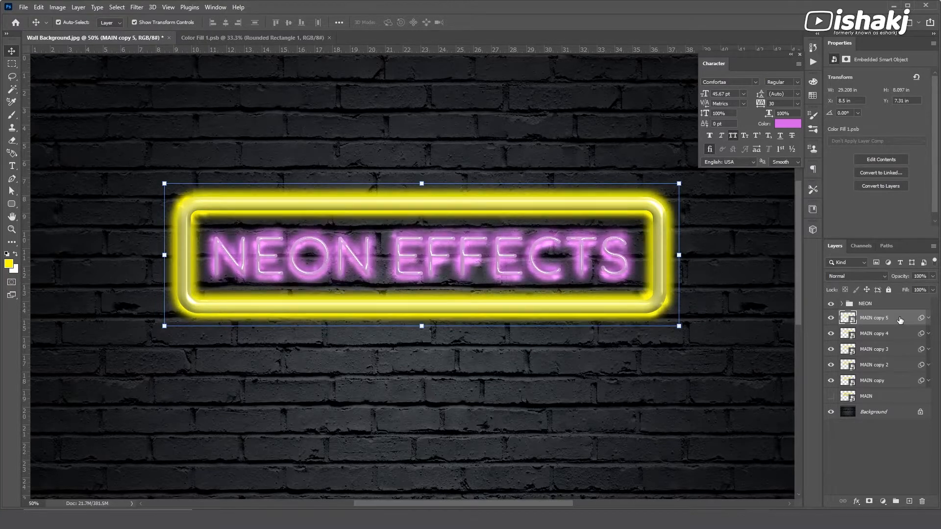
{"action": "key", "text": "ctrl+j"}
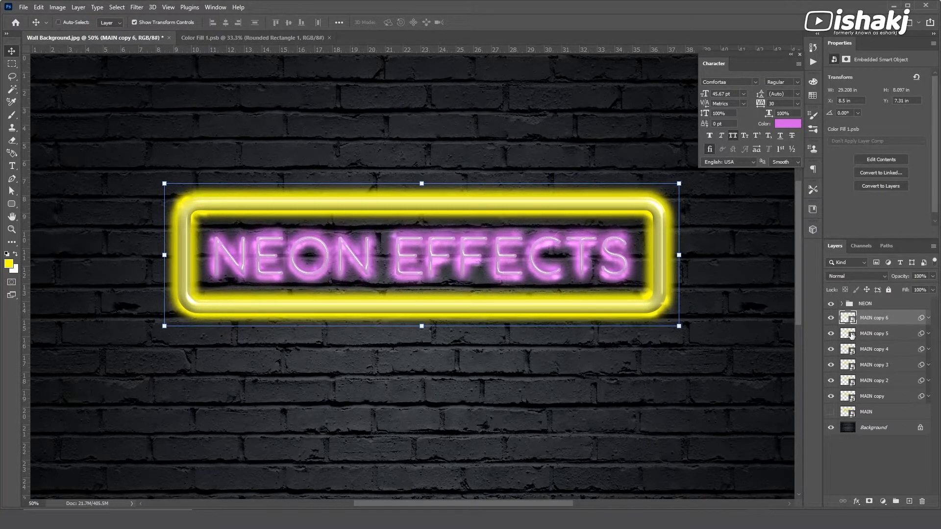
- Group all six blurred MAIN copies and name the group GLOW
{"action": "left_click", "coordinate": [864, 401]}
{"action": "left_click", "coordinate": [866, 319], "text": "shift"}
{"action": "left_click_drag", "start_coordinate": [882, 381], "coordinate": [896, 500]}
{"action": "double_click", "coordinate": [867, 318]}
{"action": "type", "text": "GLOW"}
{"action": "key", "text": "Return"}
- Expand the GLOW group, hide MAIN copies 2 to 6 and set the MAIN copy layer's blend mode to Color
{"action": "left_click", "coordinate": [842, 317]}
{"action": "left_click_drag", "start_coordinate": [831, 332], "coordinate": [832, 393]}
{"action": "left_click", "coordinate": [901, 410]}
{"action": "left_click", "coordinate": [857, 275]}
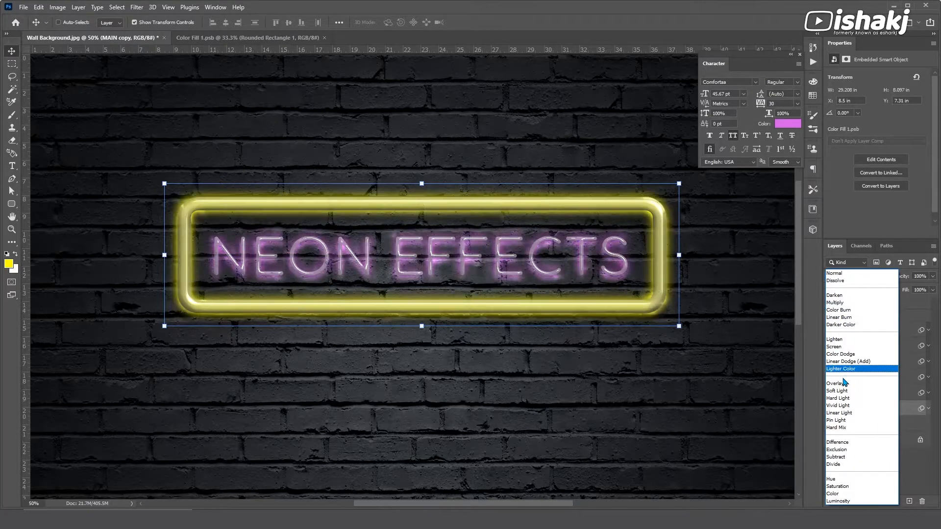
{"action": "left_click", "coordinate": [840, 494]}
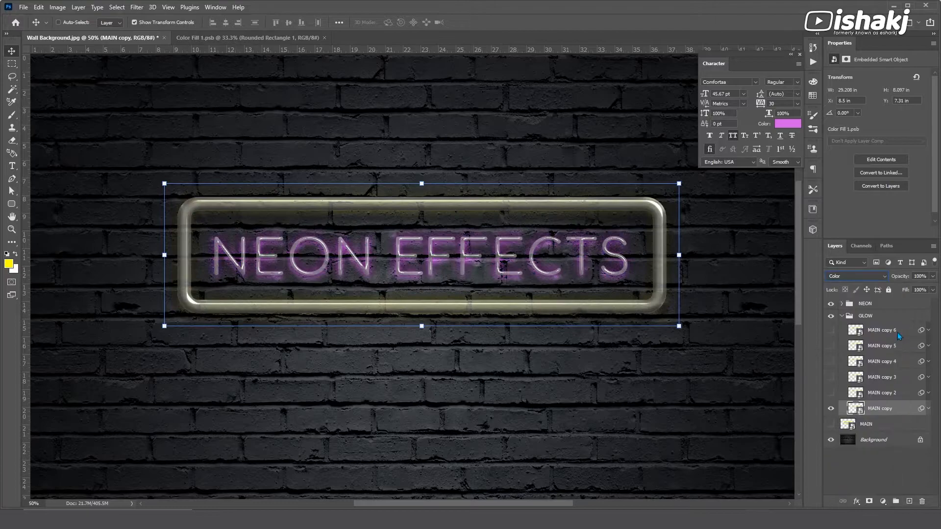
{"action": "left_click", "coordinate": [919, 276]}
{"action": "left_click", "coordinate": [832, 409]}
{"action": "left_click", "coordinate": [831, 409]}
- Show MAIN copy 2 and set its Gaussian Blur radius to 120 pixels
{"action": "left_click", "coordinate": [831, 393]}
{"action": "left_click", "coordinate": [894, 394]}
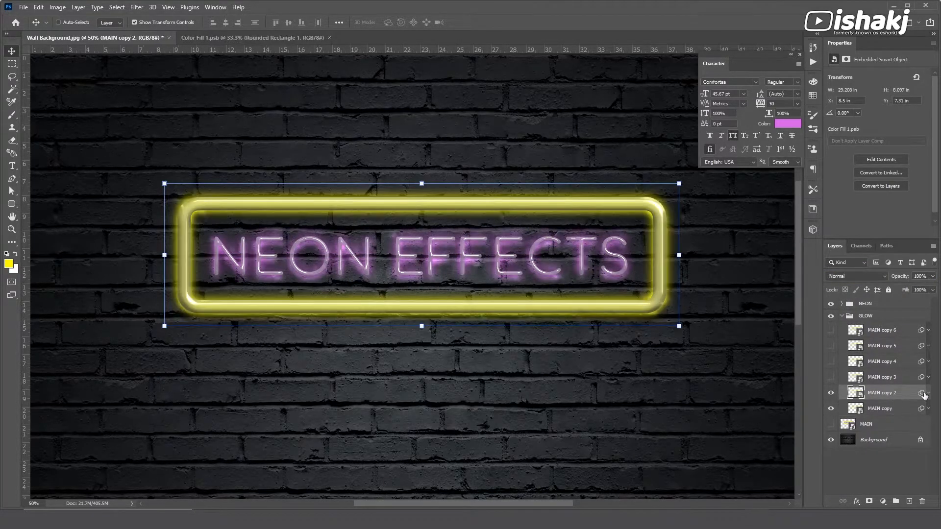
{"action": "key", "text": "ctrl+alt+f"}
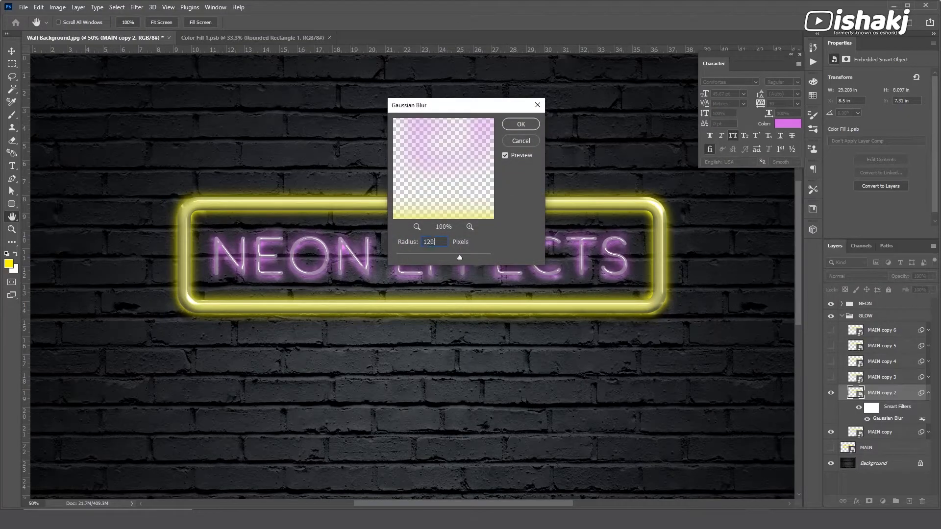
{"action": "key", "text": "Return"}
{"action": "key", "text": "v"}
- Set MAIN copy 2's blend mode to Screen and its opacity to 50%, and collapse its smart filters
{"action": "left_click", "coordinate": [862, 276]}
{"action": "left_click", "coordinate": [862, 348]}
{"action": "type", "text": "50"}
{"action": "key", "text": "Return"}
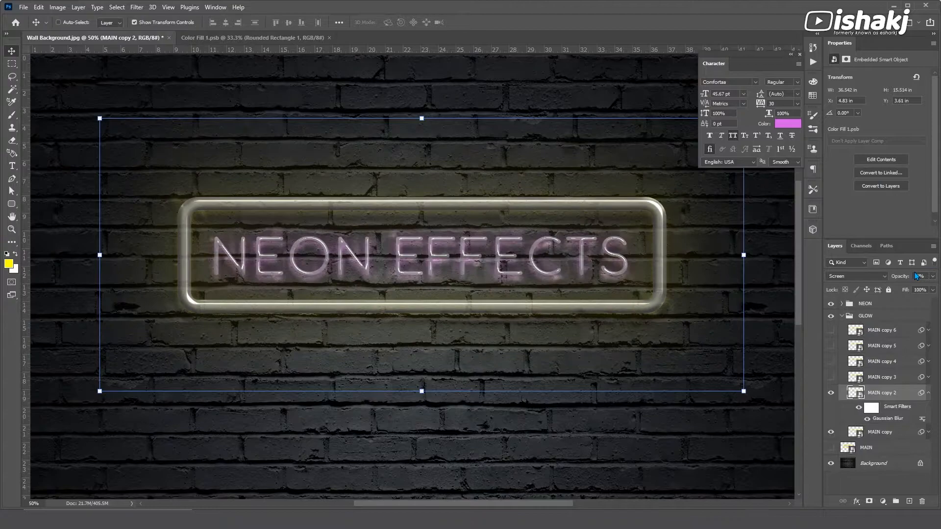
{"action": "left_click", "coordinate": [929, 394]}
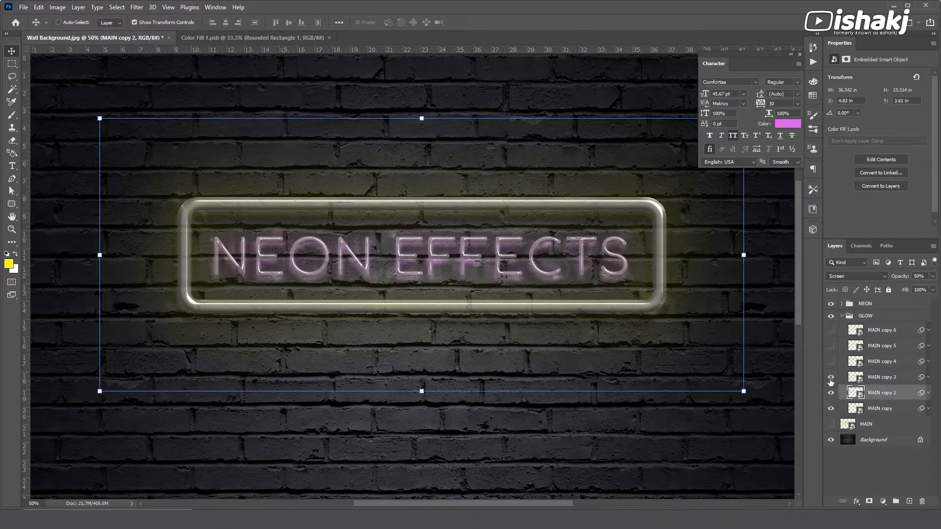
- Show MAIN copy 3 and set its Gaussian Blur radius to 90 pixels
{"action": "left_click", "coordinate": [831, 377]}
{"action": "left_click", "coordinate": [855, 377]}
{"action": "double_click", "coordinate": [907, 382]}
{"action": "left_click", "coordinate": [769, 249]}
{"action": "left_click", "coordinate": [928, 378]}
{"action": "double_click", "coordinate": [887, 404]}
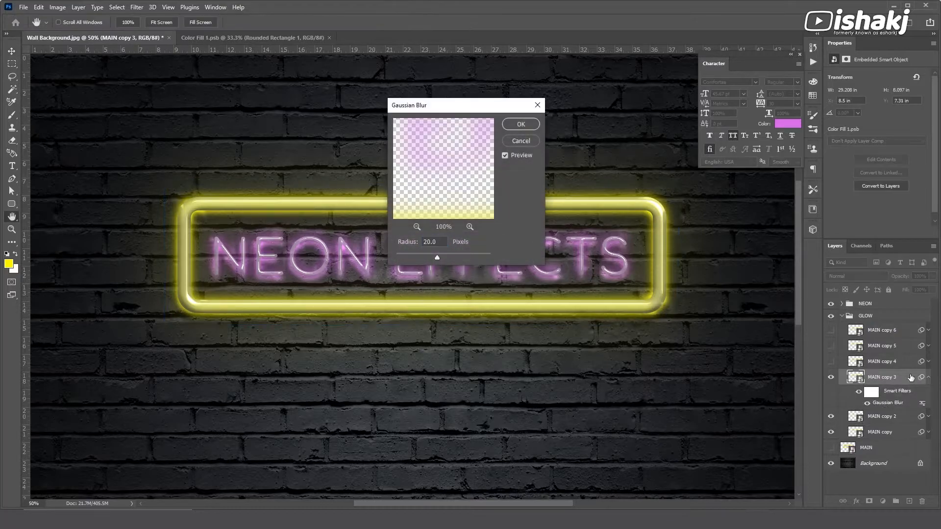
{"action": "left_click_drag", "start_coordinate": [435, 242], "coordinate": [365, 239]}
{"action": "type", "text": "80"}
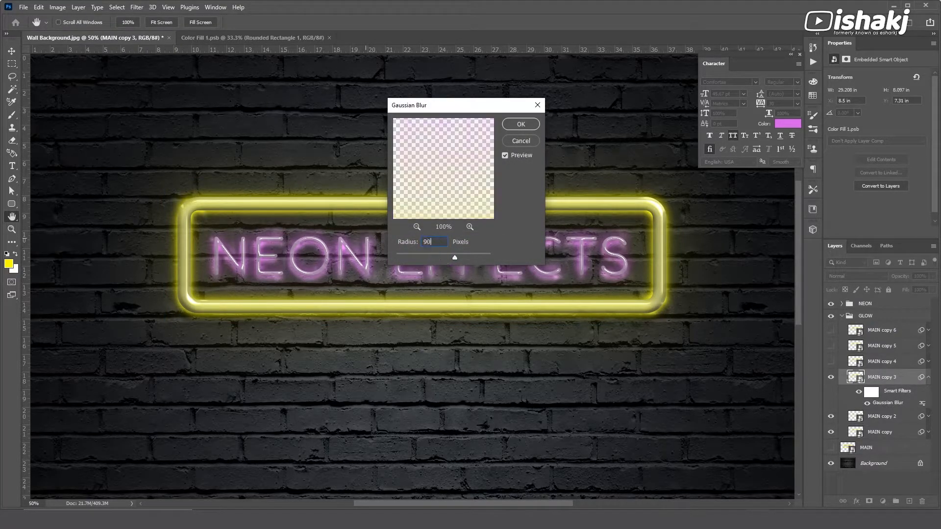
{"action": "left_click", "coordinate": [507, 126]}
- Set MAIN copy 3's blend mode to Lighten and its opacity to 50%, and collapse its smart filters
{"action": "left_click", "coordinate": [856, 276]}
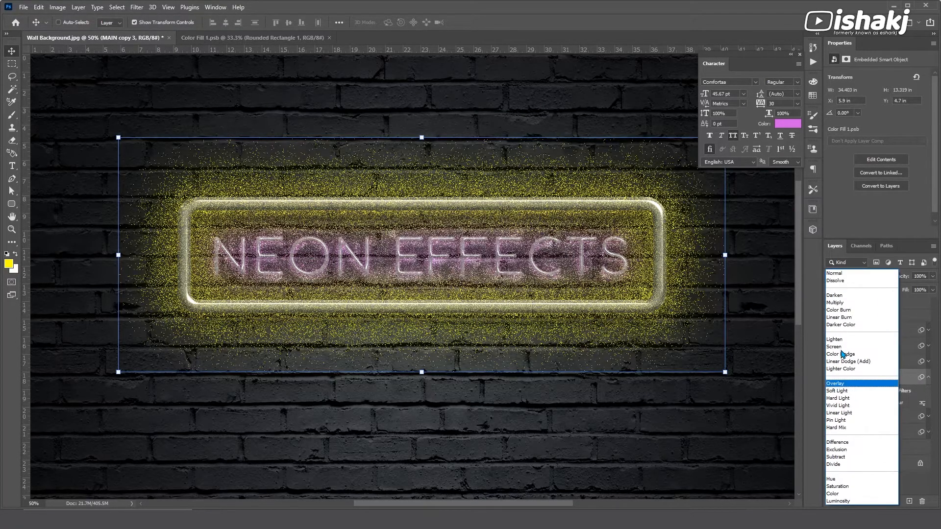
{"action": "left_click", "coordinate": [858, 334]}
{"action": "left_click", "coordinate": [919, 276]}
{"action": "type", "text": "50"}
{"action": "key", "text": "Return"}
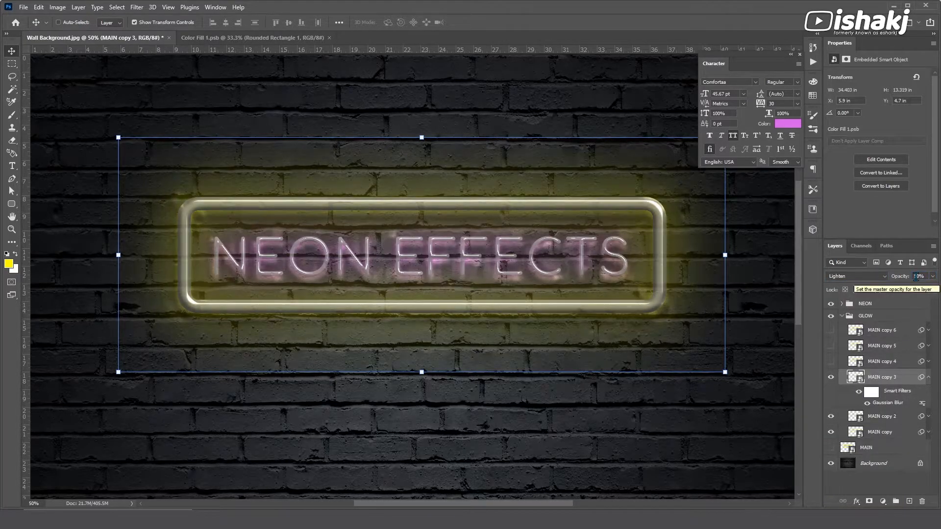
{"action": "left_click", "coordinate": [929, 377]}
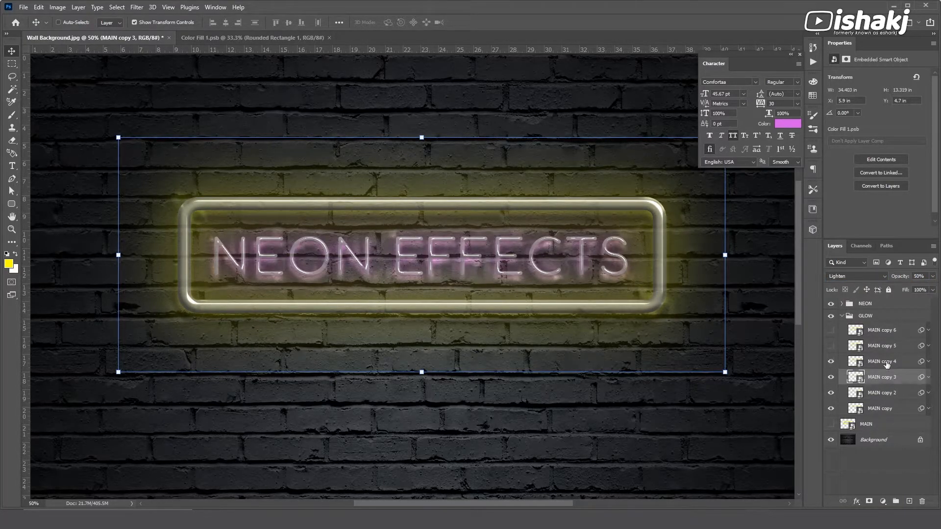
- Show MAIN copy 4 and set its Gaussian Blur radius to 300 pixels
{"action": "left_click", "coordinate": [831, 361]}
{"action": "left_click", "coordinate": [882, 362]}
{"action": "left_click", "coordinate": [928, 361]}
{"action": "double_click", "coordinate": [887, 387]}
{"action": "type", "text": "300"}
{"action": "left_click", "coordinate": [520, 125]}
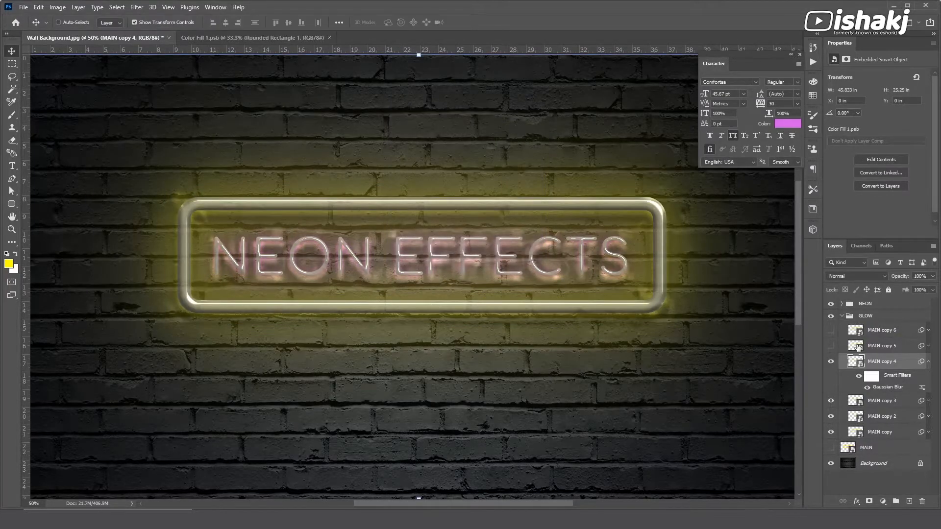
- Set MAIN copy 4's blend mode to Lighten and its opacity to 50%, comparing the glow with the layer hidden and shown
{"action": "left_click", "coordinate": [848, 276]}
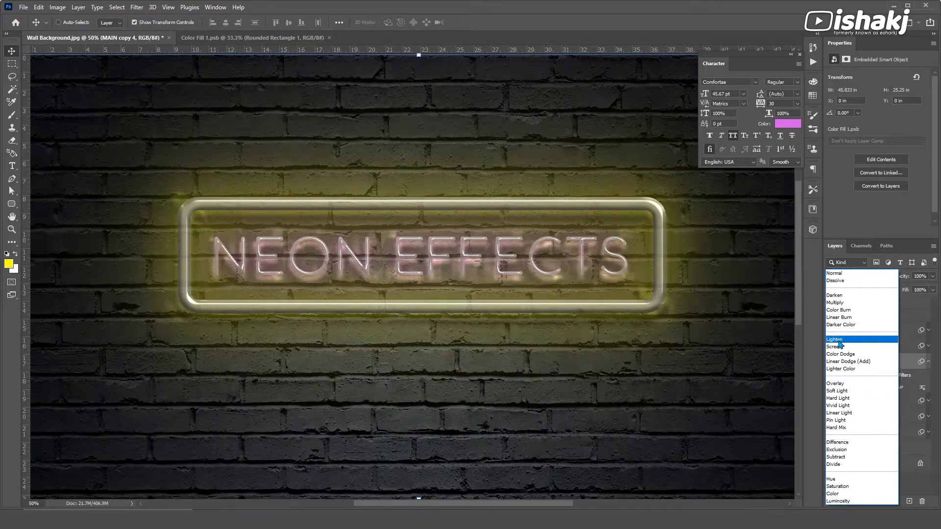
{"action": "left_click", "coordinate": [840, 343]}
{"action": "type", "text": "30"}
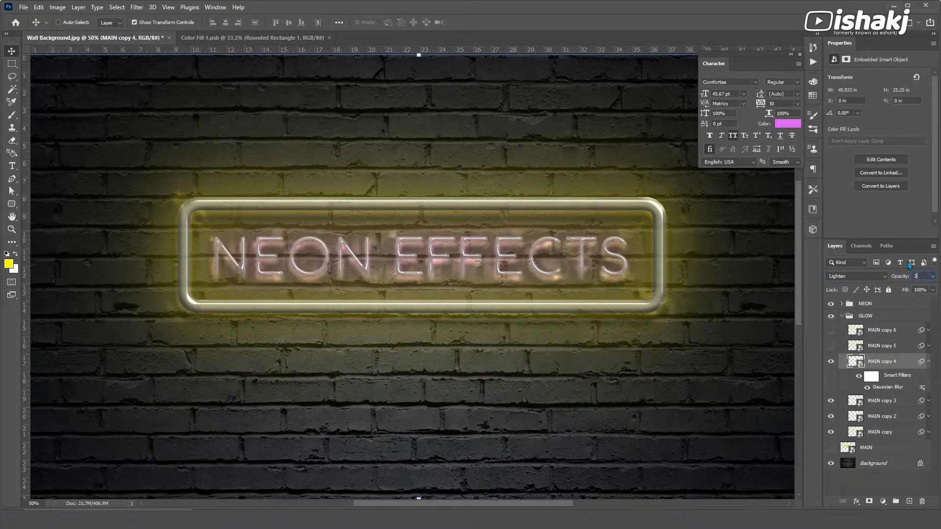
{"action": "key", "text": "Return"}
{"action": "type", "text": "50"}
{"action": "key", "text": "Return"}
{"action": "left_click", "coordinate": [831, 362]}
{"action": "left_click", "coordinate": [831, 362]}
- Show MAIN copy 5, increase its Gaussian Blur radius and set its blend mode to Divide
{"action": "left_click", "coordinate": [831, 346]}
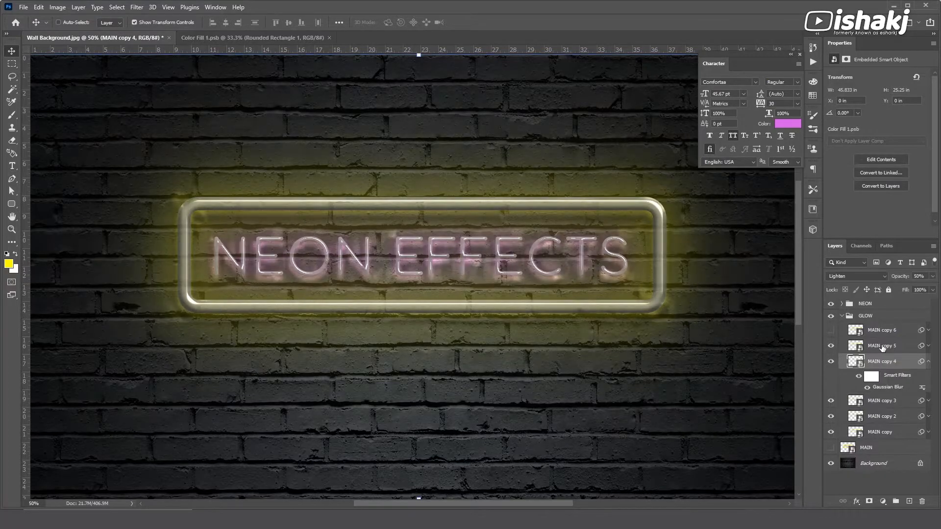
{"action": "left_click", "coordinate": [882, 347]}
{"action": "left_click", "coordinate": [928, 362]}
{"action": "left_click", "coordinate": [928, 347]}
{"action": "double_click", "coordinate": [879, 372]}
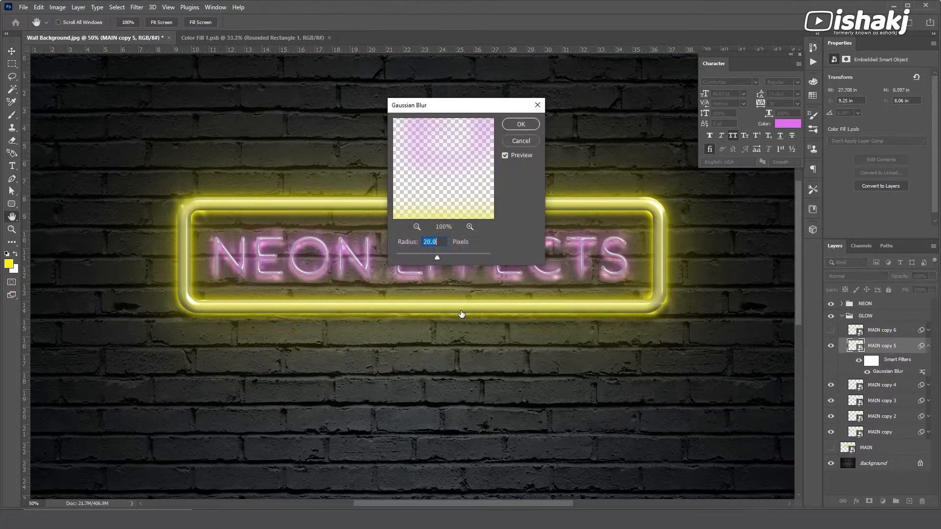
{"action": "key", "text": "Return"}
{"action": "left_click", "coordinate": [856, 276]}
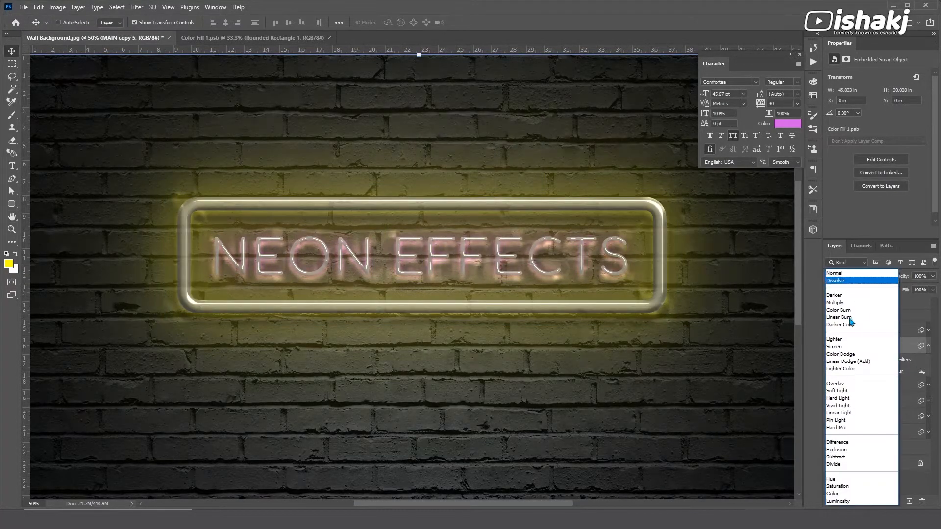
{"action": "left_click", "coordinate": [839, 465]}
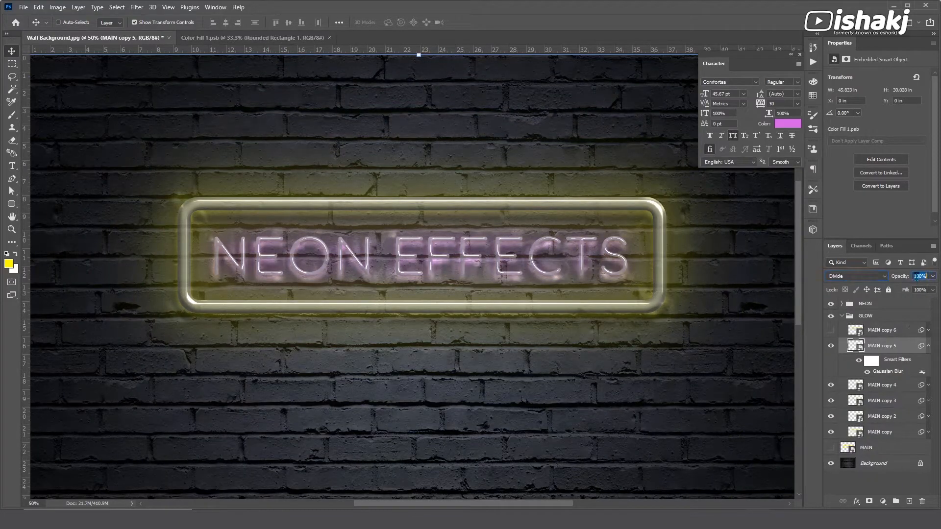
- Show MAIN copy 6 and increase its Gaussian Blur radius, collapsing MAIN copy 5's smart filters
{"action": "left_click", "coordinate": [900, 333]}
{"action": "left_click", "coordinate": [831, 330]}
{"action": "left_click", "coordinate": [928, 347]}
{"action": "left_click", "coordinate": [928, 331]}
{"action": "double_click", "coordinate": [884, 357]}
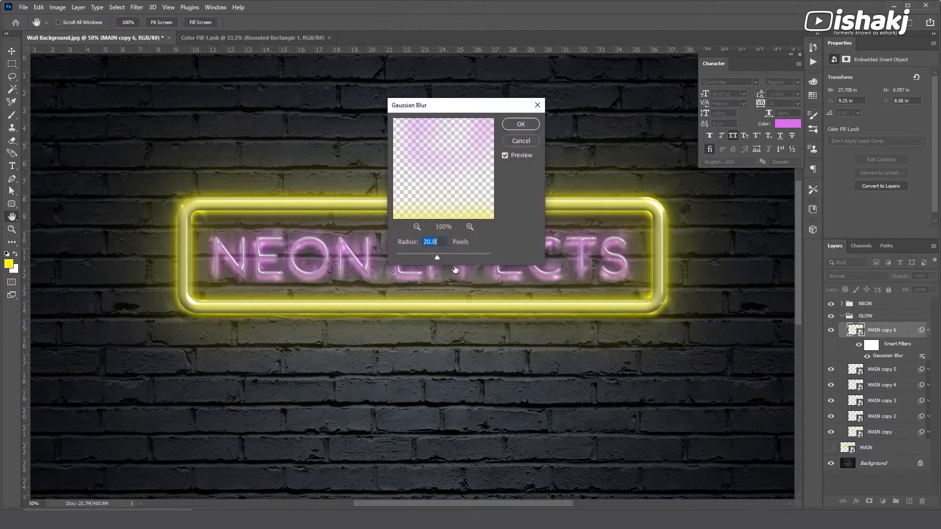
{"action": "key", "text": "Return"}
- Set MAIN copy 6's blend mode to Vivid Light and its opacity to 50%
{"action": "left_click", "coordinate": [857, 276]}
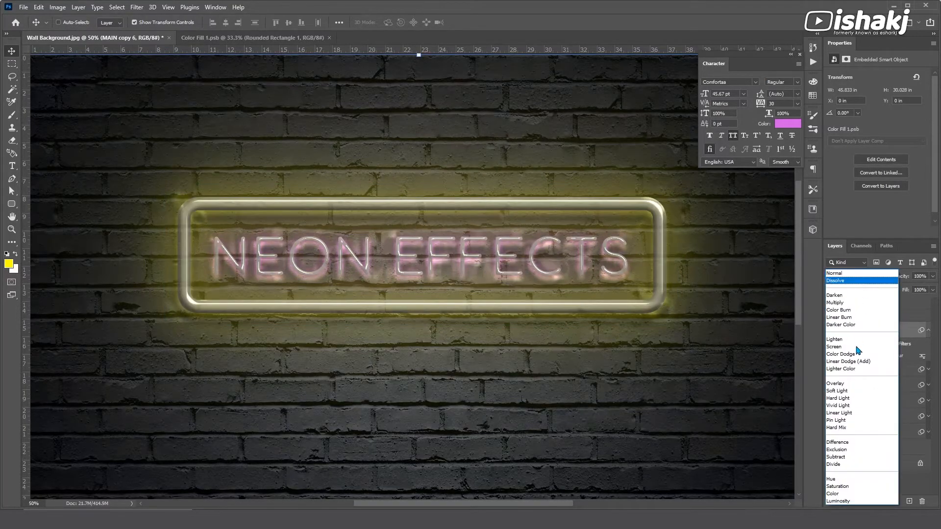
{"action": "left_click", "coordinate": [847, 405]}
{"action": "type", "text": "50"}
{"action": "key", "text": "Return"}
- Collapse MAIN copy 6's smart filters and the GLOW group, and show the original MAIN layer
{"action": "left_click", "coordinate": [928, 331]}
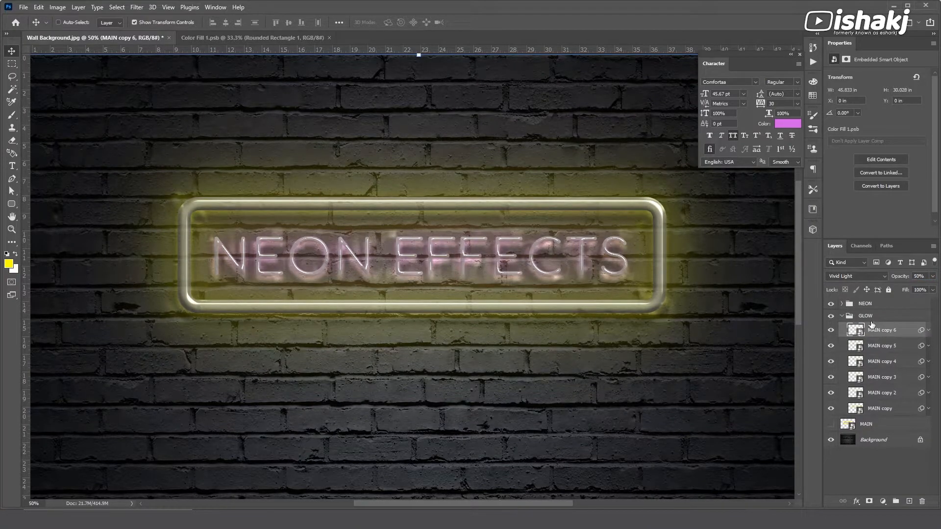
{"action": "left_click", "coordinate": [842, 315]}
{"action": "left_click", "coordinate": [831, 330]}
{"action": "left_click", "coordinate": [877, 303]}
{"action": "left_click", "coordinate": [883, 501]}
{"action": "left_click", "coordinate": [877, 375]}
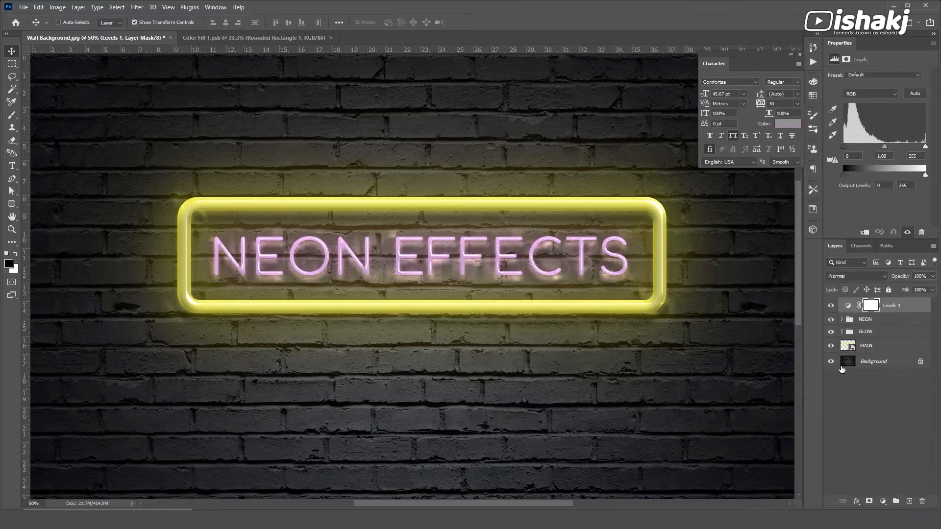
{"action": "double_click", "coordinate": [875, 311]}
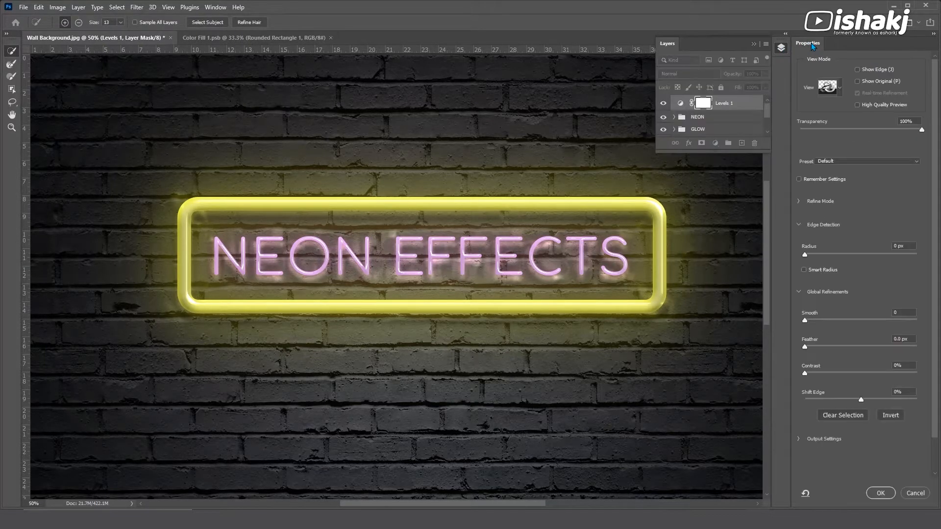
{"action": "left_click", "coordinate": [786, 34]}
{"action": "left_click", "coordinate": [786, 34]}
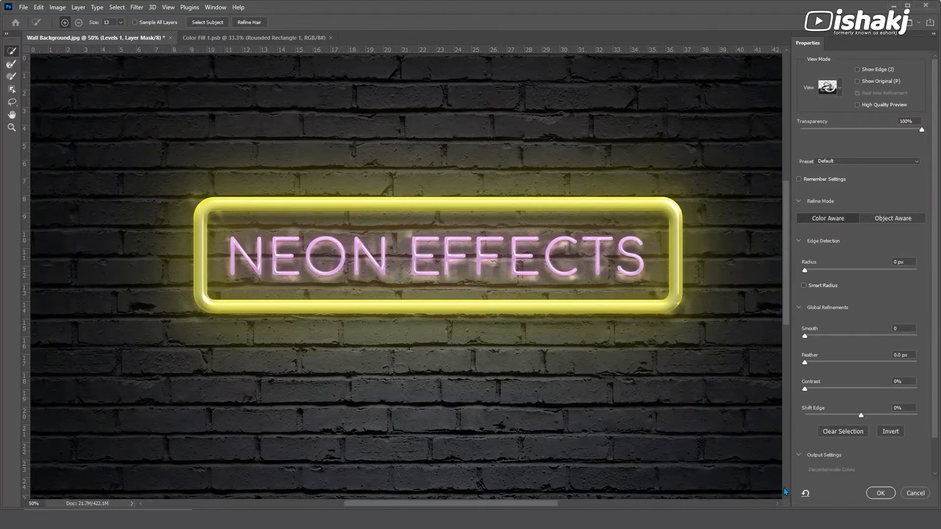
{"action": "left_click", "coordinate": [912, 497]}
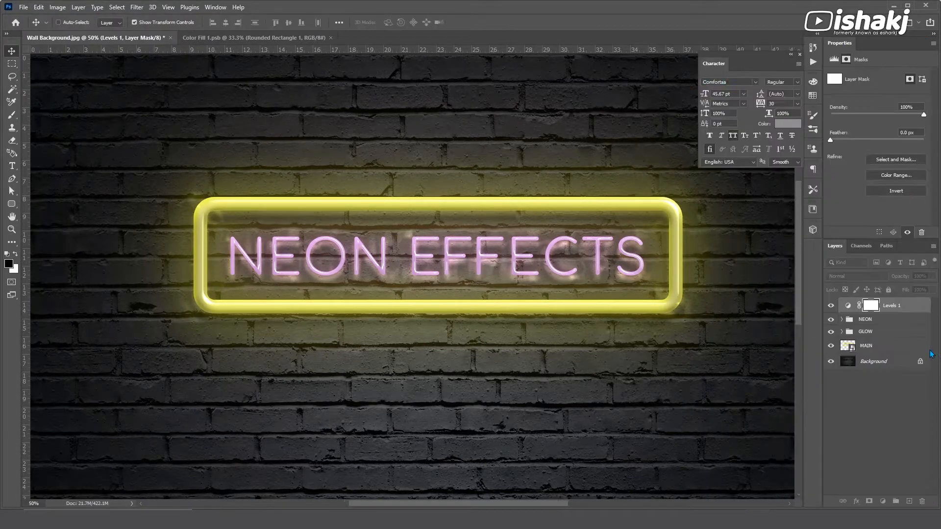
{"action": "left_click", "coordinate": [881, 419]}
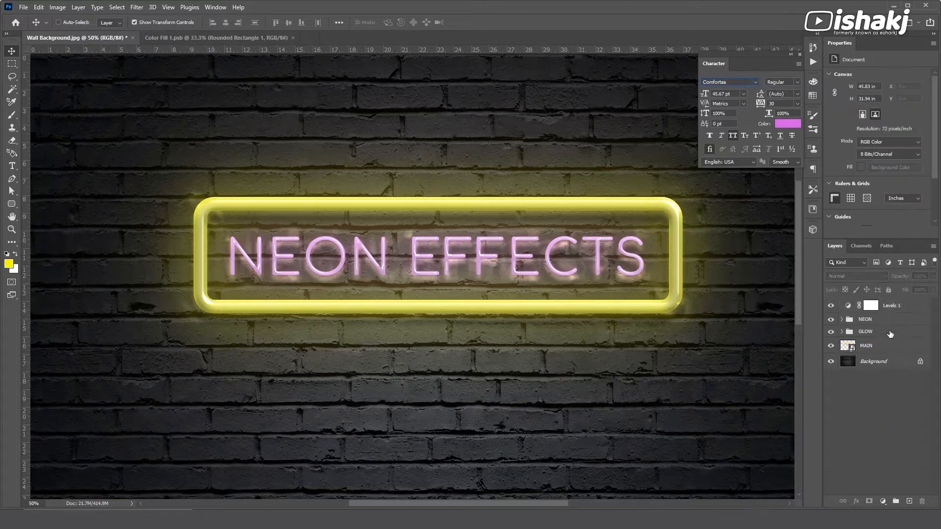
{"action": "left_click_drag", "start_coordinate": [898, 308], "coordinate": [922, 502]}
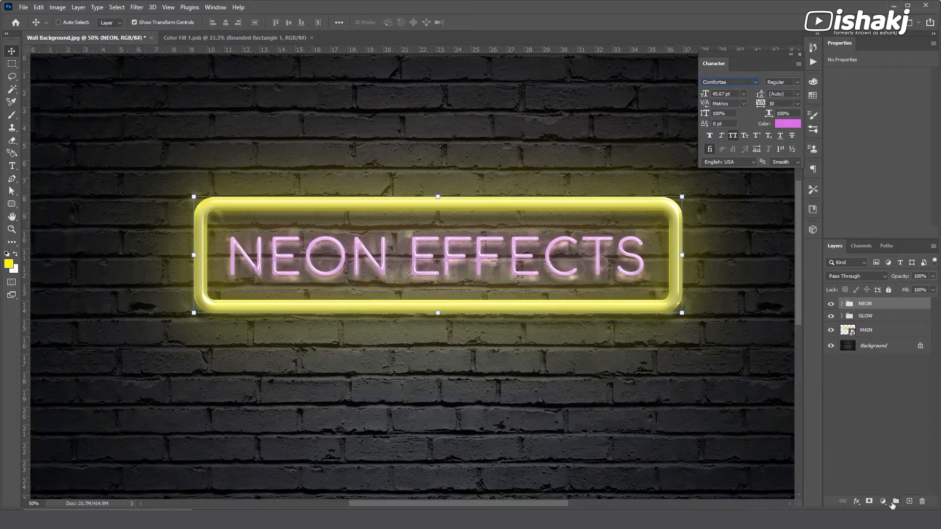
- Add a Levels adjustment layer above the NEON group and raise its shadow input level to 20
{"action": "left_click", "coordinate": [883, 503]}
{"action": "left_click", "coordinate": [882, 371]}
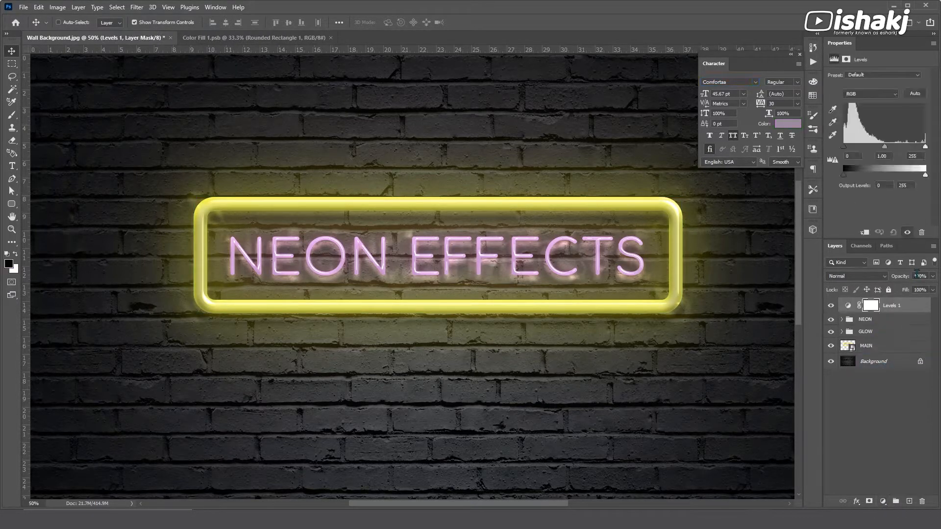
{"action": "left_click_drag", "start_coordinate": [844, 147], "coordinate": [853, 151]}
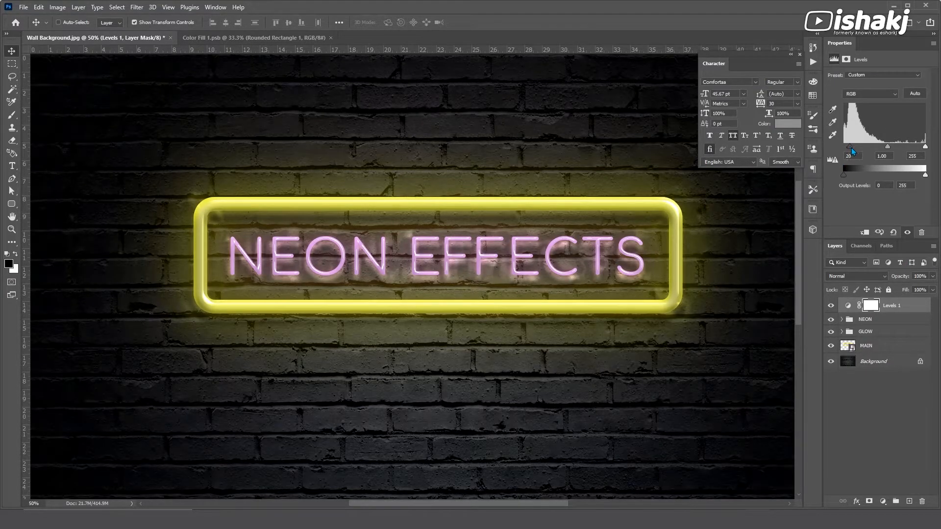
- Lower the Levels adjustment's highlight input level to 235
{"action": "left_click_drag", "start_coordinate": [926, 147], "coordinate": [922, 147]}
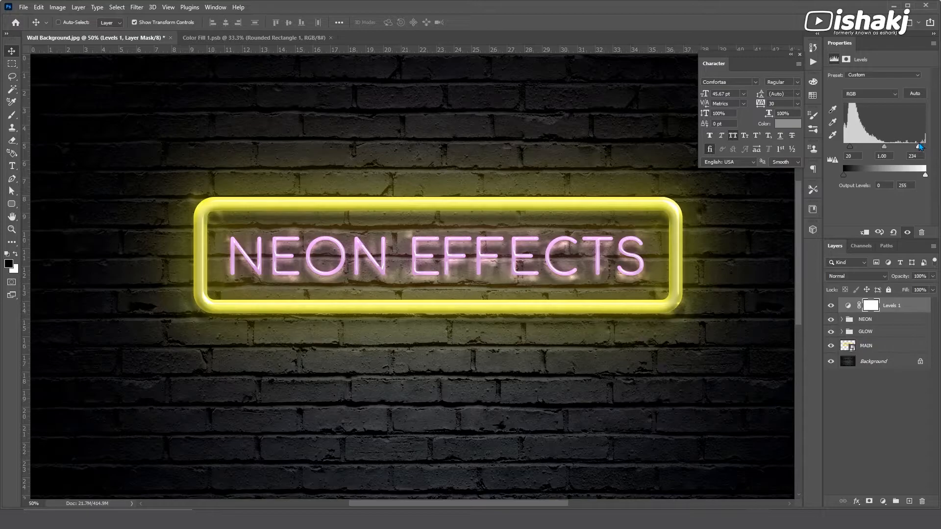
{"action": "type", "text": "23"}
{"action": "left_click", "coordinate": [887, 424]}
- Add a Brightness/Contrast adjustment layer above the NEON group, set its brightness to 100 and raise its contrast
{"action": "left_click", "coordinate": [881, 321]}
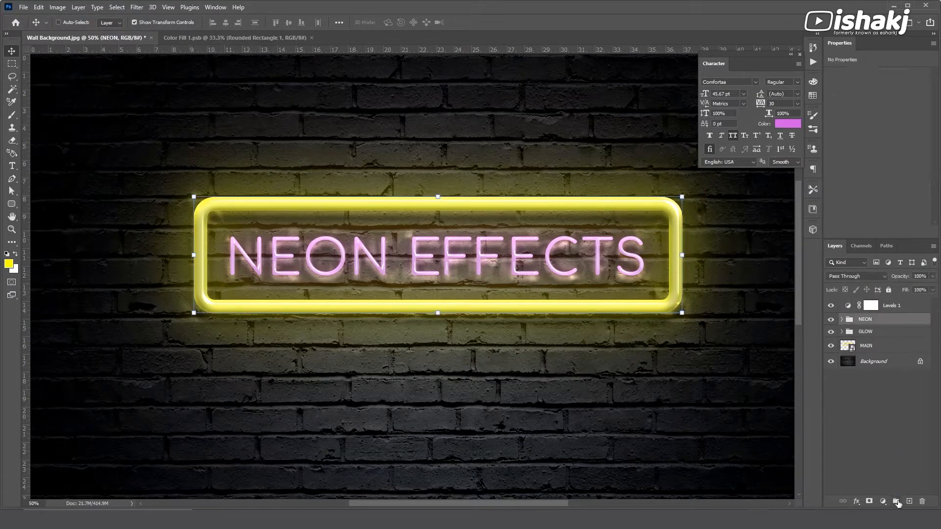
{"action": "left_click", "coordinate": [883, 502]}
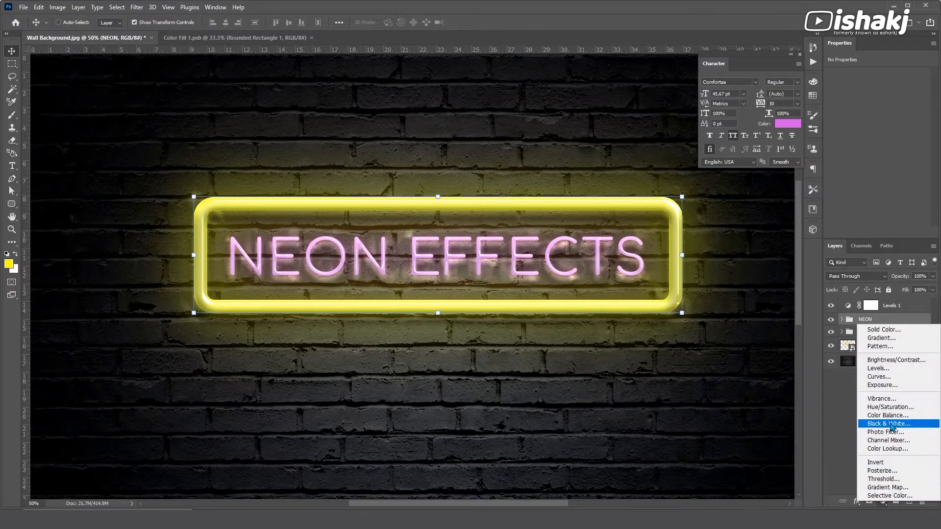
{"action": "left_click", "coordinate": [895, 360]}
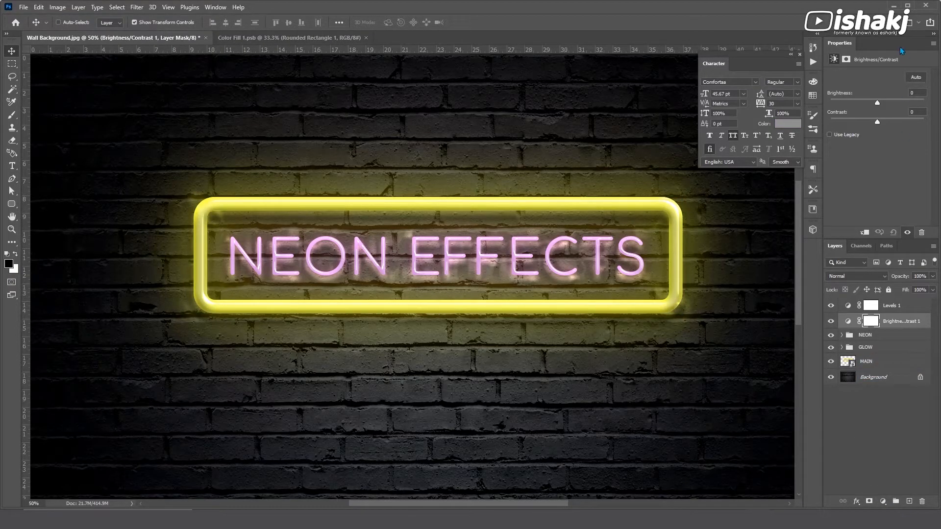
{"action": "left_click_drag", "start_coordinate": [876, 103], "coordinate": [905, 105]}
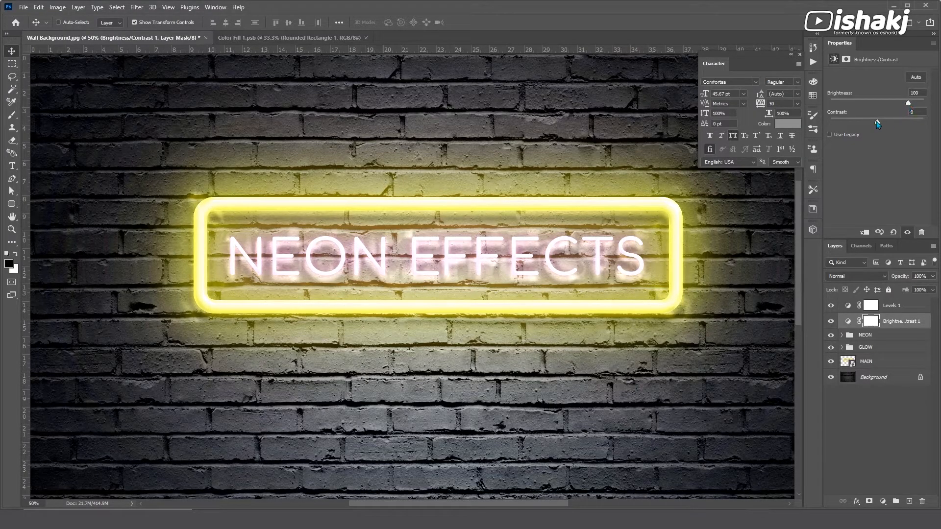
{"action": "left_click_drag", "start_coordinate": [905, 126], "coordinate": [907, 126]}
- Add a Vibrance adjustment layer above the NEON group with vibrance +15 and saturation +35
{"action": "left_click", "coordinate": [889, 336]}
{"action": "left_click", "coordinate": [882, 502]}
{"action": "left_click", "coordinate": [892, 397]}
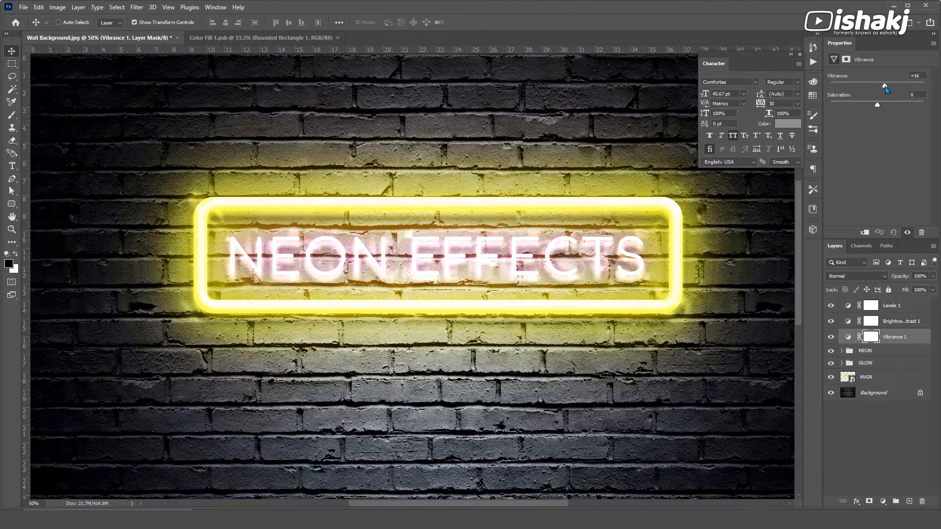
{"action": "left_click_drag", "start_coordinate": [877, 105], "coordinate": [892, 105]}
{"action": "left_click_drag", "start_coordinate": [915, 75], "coordinate": [925, 75]}
{"action": "type", "text": "15"}
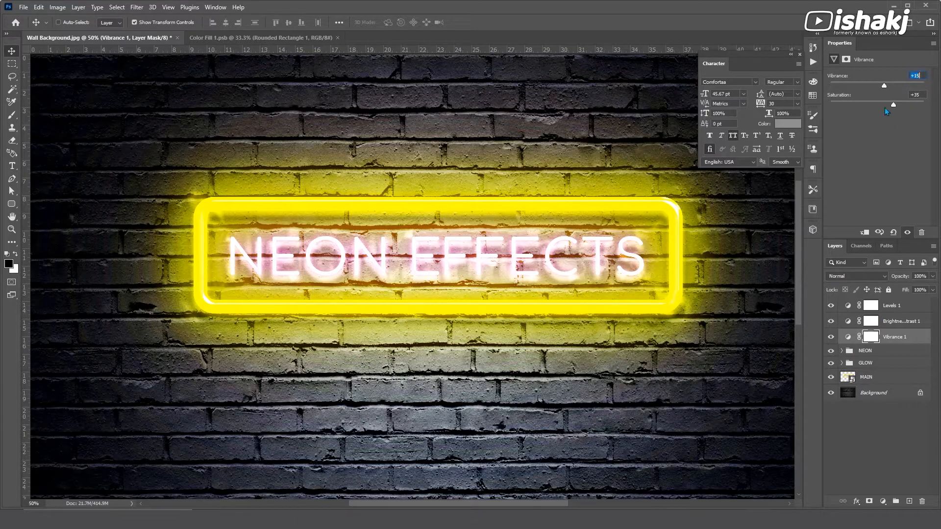
- Group the three adjustment layers under the name ADJUSTMENT and hide the MAIN layer
{"action": "left_click", "coordinate": [897, 305]}
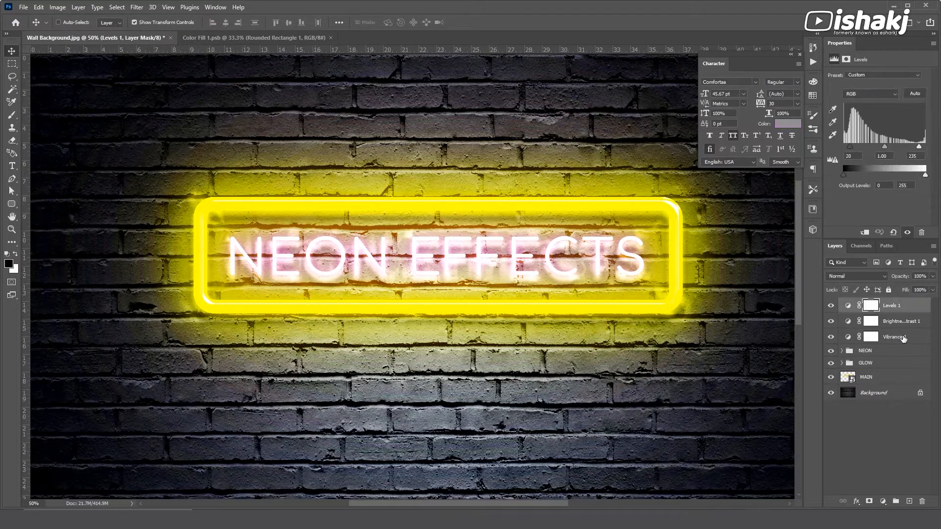
{"action": "left_click", "coordinate": [904, 337], "text": "shift"}
{"action": "left_click_drag", "start_coordinate": [882, 337], "coordinate": [896, 501]}
{"action": "double_click", "coordinate": [868, 307]}
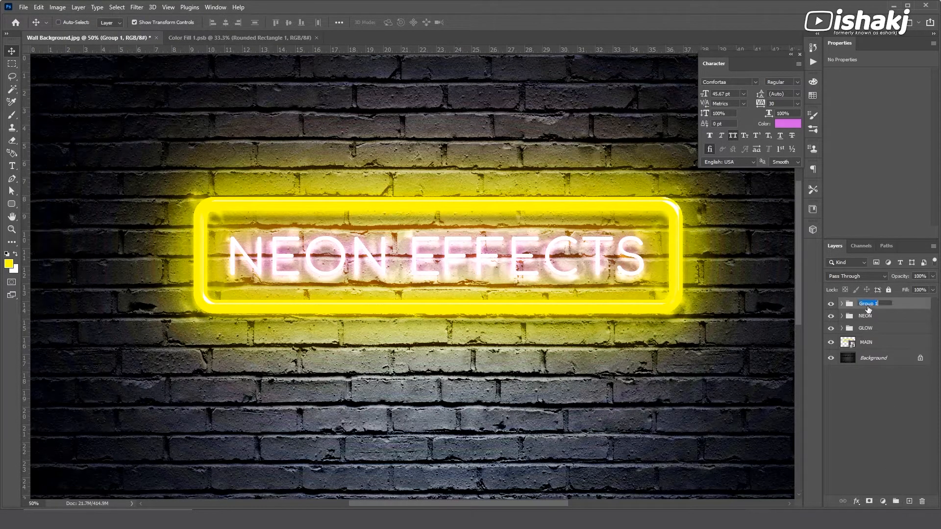
{"action": "type", "text": "AL"}
{"action": "left_click", "coordinate": [899, 395]}
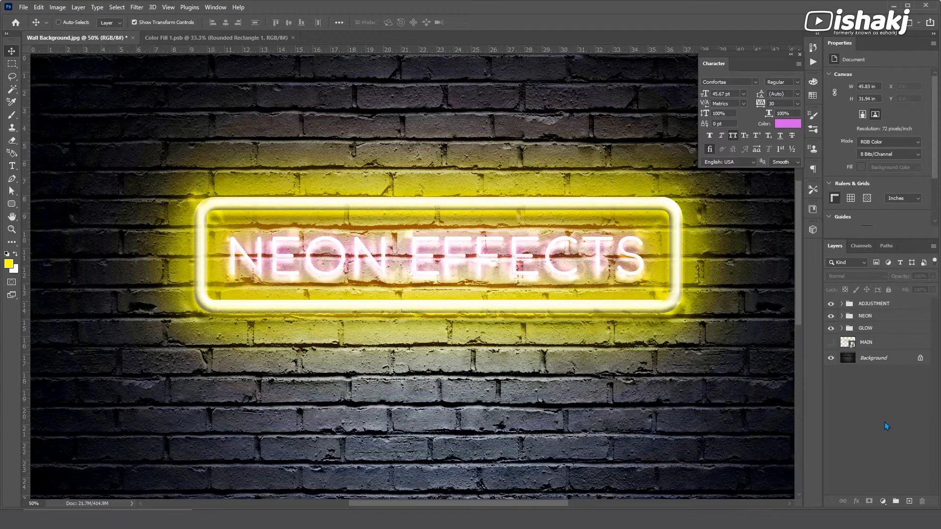
- Load the Wire action set from the workshop folder and expand its Wire Creator action
{"action": "left_click", "coordinate": [813, 61]}
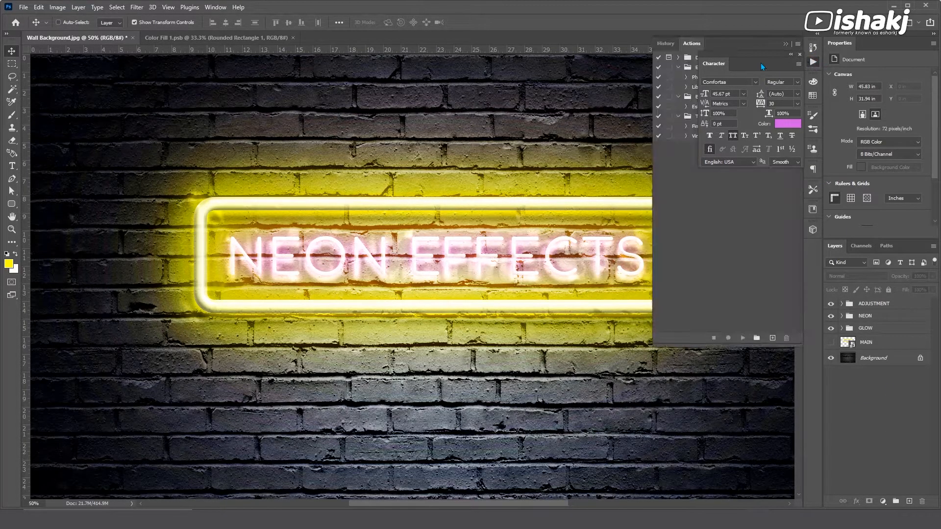
{"action": "left_click", "coordinate": [798, 45]}
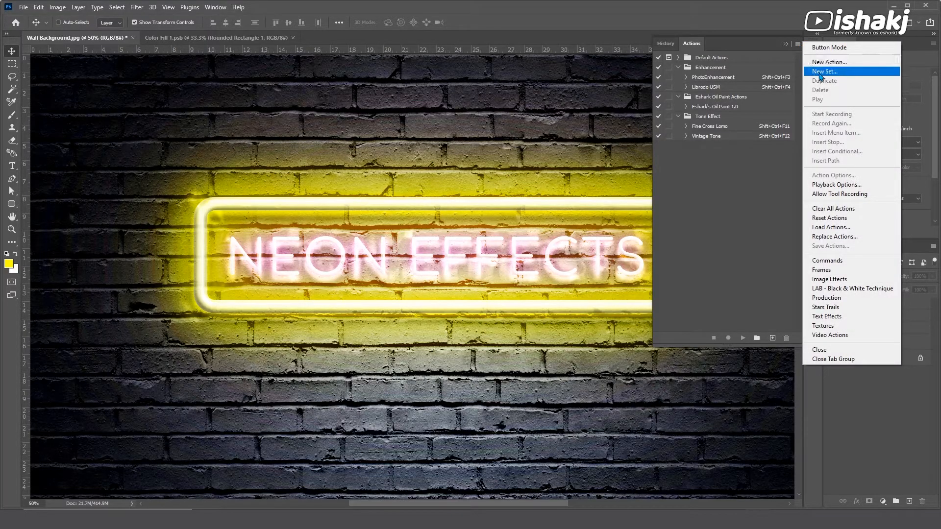
{"action": "left_click", "coordinate": [831, 229]}
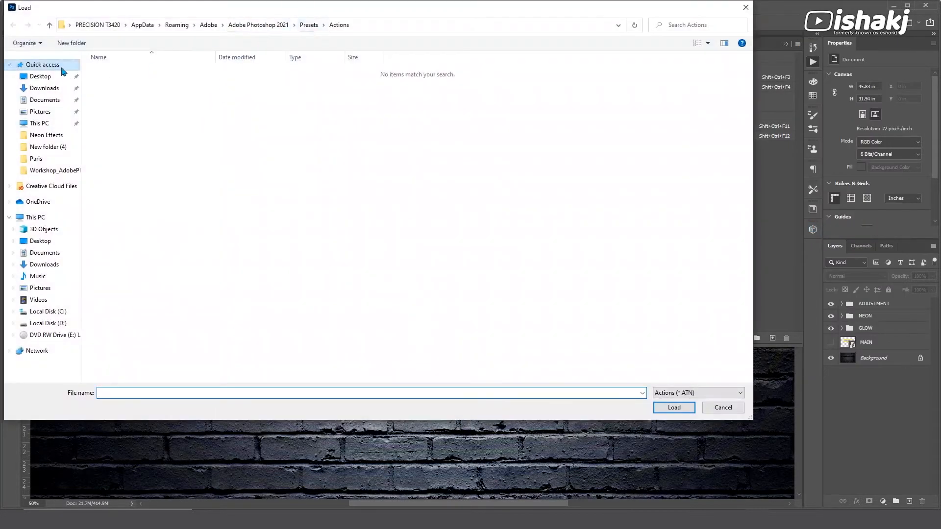
{"action": "left_click", "coordinate": [54, 170]}
{"action": "double_click", "coordinate": [117, 175]}
{"action": "left_click", "coordinate": [109, 74]}
{"action": "left_click", "coordinate": [674, 408]}
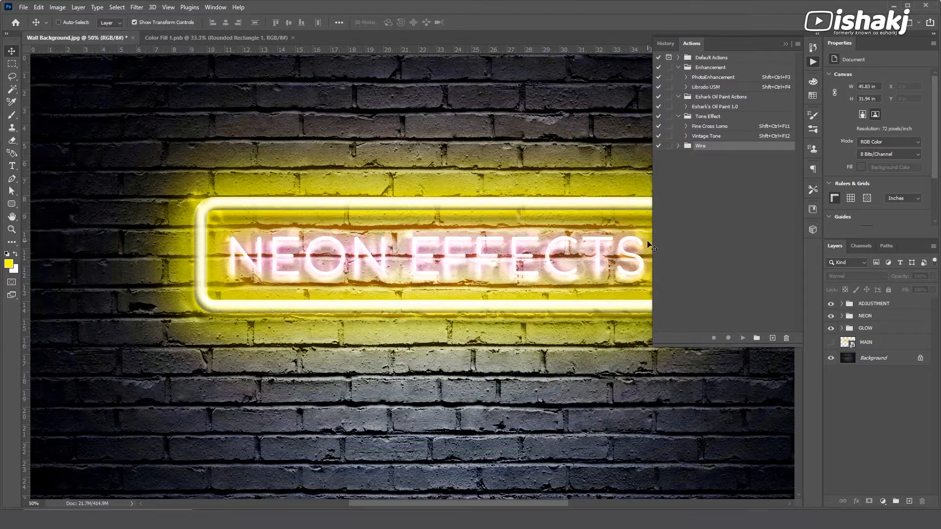
{"action": "left_click", "coordinate": [685, 156]}
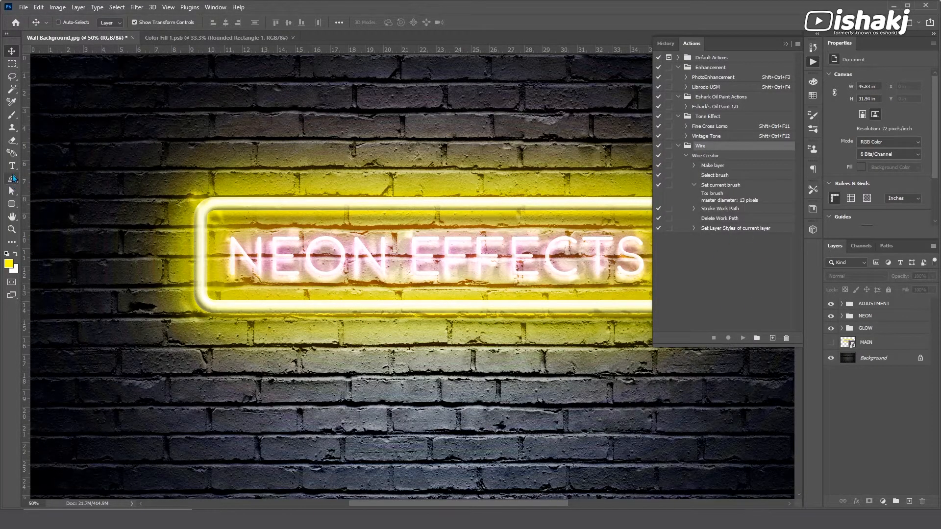
- Set the Brush tool's size to 15 px
{"action": "left_click", "coordinate": [14, 116]}
{"action": "left_click", "coordinate": [49, 115]}
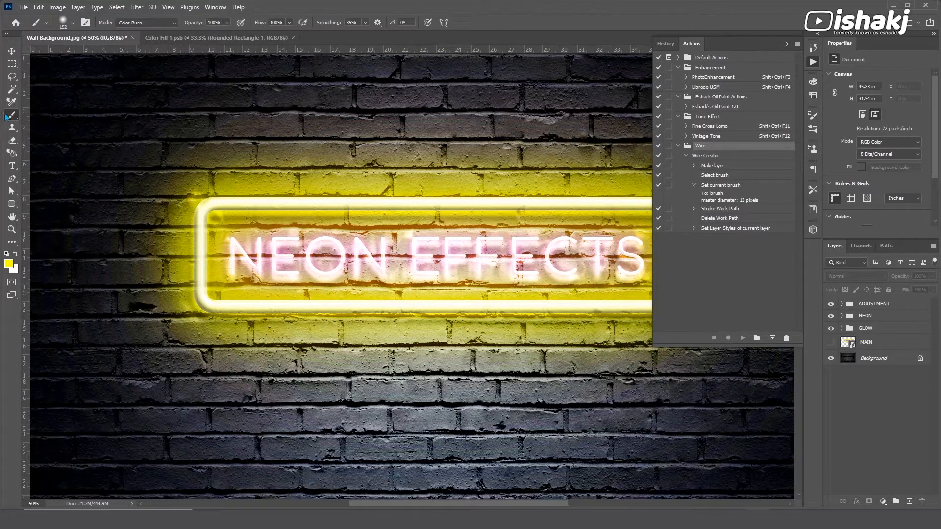
{"action": "left_click", "coordinate": [64, 23]}
{"action": "left_click_drag", "start_coordinate": [95, 43], "coordinate": [112, 17]}
{"action": "type", "text": "15"}
{"action": "key", "text": "Return"}
- Set the Pen tool to Path mode and select the ADJUSTMENT group
{"action": "left_click", "coordinate": [13, 180]}
{"action": "left_click", "coordinate": [85, 27]}
{"action": "left_click", "coordinate": [80, 41]}
{"action": "left_click", "coordinate": [877, 304]}
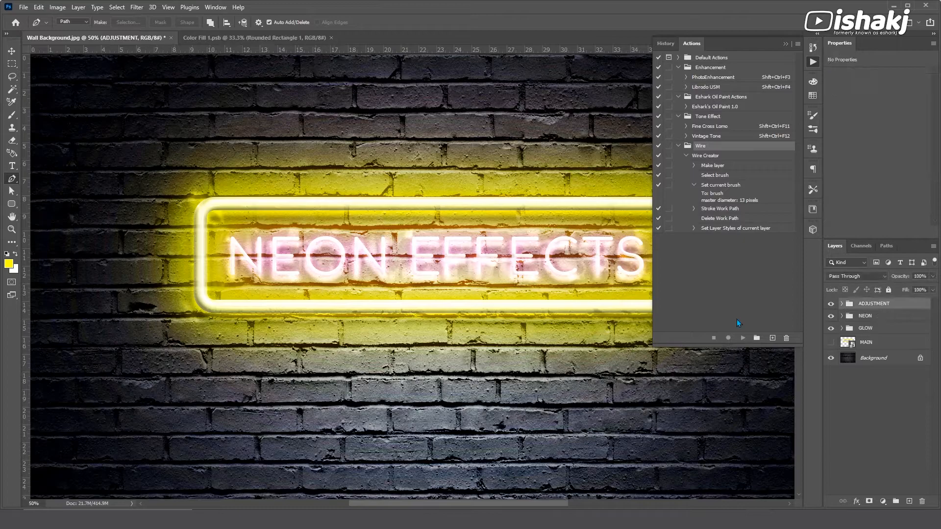
- Draw a curved wire path from the wall's left edge through the NEON EFFECTS letters to the second E of EFFECTS
{"action": "key", "text": "ctrl+minus"}
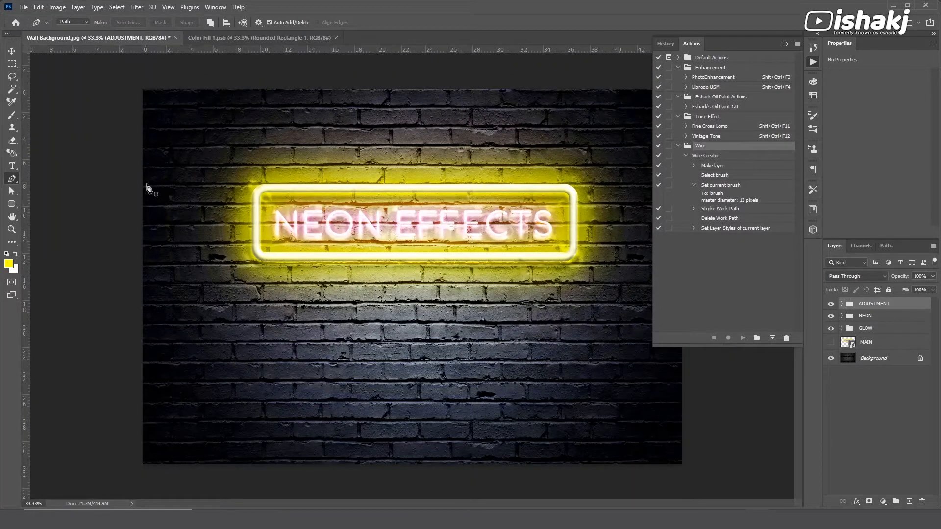
{"action": "left_click", "coordinate": [144, 167]}
{"action": "left_click_drag", "start_coordinate": [273, 223], "coordinate": [372, 187]}
{"action": "left_click_drag", "start_coordinate": [306, 225], "coordinate": [326, 202]}
{"action": "left_click", "coordinate": [306, 225]}
{"action": "left_click", "coordinate": [329, 231]}
{"action": "left_click_drag", "start_coordinate": [361, 217], "coordinate": [458, 215]}
{"action": "left_click", "coordinate": [398, 236], "text": "alt"}
{"action": "left_click", "coordinate": [422, 224], "text": "alt"}
{"action": "left_click", "coordinate": [445, 223], "text": "alt"}
{"action": "left_click", "coordinate": [467, 234]}
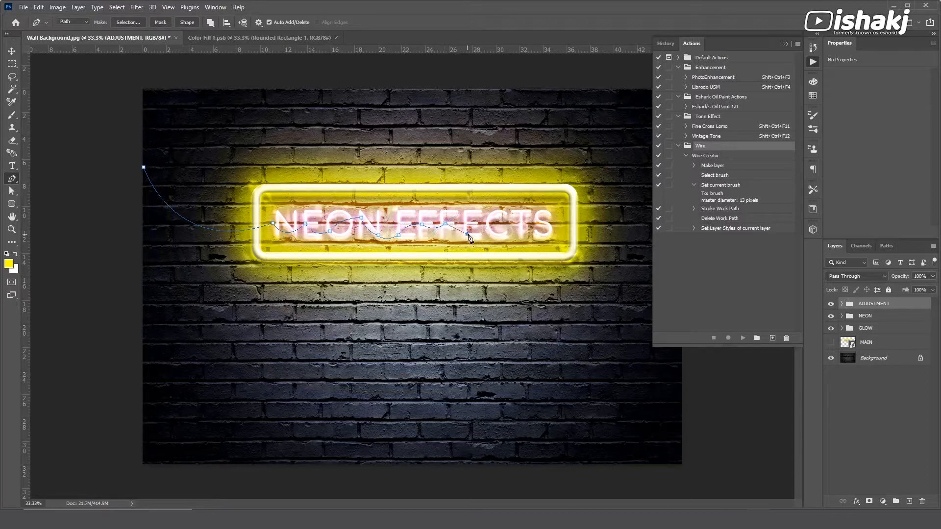
- Continue the wire path through the remaining letters and past the frame to the wall's right edge
{"action": "left_click_drag", "start_coordinate": [506, 234], "coordinate": [536, 192]}
{"action": "left_click", "coordinate": [505, 234], "text": "alt"}
{"action": "left_click", "coordinate": [522, 235], "text": "alt"}
{"action": "left_click", "coordinate": [539, 235], "text": "alt"}
{"action": "left_click", "coordinate": [549, 215], "text": "alt"}
{"action": "left_click_drag", "start_coordinate": [596, 224], "coordinate": [631, 225]}
{"action": "left_click", "coordinate": [596, 225], "text": "alt"}
{"action": "left_click", "coordinate": [787, 44]}
{"action": "left_click_drag", "start_coordinate": [682, 178], "coordinate": [709, 100]}
{"action": "left_click", "coordinate": [682, 178], "text": "alt"}
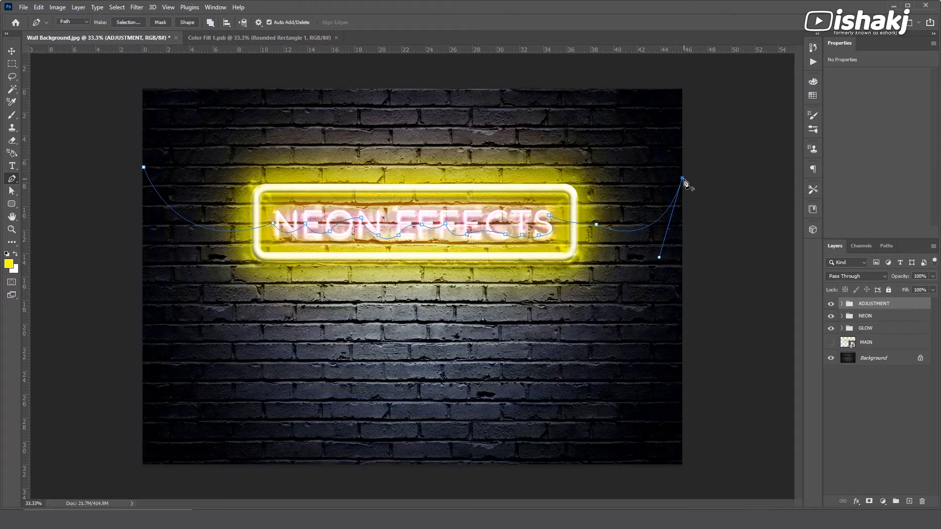
- Run the Wire Creator action on the drawn path
{"action": "left_click", "coordinate": [813, 61]}
{"action": "left_click", "coordinate": [708, 156]}
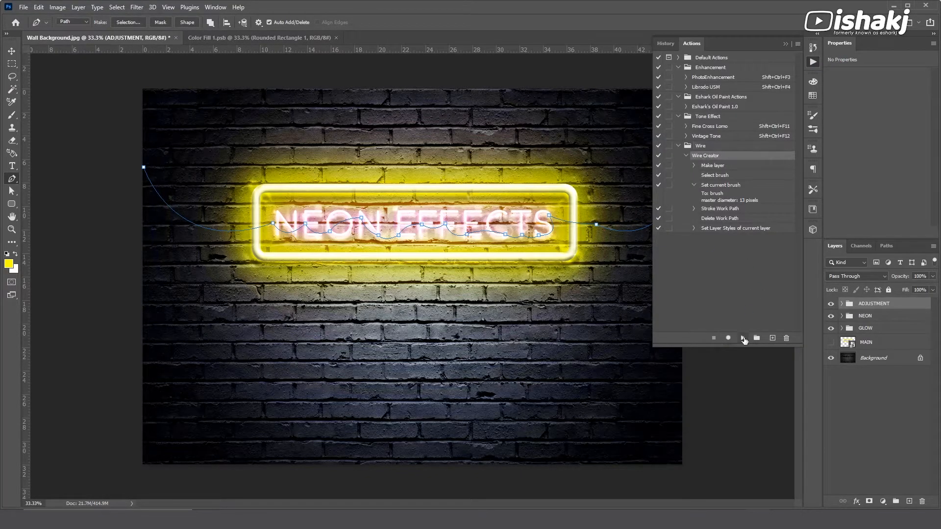
{"action": "left_click", "coordinate": [743, 338]}
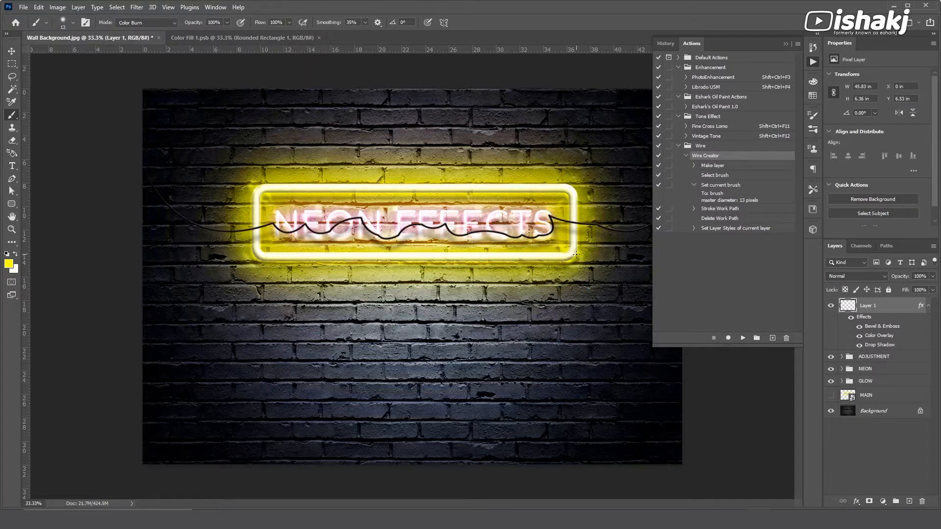
- Move the wire layer between the GLOW group and the MAIN layer, and collapse its layer effects
{"action": "left_click_drag", "start_coordinate": [910, 312], "coordinate": [907, 388]}
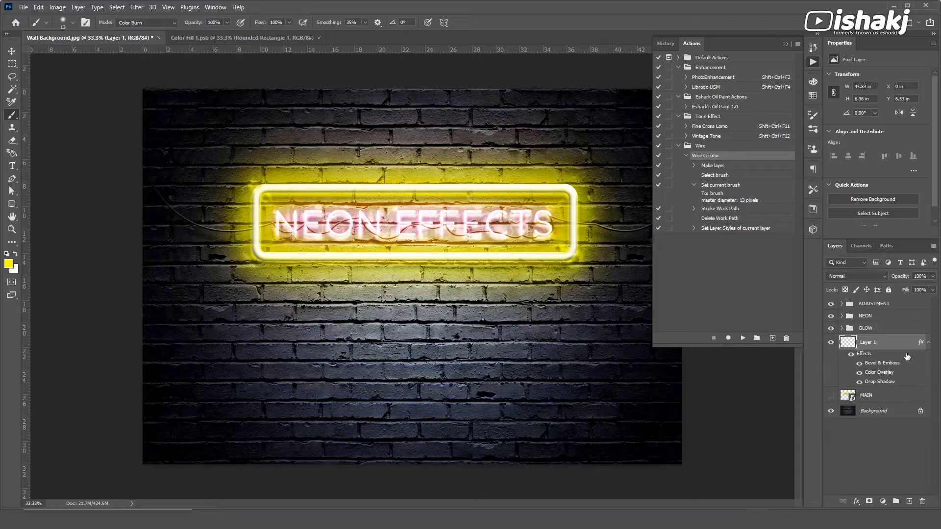
{"action": "left_click_drag", "start_coordinate": [903, 347], "coordinate": [915, 404]}
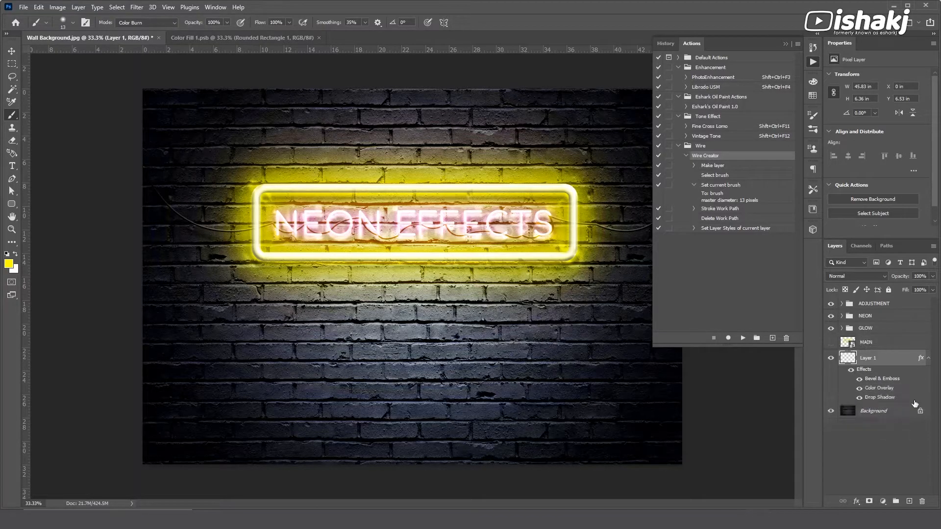
{"action": "left_click", "coordinate": [928, 358]}
{"action": "left_click_drag", "start_coordinate": [880, 346], "coordinate": [884, 383]}
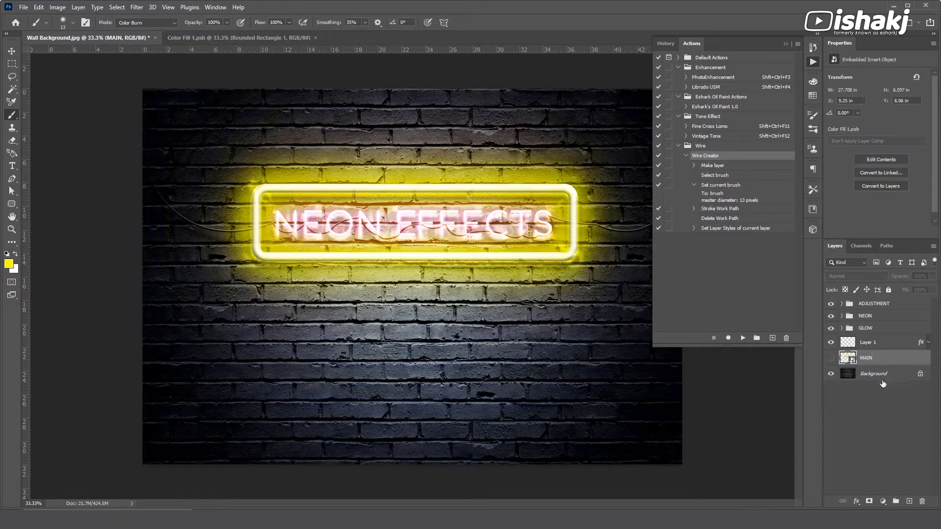
{"action": "left_click", "coordinate": [881, 347]}
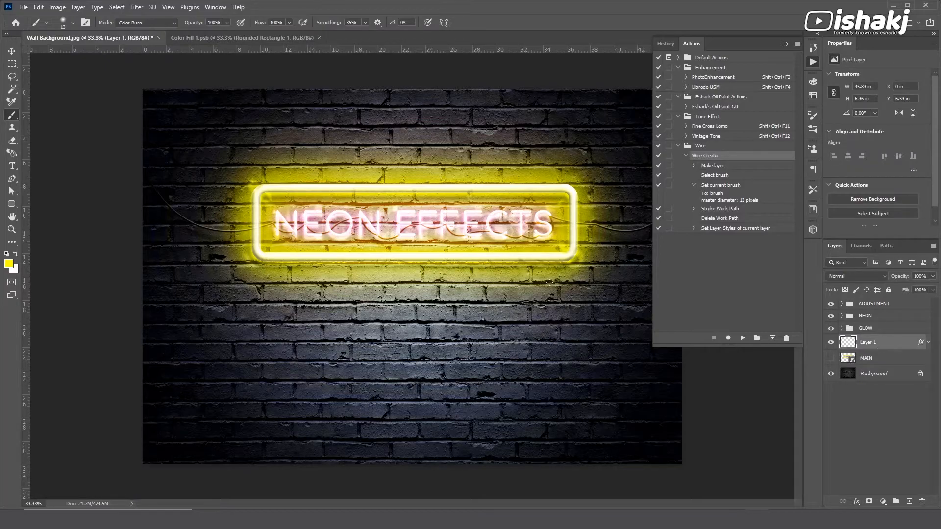
{"action": "key", "text": "ctrl+plus"}
{"action": "scroll", "coordinate": [462, 239], "scroll_direction": "up", "scroll_amount": 2}
{"action": "key", "text": "v"}
{"action": "left_click", "coordinate": [843, 400]}
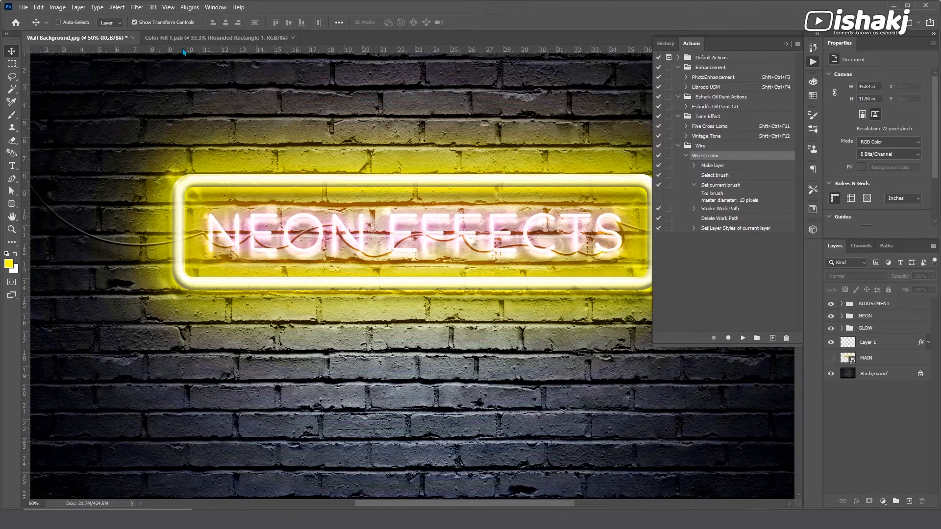
- Switch to Color Fill 1.psb and set the NEON EFFECTS text size to 300 pt
{"action": "left_click", "coordinate": [216, 38]}
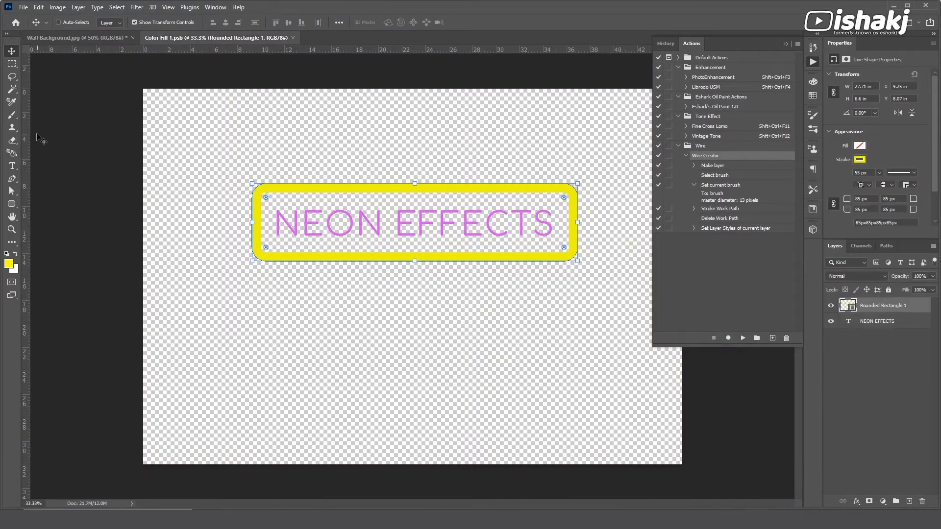
{"action": "left_click", "coordinate": [11, 64]}
{"action": "left_click", "coordinate": [890, 324]}
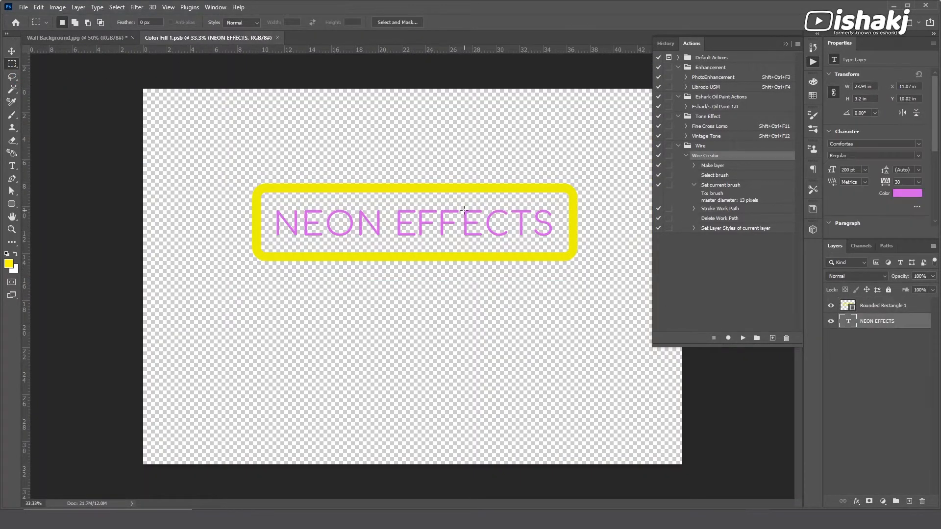
{"action": "key", "text": "t"}
{"action": "left_click", "coordinate": [424, 221]}
{"action": "key", "text": "ctrl+a"}
{"action": "type", "text": "300"}
{"action": "key", "text": "Return"}
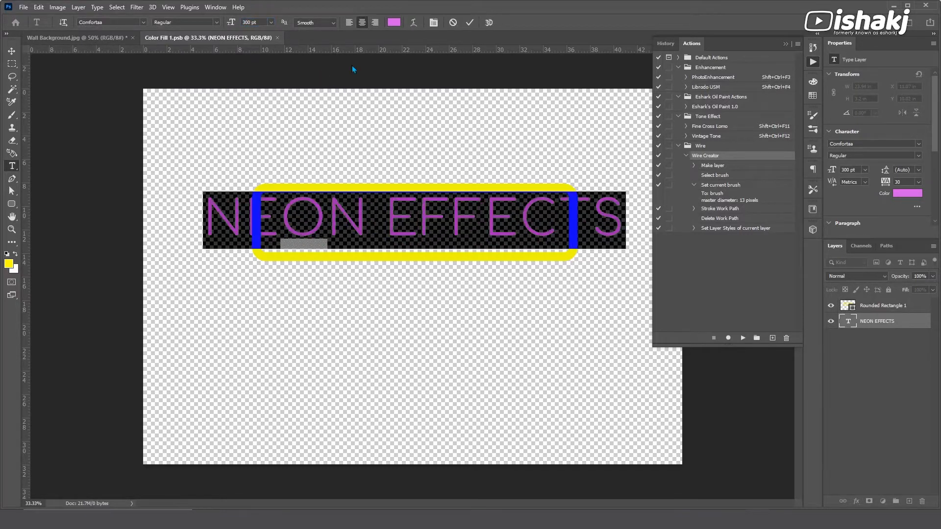
- Set the NEON EFFECTS text's tracking to -50 and its font size to 215 pt
{"action": "key", "text": "ctrl+t"}
{"action": "left_click", "coordinate": [690, 104]}
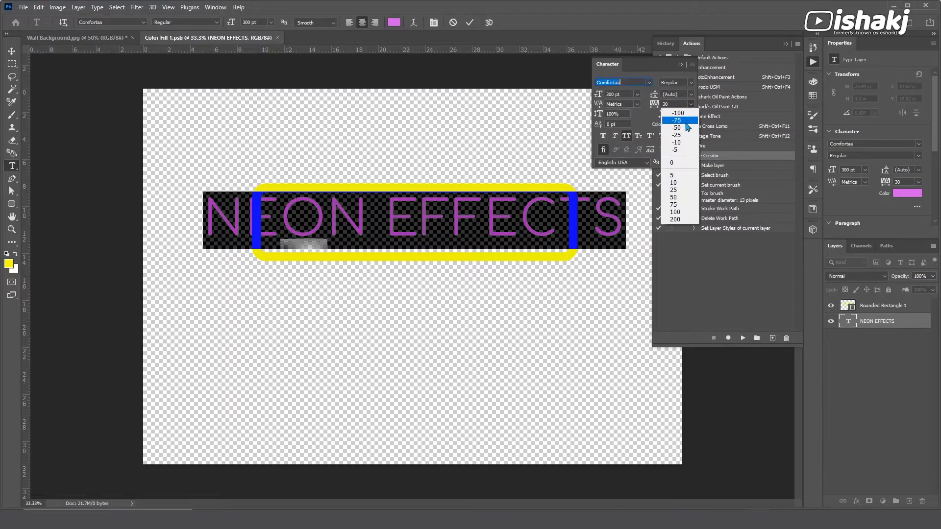
{"action": "left_click", "coordinate": [687, 127]}
{"action": "double_click", "coordinate": [612, 93]}
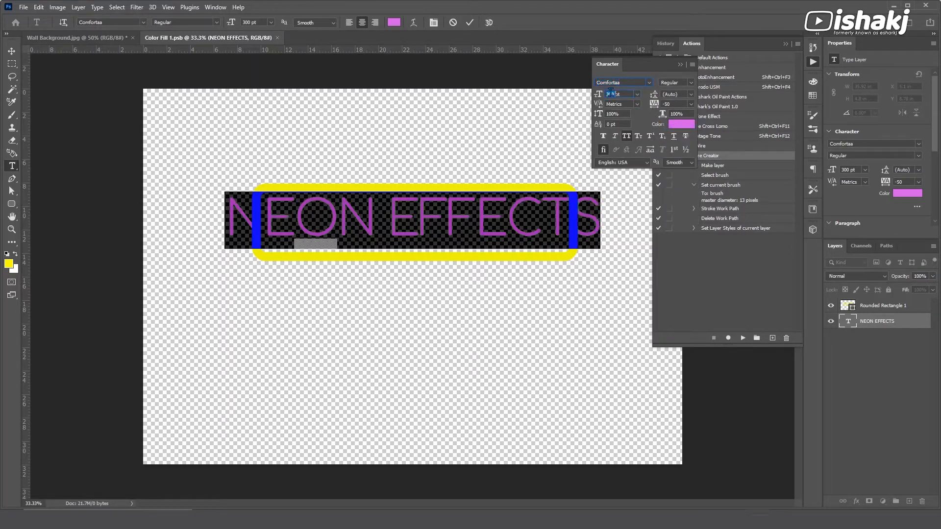
{"action": "type", "text": "200"}
{"action": "key", "text": "Return"}
{"action": "double_click", "coordinate": [610, 94]}
{"action": "type", "text": "215"}
{"action": "key", "text": "Return"}
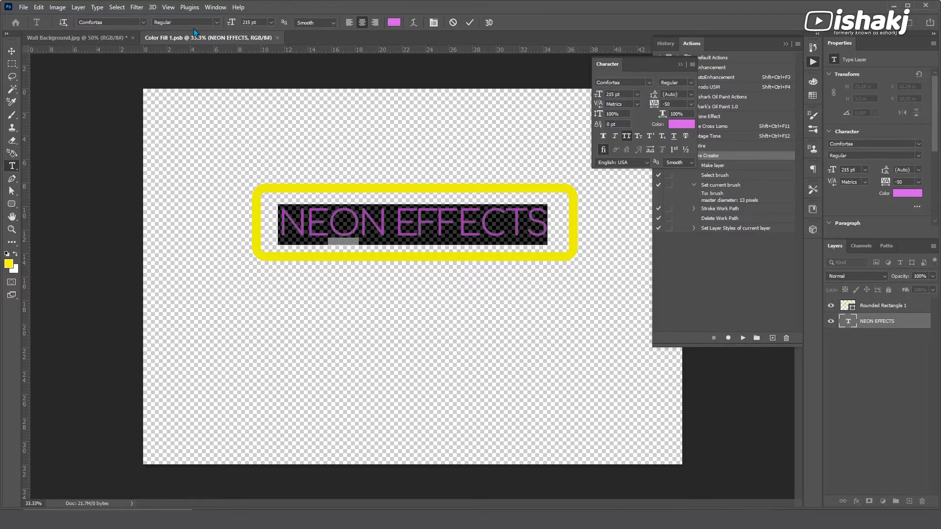
- Apply the text edit and return to Wall Background.jpg, collapsing the Character and Actions panels
{"action": "left_click", "coordinate": [11, 51]}
{"action": "left_click", "coordinate": [64, 38]}
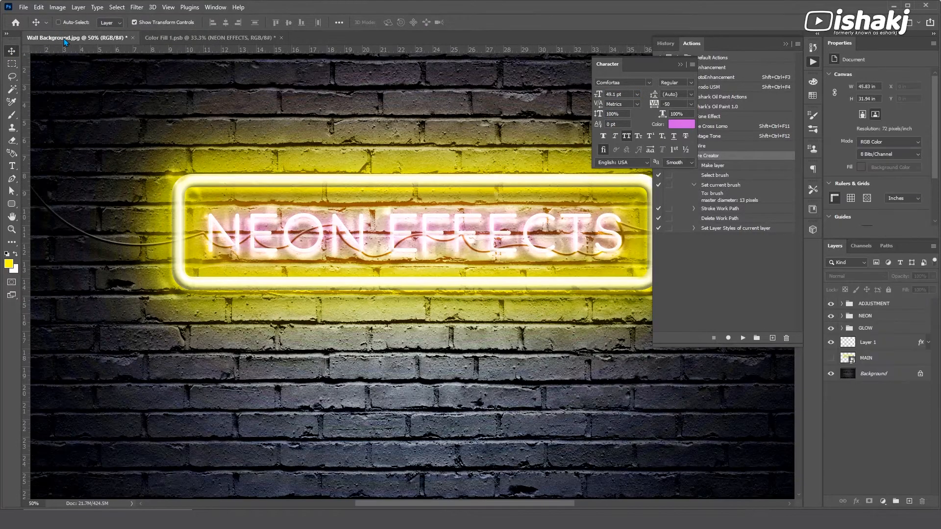
{"action": "left_click", "coordinate": [679, 64]}
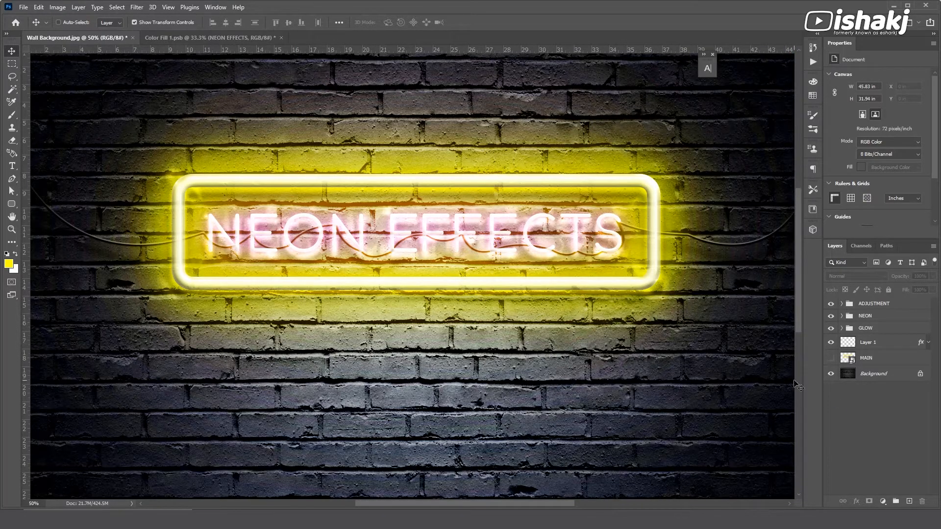
- Switch to Color Fill 1.psb and enlarge the rounded rectangle frame to about 34.9 by 8.3 in around the text
{"action": "key", "text": "ctrl+minus"}
{"action": "left_click", "coordinate": [213, 38]}
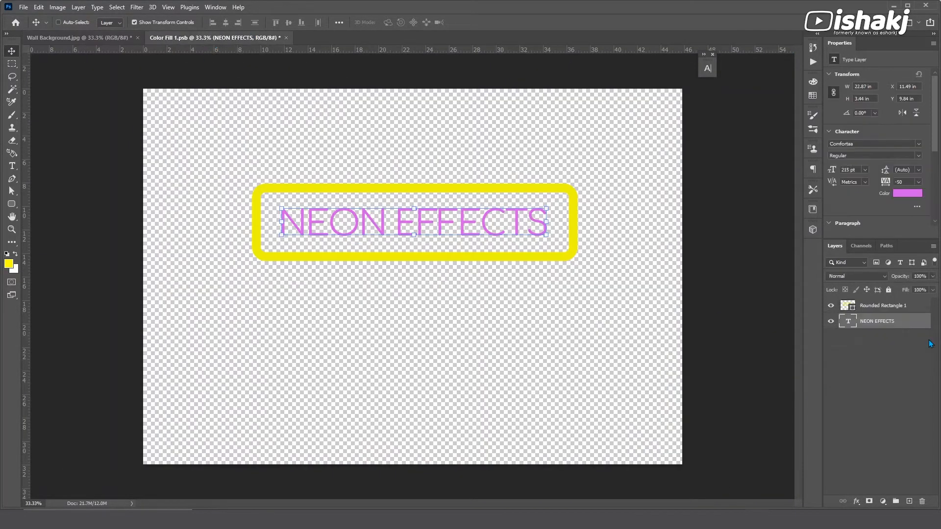
{"action": "key", "text": "ctrl+t"}
{"action": "left_click_drag", "start_coordinate": [575, 260], "coordinate": [648, 318]}
{"action": "mouse_move", "coordinate": [454, 281]}
{"action": "left_mouse_down"}
{"action": "mouse_move", "coordinate": [451, 307]}
{"action": "mouse_move", "coordinate": [448, 292]}
{"action": "left_mouse_up"}
{"action": "left_click_drag", "start_coordinate": [678, 239], "coordinate": [608, 238]}
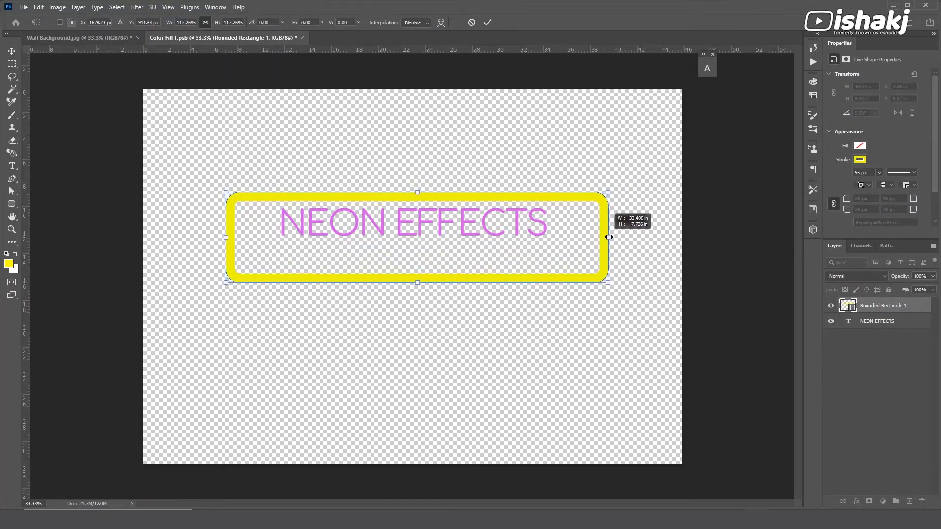
{"action": "left_click_drag", "start_coordinate": [226, 288], "coordinate": [210, 308]}
{"action": "left_click_drag", "start_coordinate": [606, 294], "coordinate": [616, 290]}
- Scale the NEON EFFECTS text up to about 267 pt and center it inside the yellow frame
{"action": "left_click", "coordinate": [877, 321]}
{"action": "key", "text": "ctrl+t"}
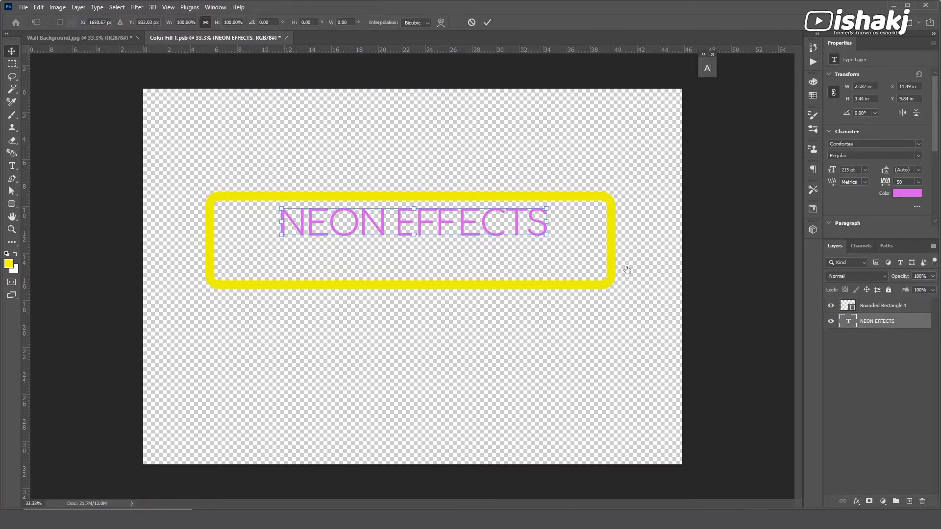
{"action": "left_click_drag", "start_coordinate": [547, 245], "coordinate": [507, 254]}
{"action": "key", "text": "Return"}
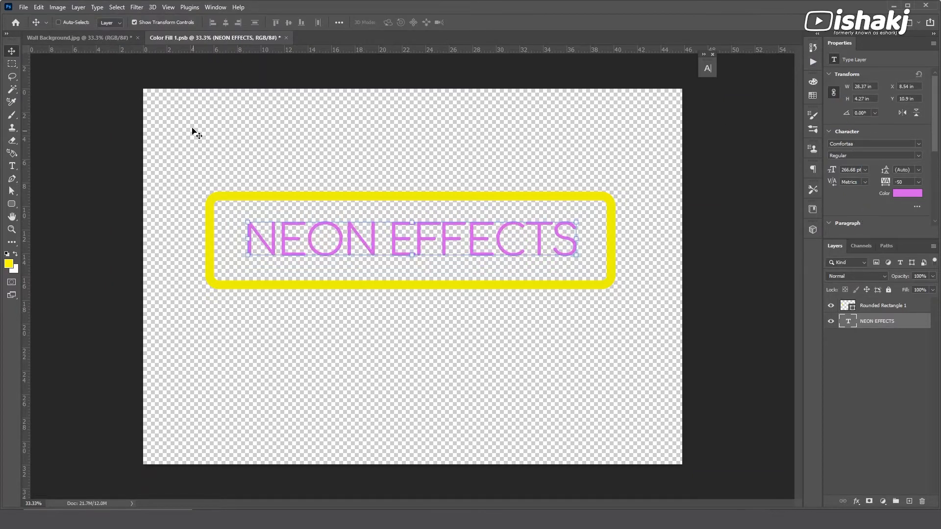
- Return to Wall Background.jpg and compare the sign with the GLOW and NEON groups hidden and shown in turn
{"action": "left_click", "coordinate": [121, 39]}
{"action": "key", "text": "z"}
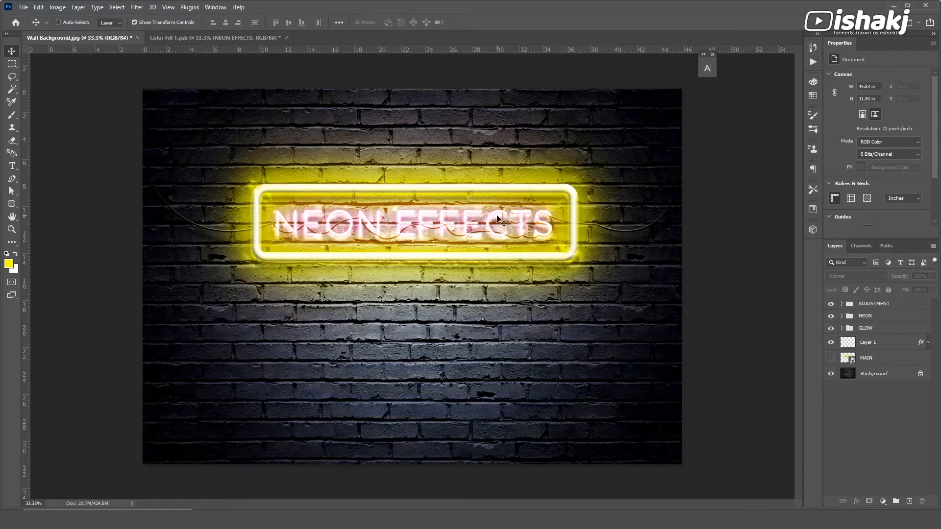
{"action": "left_click", "coordinate": [424, 227]}
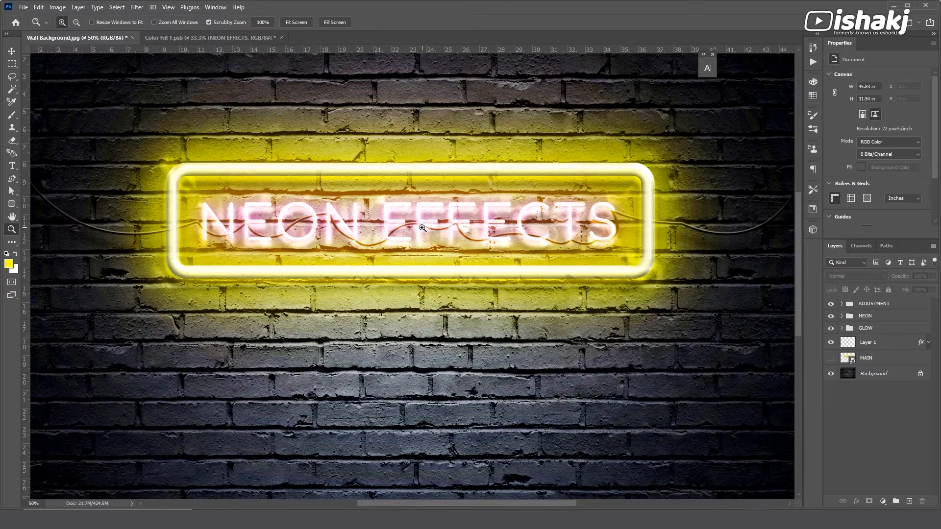
{"action": "left_click", "coordinate": [831, 329]}
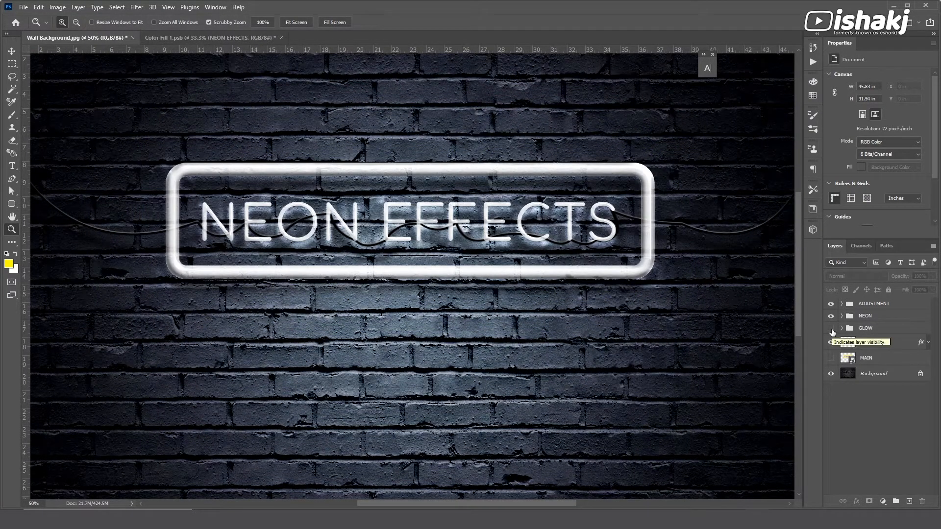
{"action": "left_click", "coordinate": [831, 327]}
{"action": "left_click", "coordinate": [832, 316]}
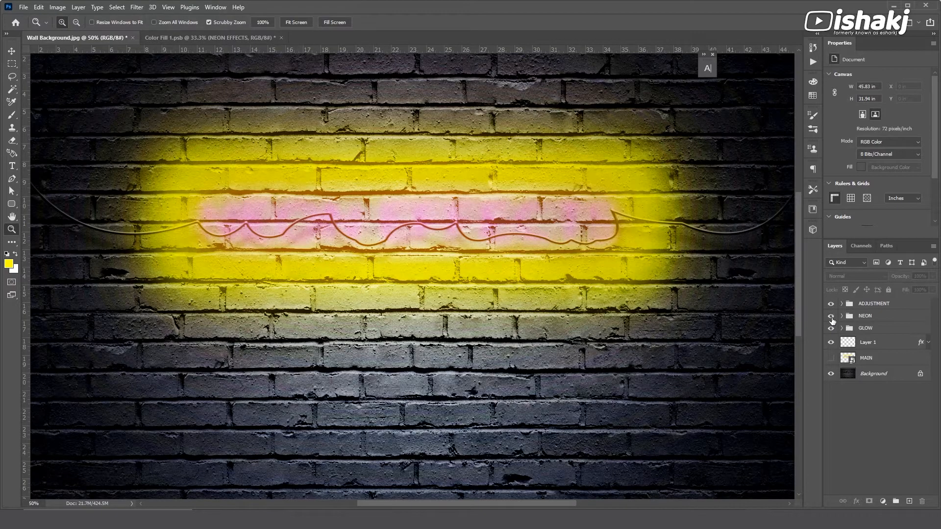
{"action": "left_click", "coordinate": [832, 316]}
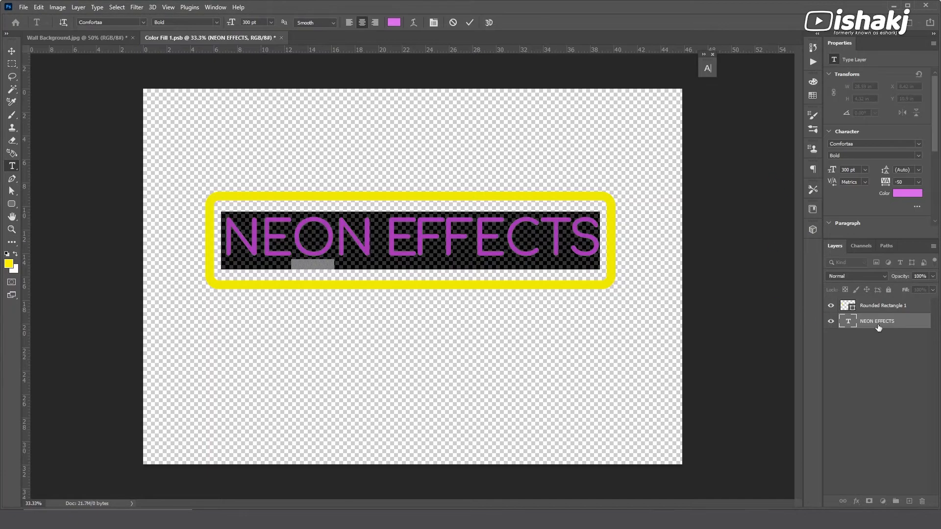
- Recolor the entire NEON EFFECTS text in Color Fill 1.psb to a darker, deeper purple and commit the edit
{"action": "left_click", "coordinate": [390, 245]}
{"action": "key", "text": "ctrl+a"}
{"action": "left_click", "coordinate": [331, 23]}
{"action": "left_click", "coordinate": [333, 24]}
{"action": "left_click", "coordinate": [396, 25]}
{"action": "mouse_move", "coordinate": [662, 127]}
{"action": "left_mouse_down"}
{"action": "mouse_move", "coordinate": [678, 122]}
{"action": "mouse_move", "coordinate": [669, 139]}
{"action": "left_mouse_up"}
{"action": "left_click", "coordinate": [780, 106]}
{"action": "left_click", "coordinate": [12, 50]}
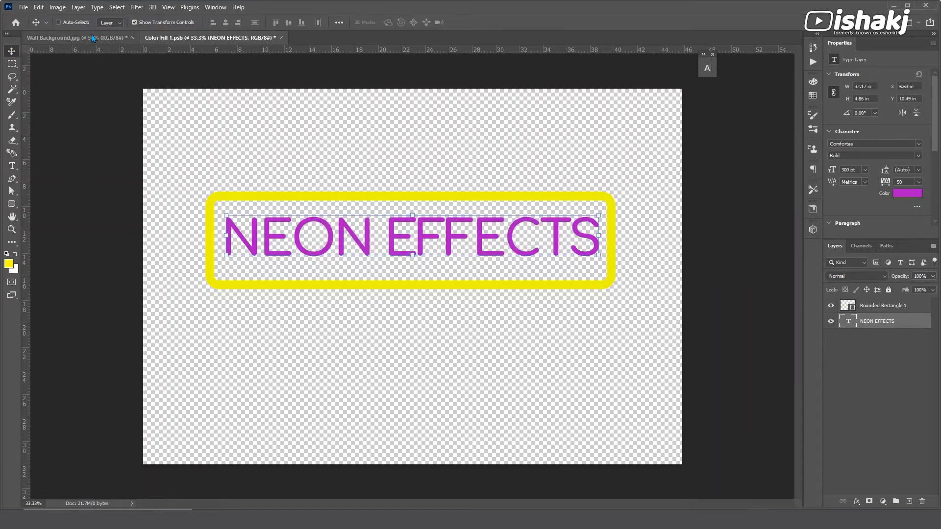
- Check the sign in Wall Background.jpg, then save Color Fill 1.psb to update its smart object copies
{"action": "left_click", "coordinate": [79, 38]}
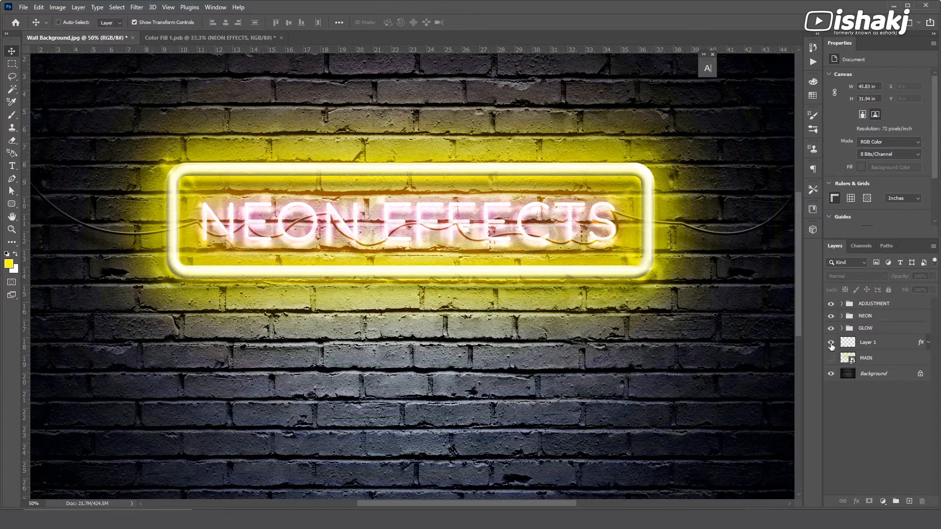
{"action": "left_click", "coordinate": [229, 38]}
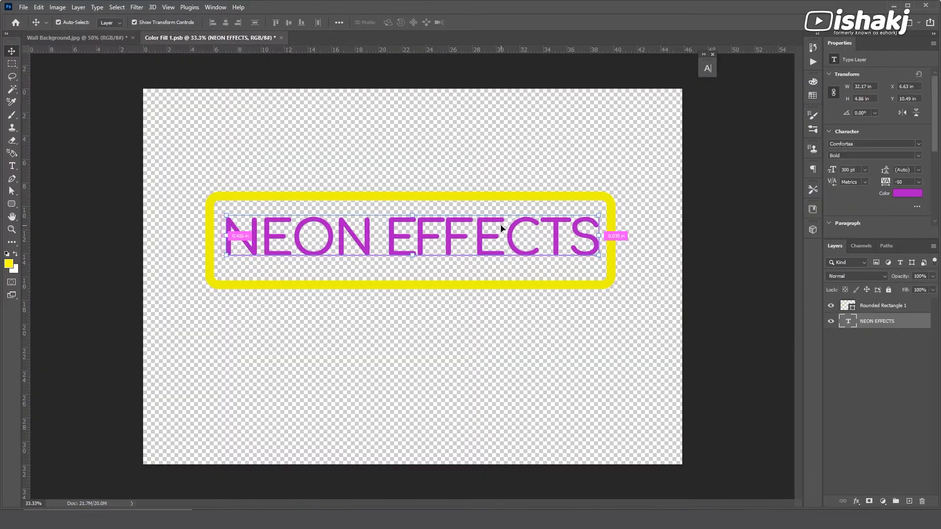
{"action": "key", "text": "ctrl+s"}
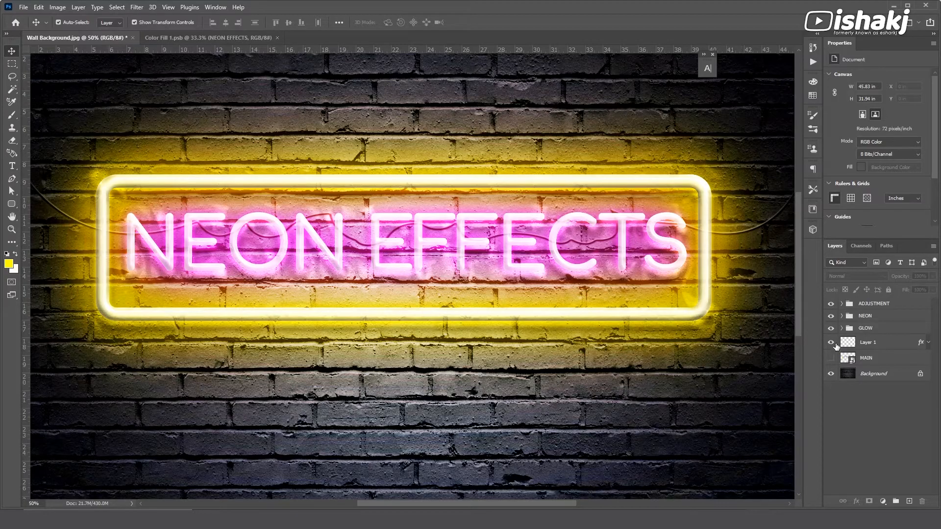
- Expand the GLOW group in Wall Background.jpg, compare the sign with MAIN copy 6 hidden and shown, and collapse the group
{"action": "key", "text": "ctrl+minus"}
{"action": "key", "text": "ctrl+plus"}
{"action": "key", "text": "ctrl+minus"}
{"action": "left_click", "coordinate": [865, 328]}
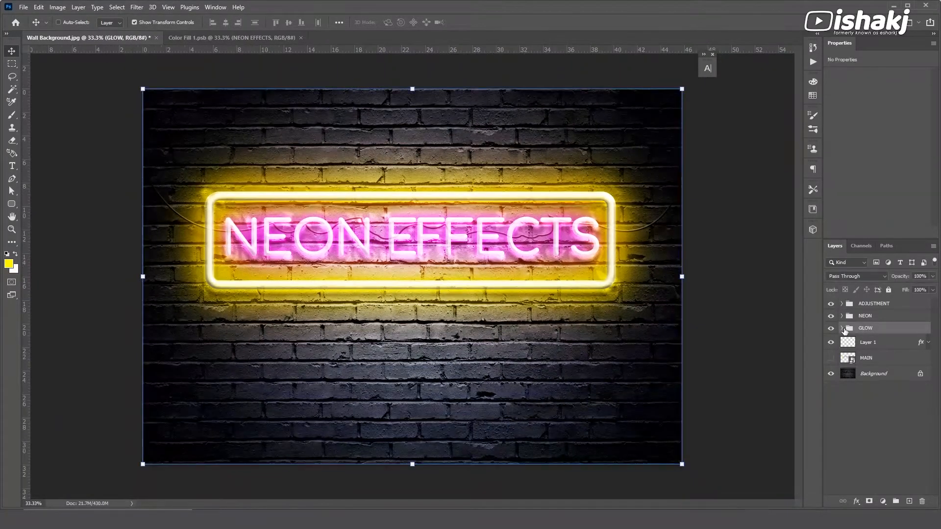
{"action": "left_click", "coordinate": [842, 328]}
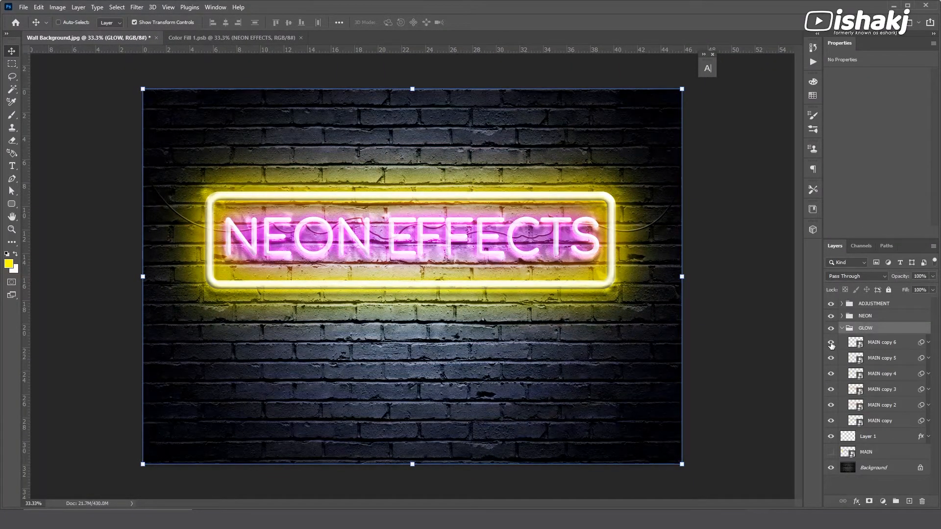
{"action": "left_click", "coordinate": [832, 345]}
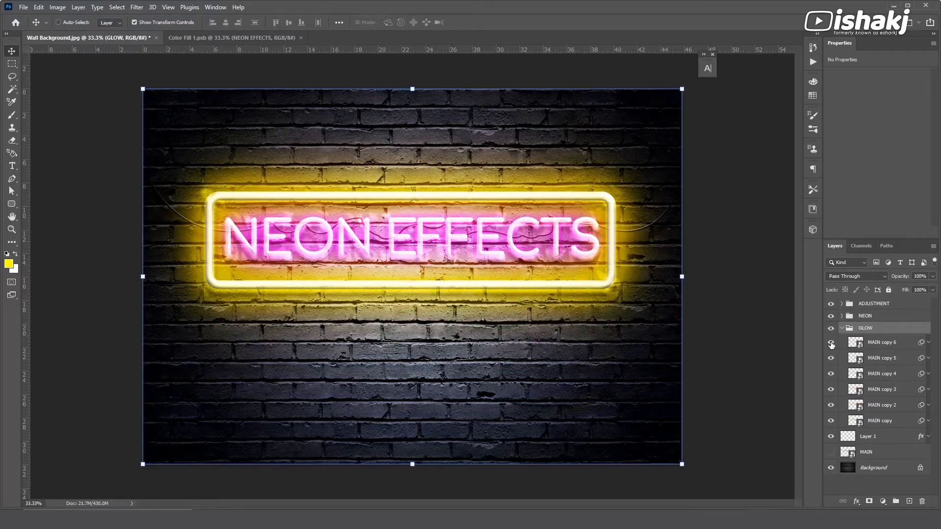
{"action": "left_click", "coordinate": [842, 328]}
- Change the rounded rectangle's stroke in Color Fill 1.psb to a darker golden yellow and save the file
{"action": "left_click", "coordinate": [231, 38]}
{"action": "left_click", "coordinate": [871, 307]}
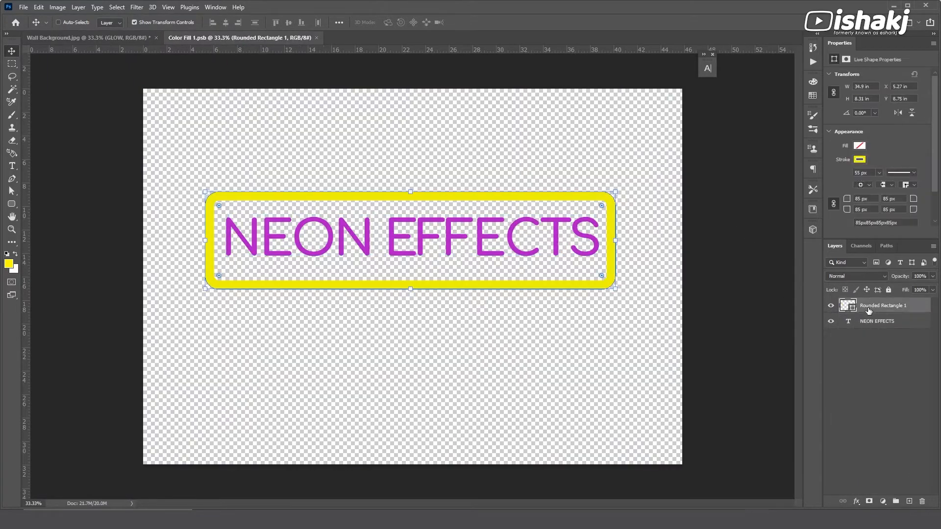
{"action": "left_click", "coordinate": [860, 159]}
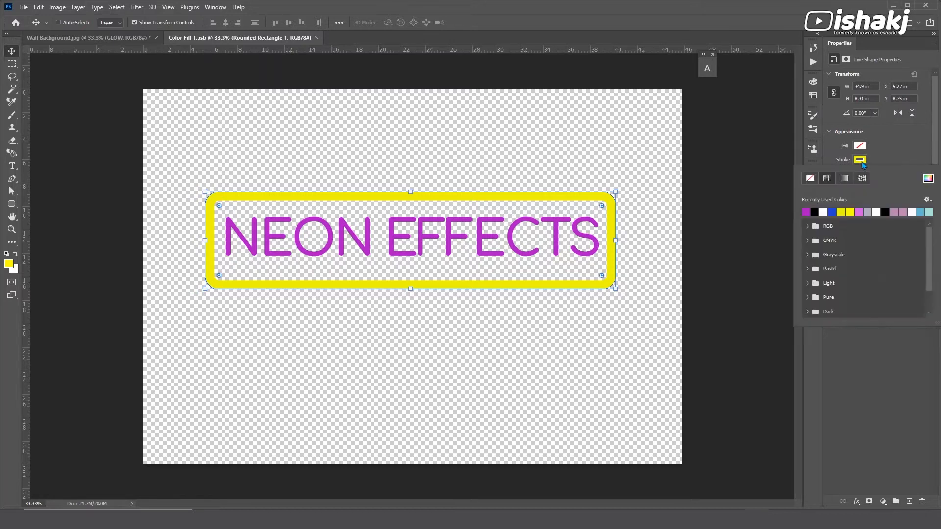
{"action": "left_click", "coordinate": [929, 178]}
{"action": "left_click", "coordinate": [662, 137]}
{"action": "left_click", "coordinate": [695, 220]}
{"action": "left_click_drag", "start_coordinate": [694, 219], "coordinate": [695, 216]}
{"action": "left_click", "coordinate": [661, 138]}
{"action": "left_click", "coordinate": [781, 107]}
{"action": "key", "text": "ctrl+s"}
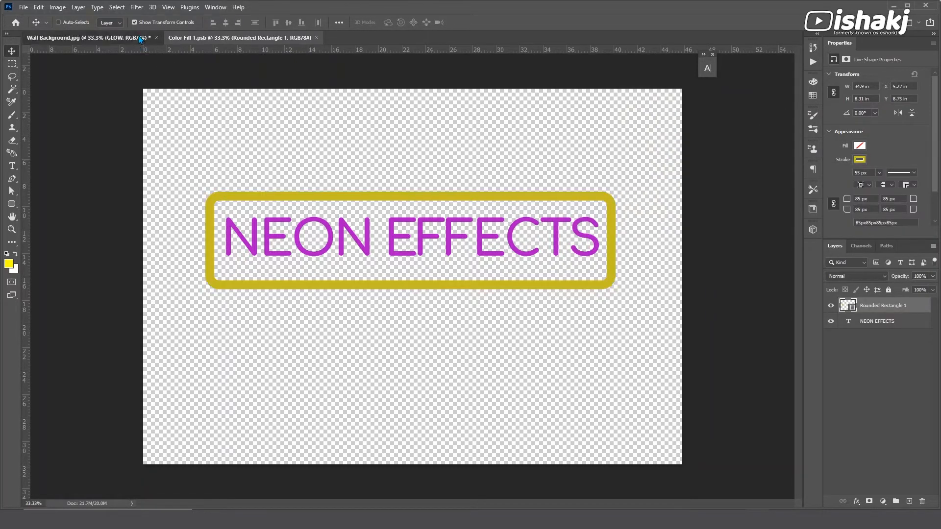
- Return to Wall Background.jpg and compare the sign with and without the NEON group, ADJUSTMENT group, Levels 1 and Vibrance 1
{"action": "left_click", "coordinate": [120, 39]}
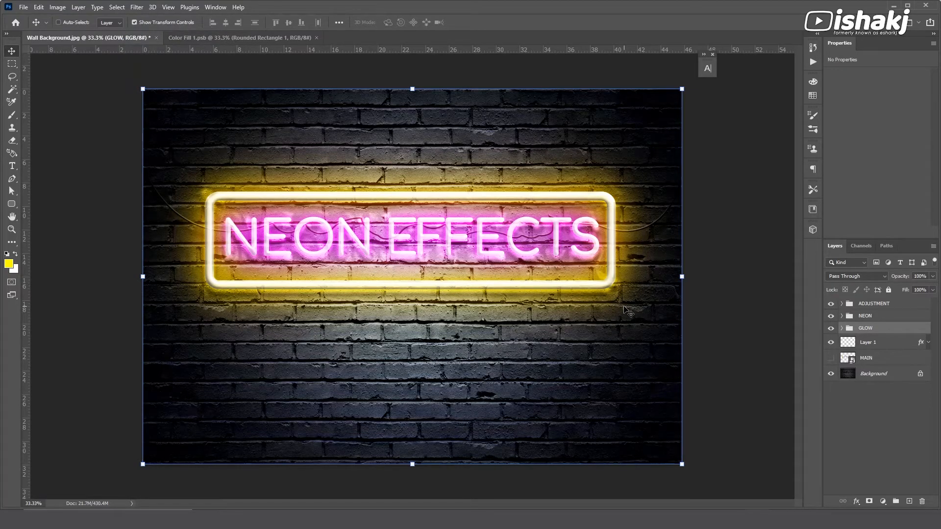
{"action": "left_click", "coordinate": [832, 317]}
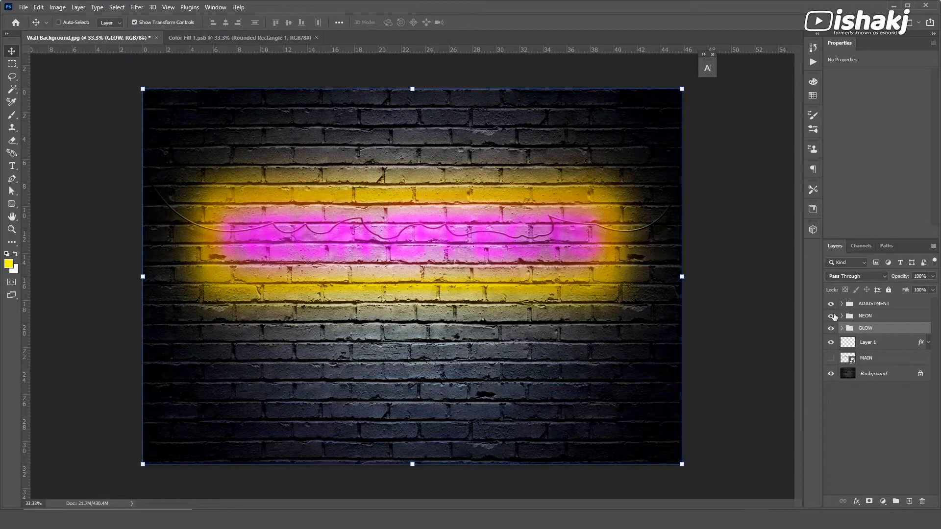
{"action": "left_click", "coordinate": [832, 304]}
{"action": "left_click", "coordinate": [832, 305]}
{"action": "left_click", "coordinate": [842, 304]}
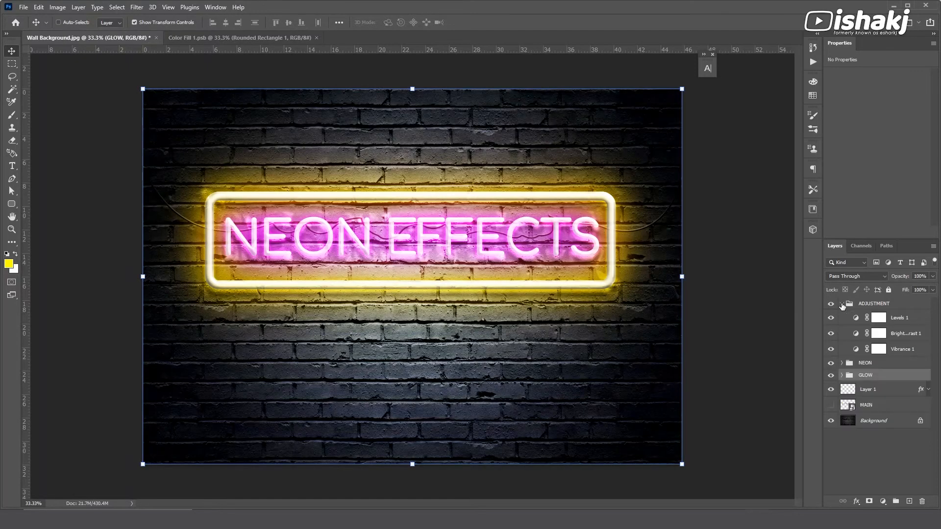
{"action": "left_click", "coordinate": [831, 318]}
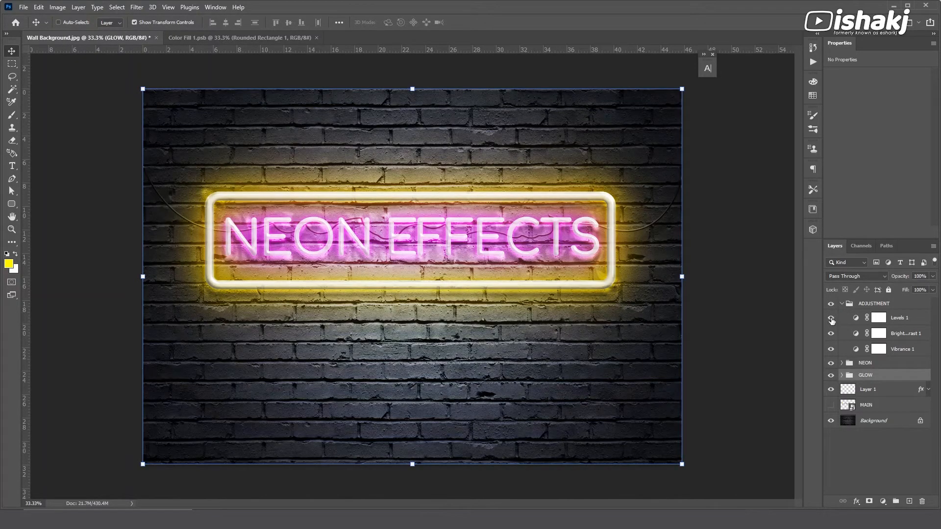
{"action": "left_click", "coordinate": [832, 351]}
{"action": "left_click", "coordinate": [832, 351]}
{"action": "left_click", "coordinate": [769, 361], "text": "ctrl"}
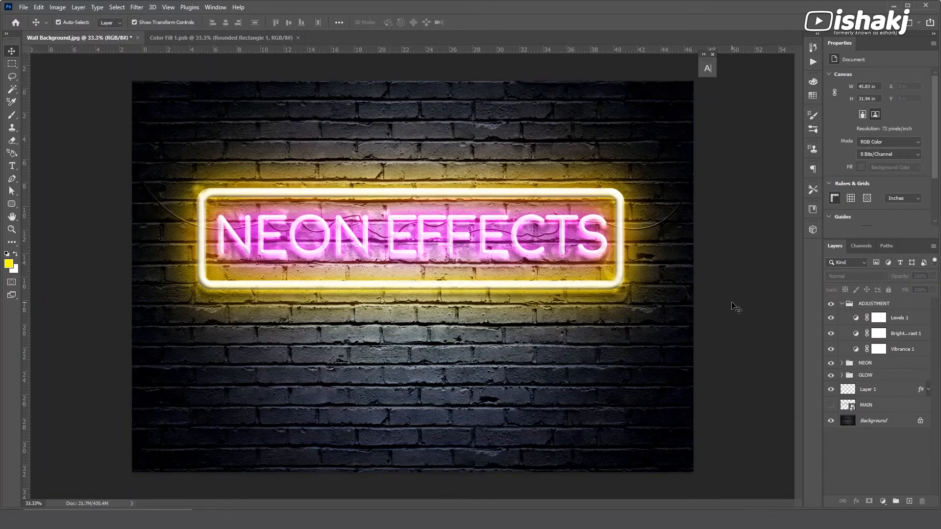
- Preview the sign full screen at 50% with the rulers hidden, and return to the standard view
{"action": "key", "text": "ctrl+plus"}
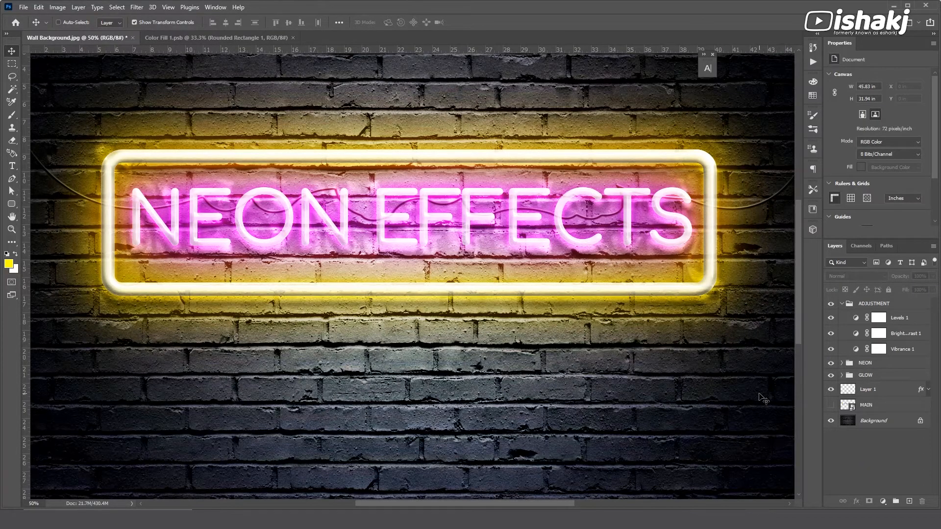
{"action": "key", "text": "f"}
{"action": "key", "text": "f"}
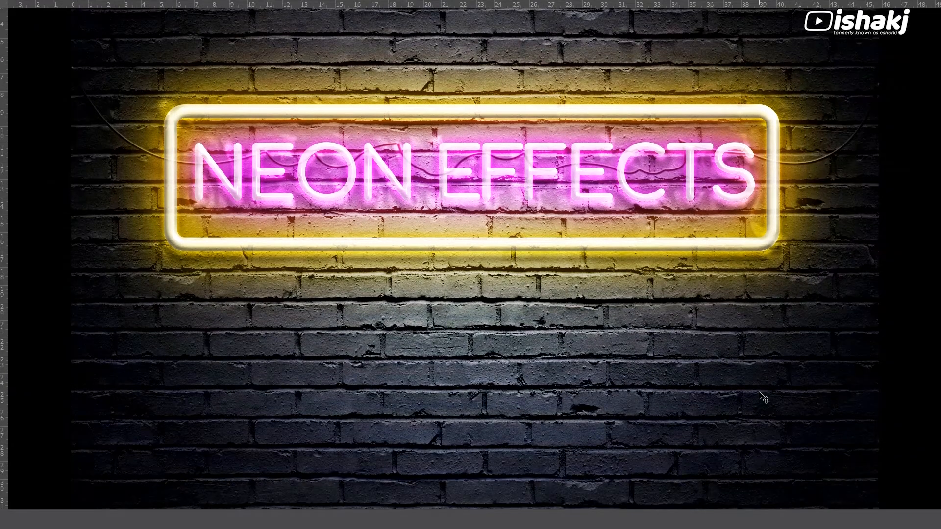
{"action": "left_click_drag", "start_coordinate": [736, 394], "coordinate": [735, 459]}
{"action": "key", "text": "ctrl+r"}
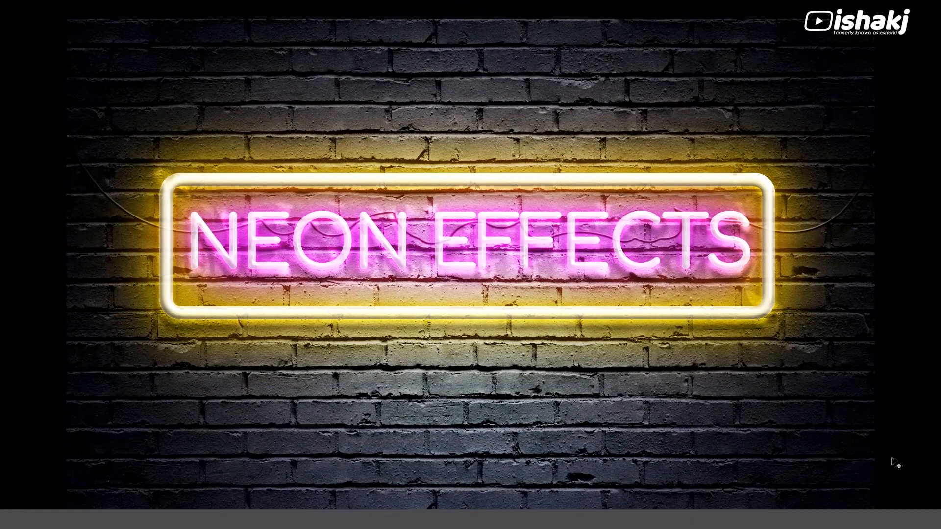
{"action": "key", "text": "f"}
- Place the wire layer below the MAIN layer and make MAIN visible
{"action": "key", "text": "z"}
{"action": "left_click", "coordinate": [872, 421]}
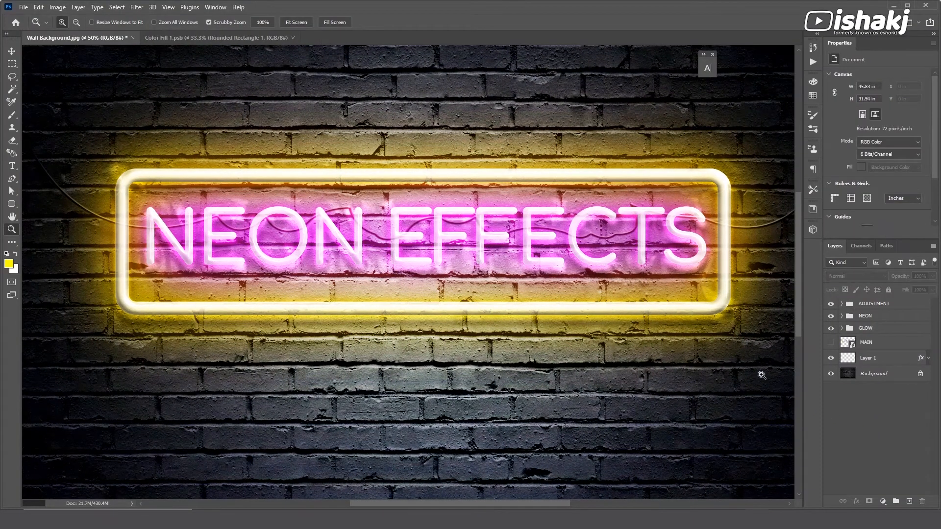
{"action": "key", "text": "ctrl+minus"}
{"action": "left_click", "coordinate": [713, 55]}
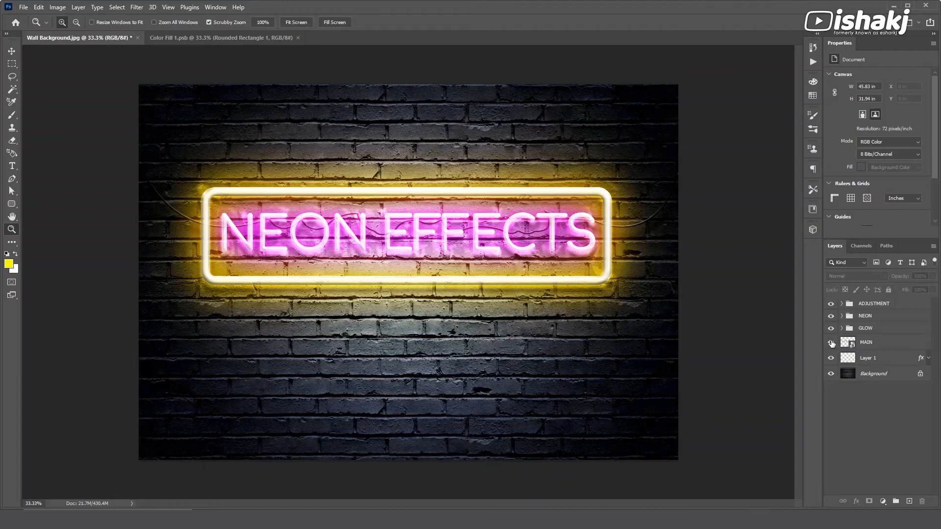
{"action": "left_click", "coordinate": [831, 356]}
- View the finished neon sign in full screen mode, zoomed in on the lettering
{"action": "key", "text": "f"}
{"action": "key", "text": "f"}
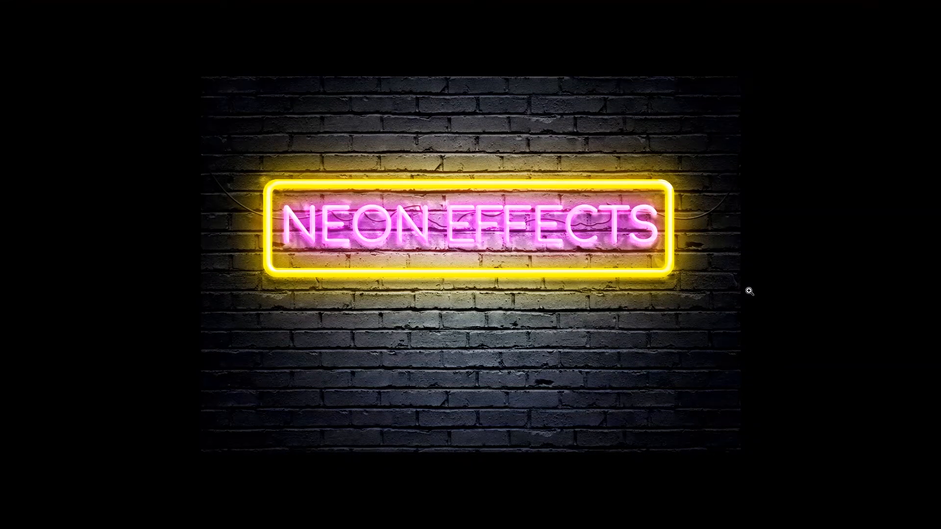
{"action": "left_click", "coordinate": [508, 277]}
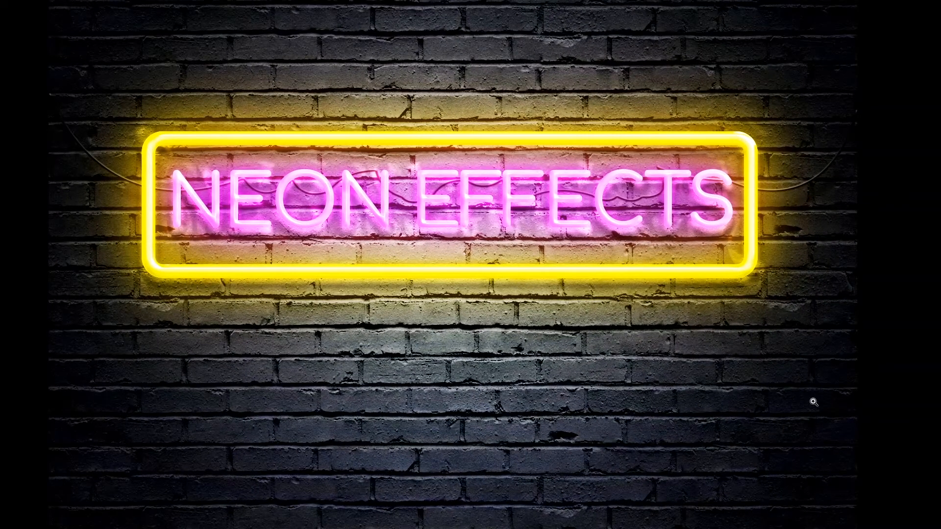